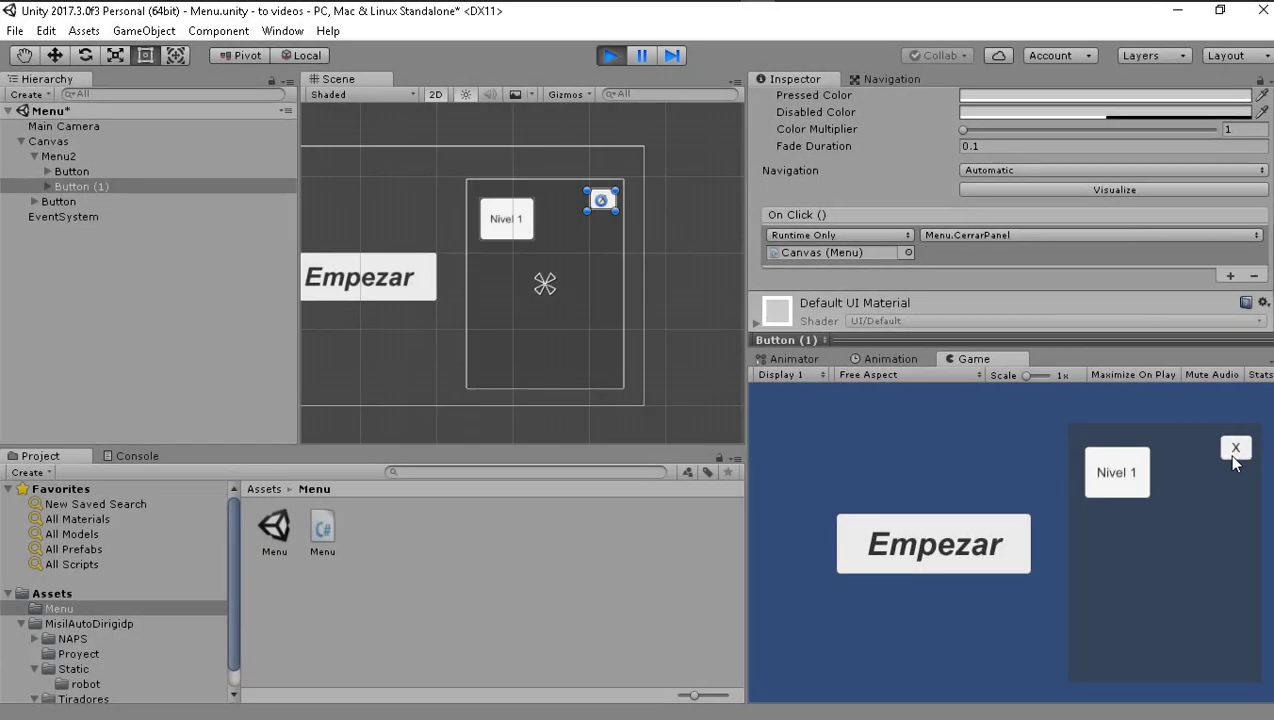
# - Demo the finished menu: close the Nivel 1 panel, reopen it with Empezar, then load the level
pyautogui.click(1236, 447)
pyautogui.click(943, 545)
pyautogui.click(1114, 478)
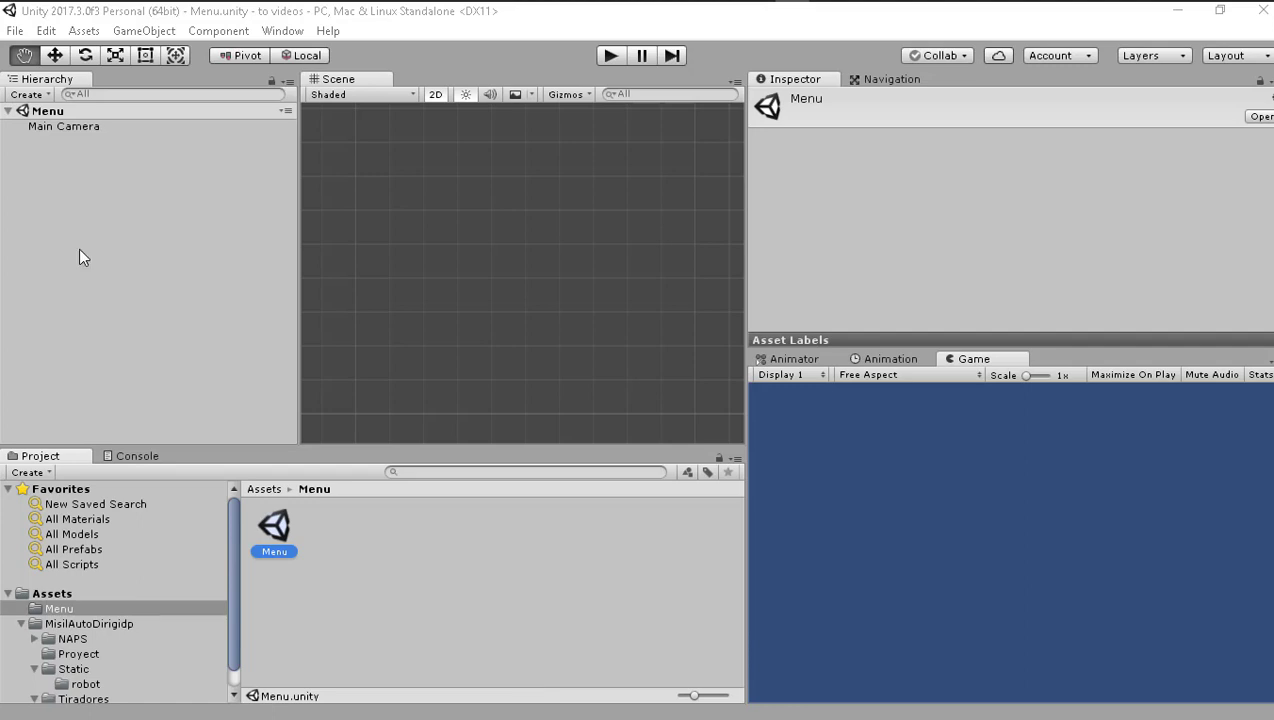
# - Add a UI Canvas, with its EventSystem, to the Menu scene
pyautogui.rightClick(96, 210)
pyautogui.moveTo(213, 511)
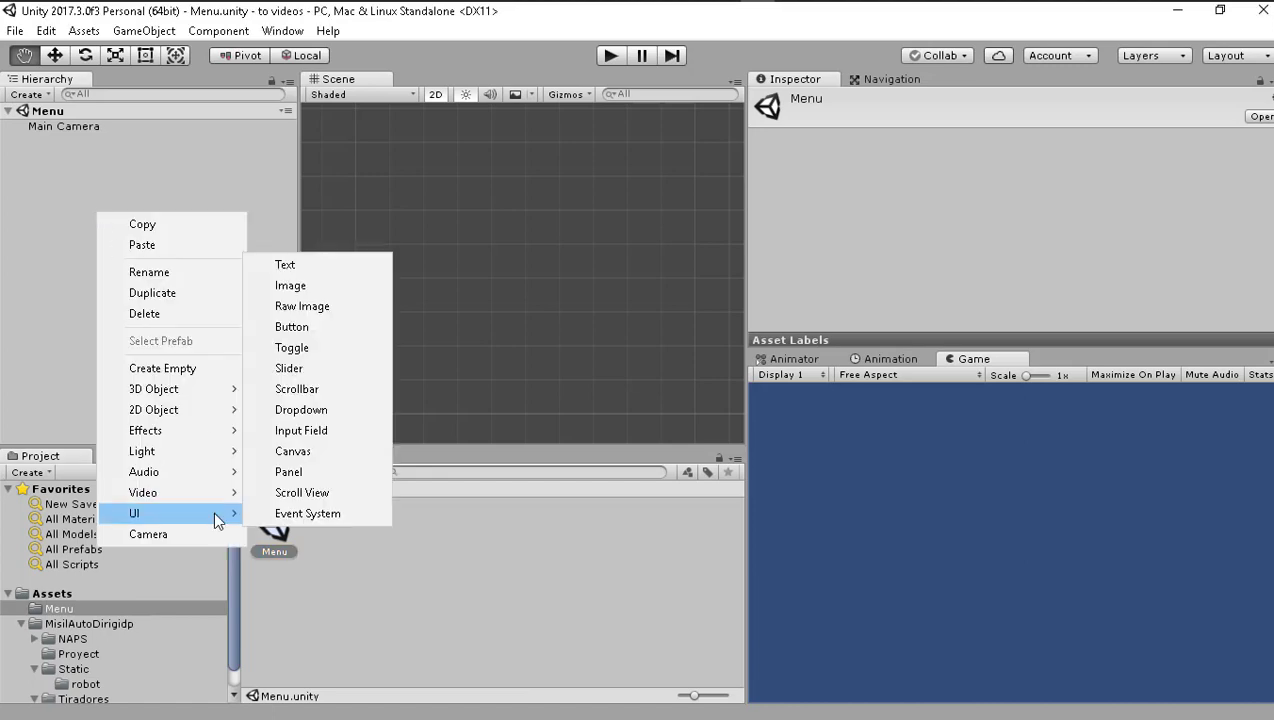
pyautogui.click(318, 452)
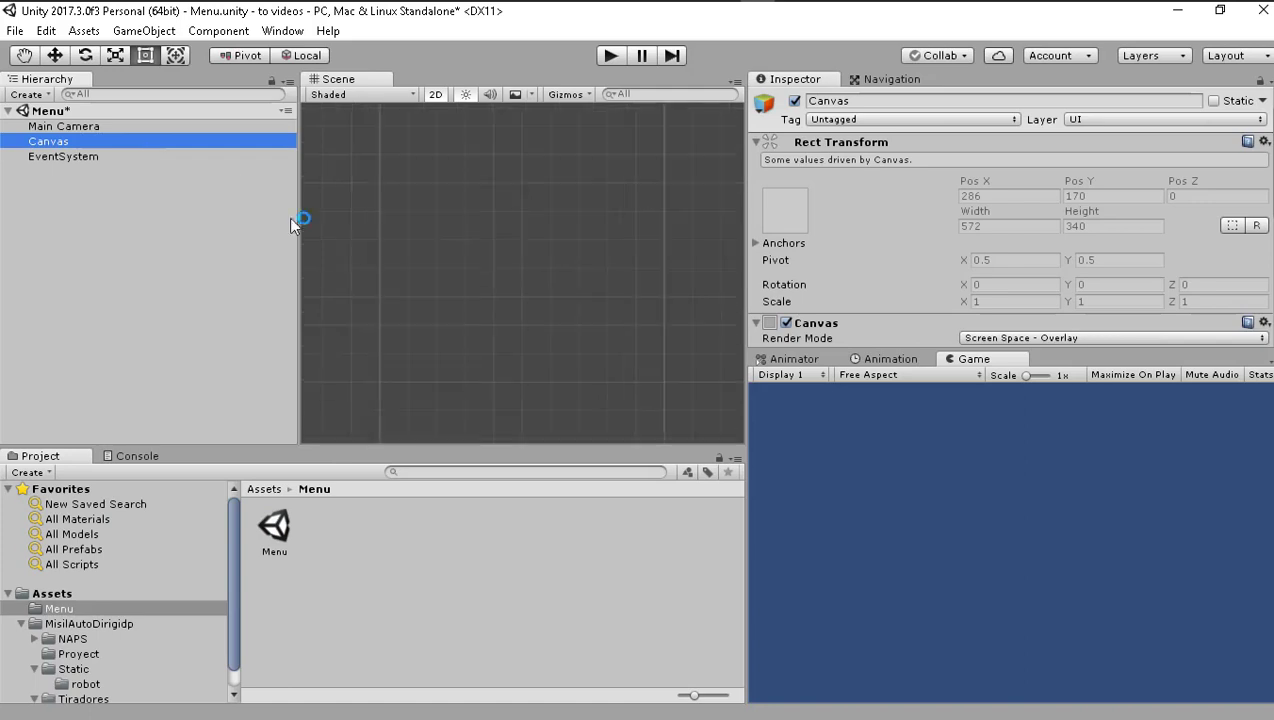
# - Frame the Canvas in the scene view and start adding a UI child to it
pyautogui.click(96, 129)
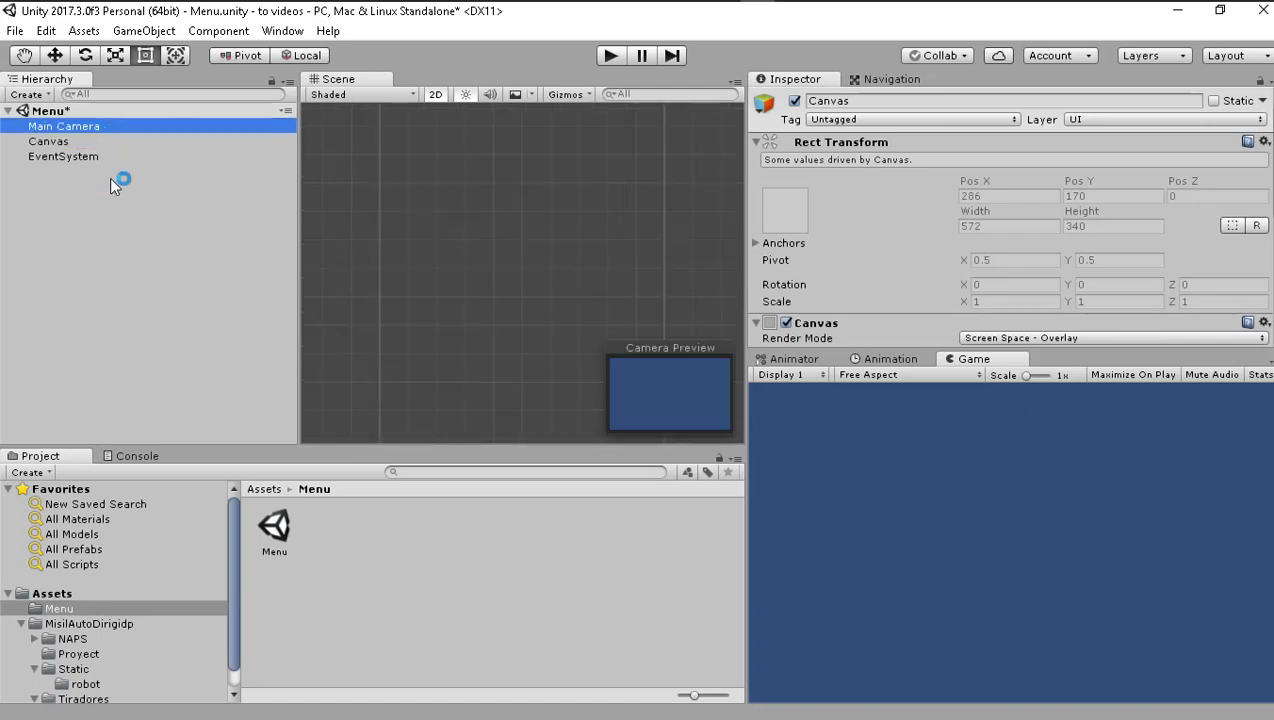
pyautogui.click(81, 142)
pyautogui.doubleClick(83, 143)
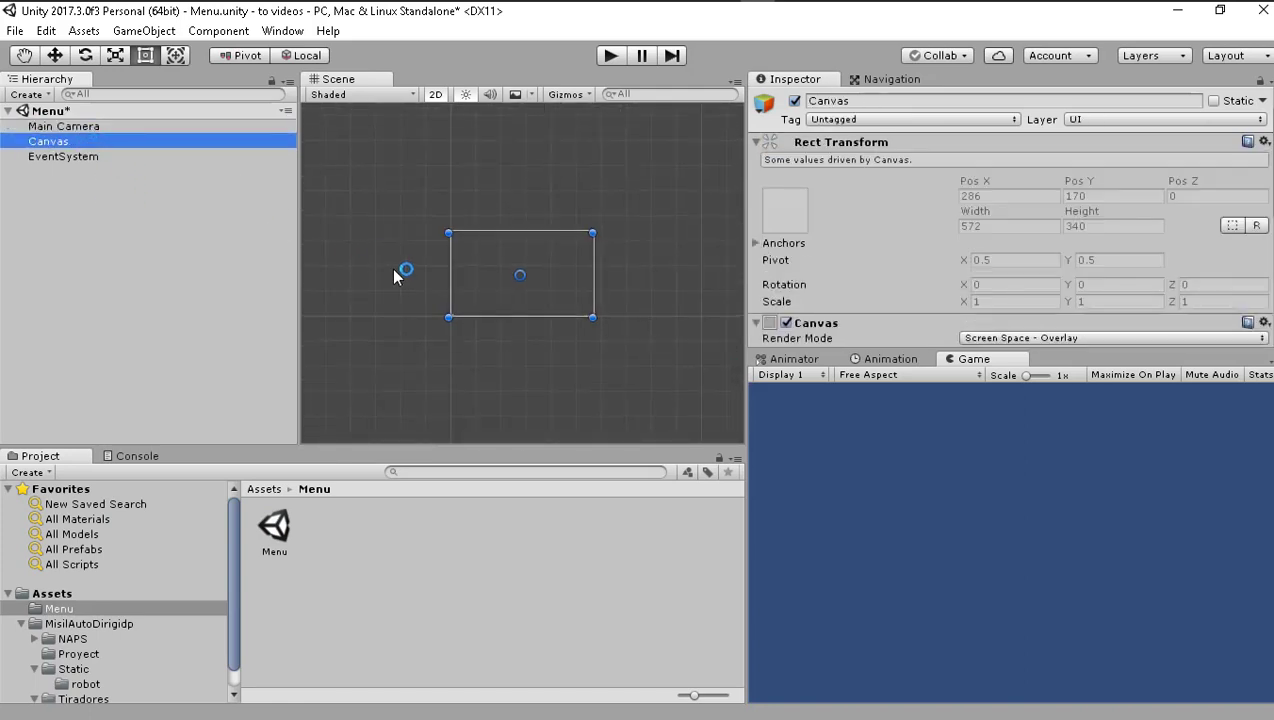
pyautogui.scroll(2, 400, 273)
pyautogui.scroll(1, 542, 325)
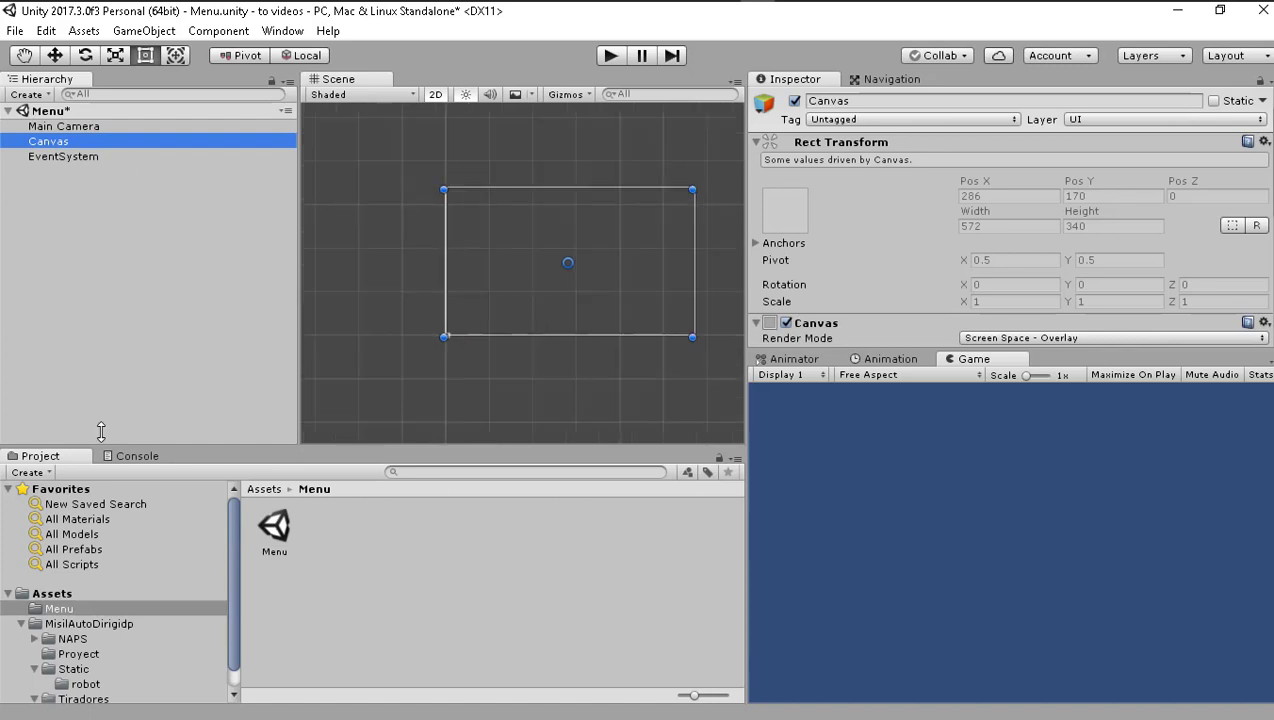
pyautogui.rightClick(89, 142)
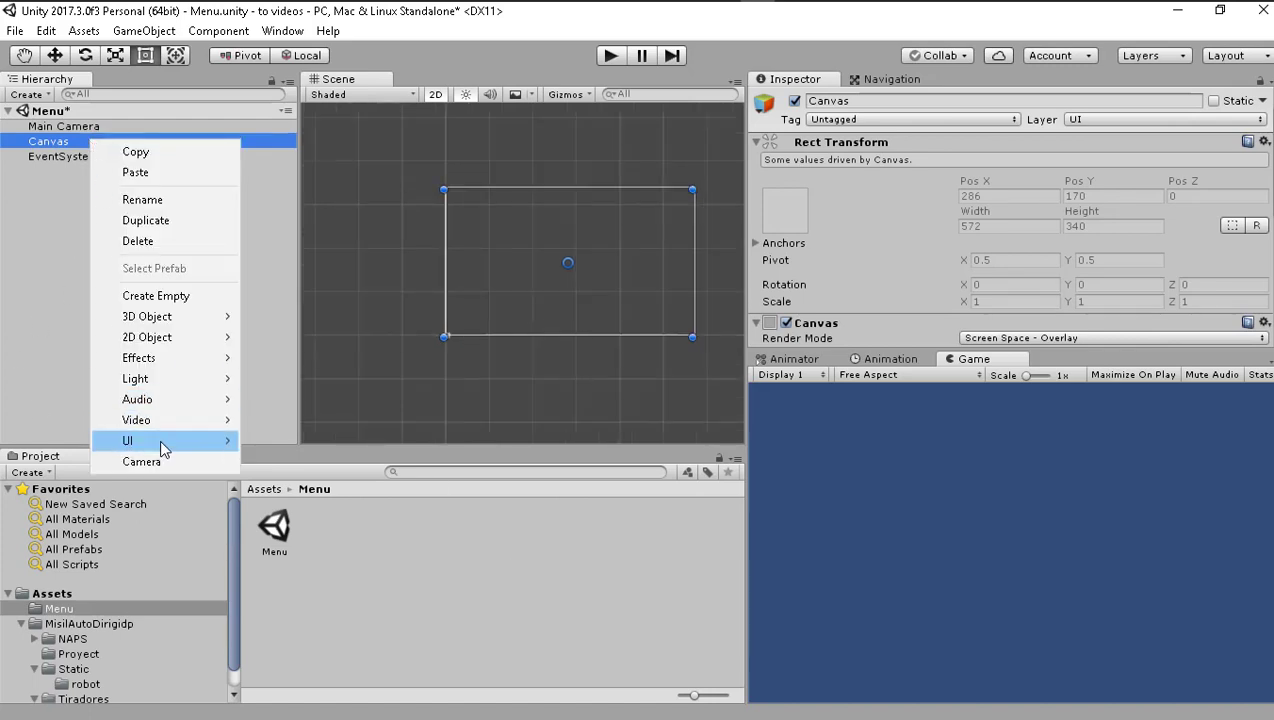
pyautogui.moveTo(159, 440)
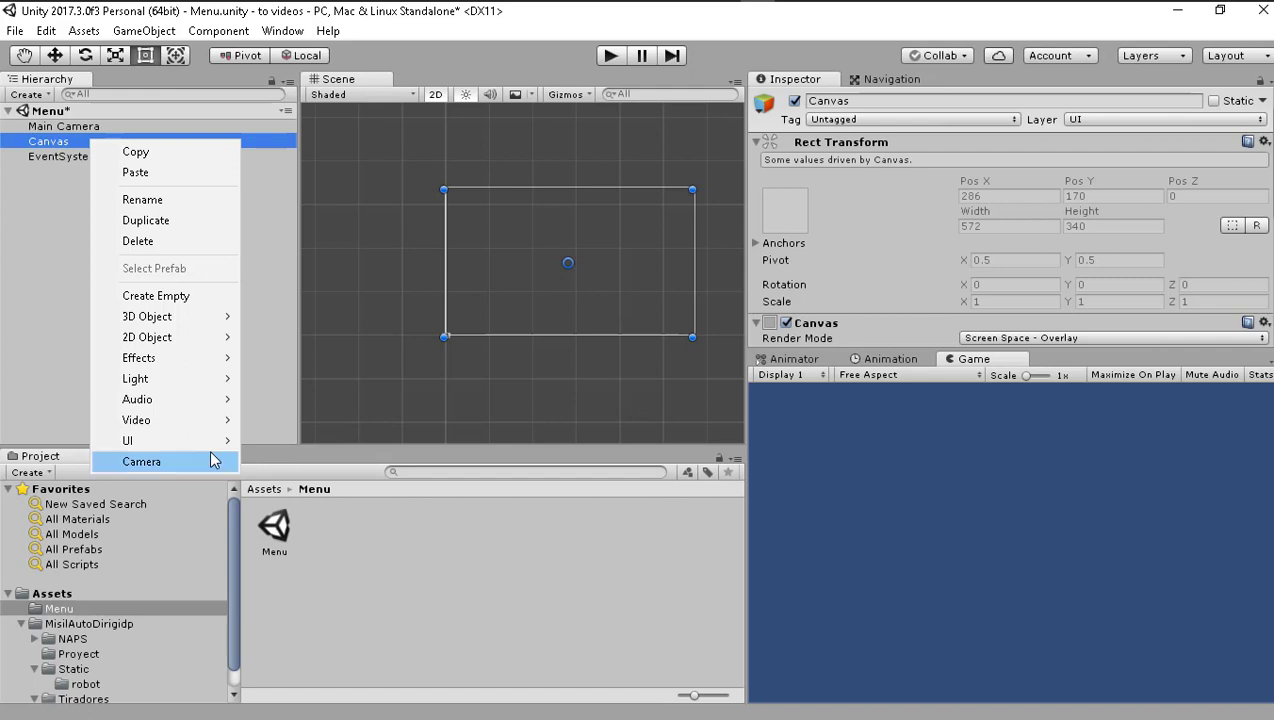
# - Add a Button inside the Canvas and enlarge it to about 208.8 by 66.3
pyautogui.click(323, 500)
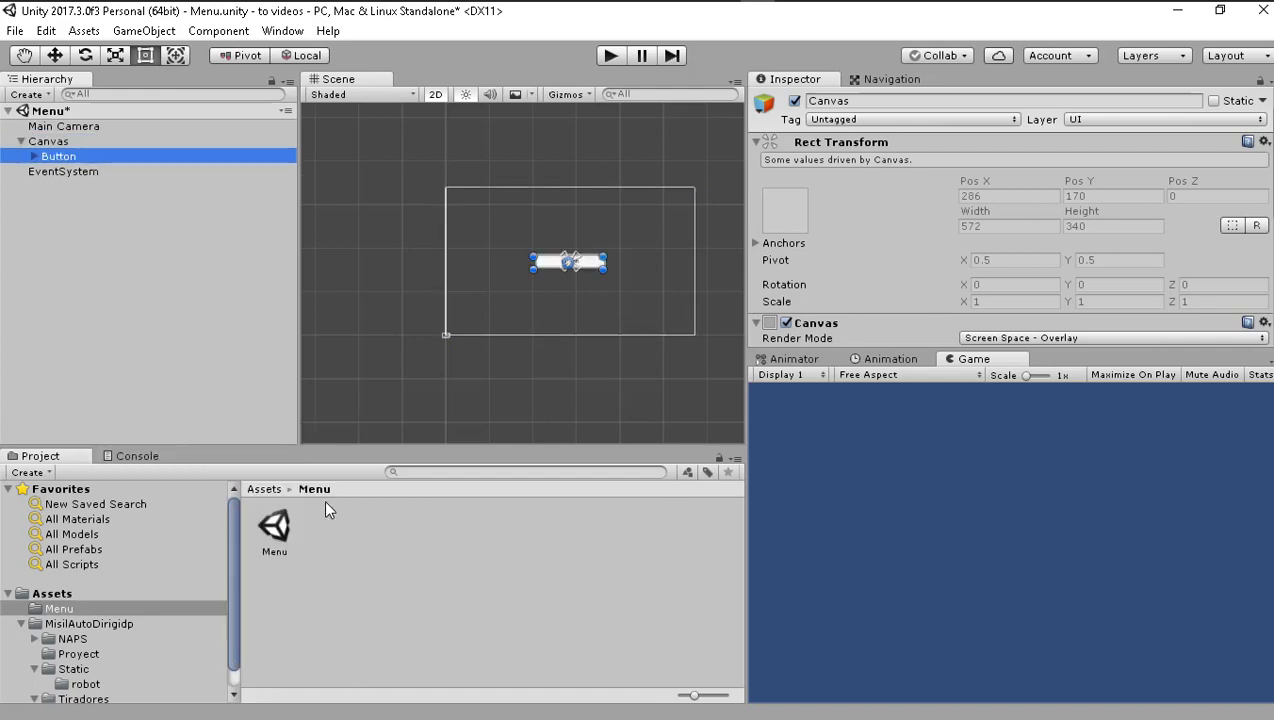
pyautogui.scroll(3, 594, 311)
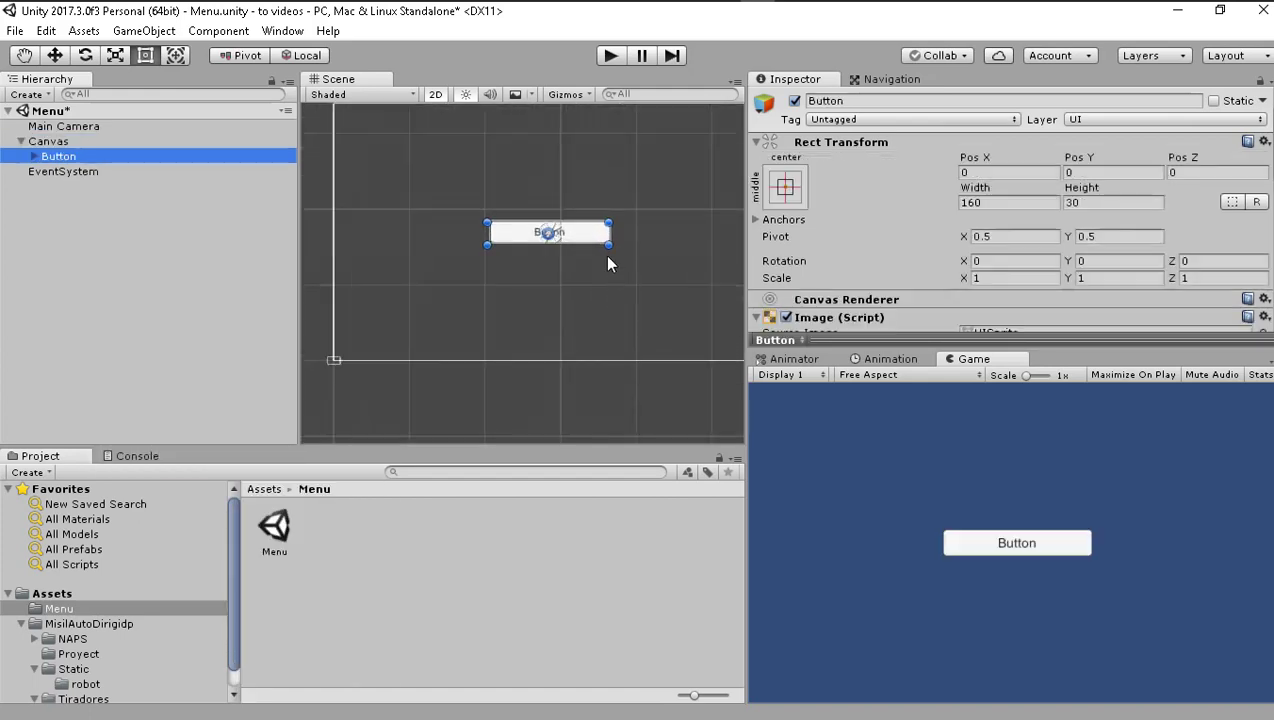
pyautogui.moveTo(608, 246)
pyautogui.mouseDown()
pyautogui.moveTo(645, 272)
pyautogui.moveTo(493, 198)
pyautogui.mouseUp()
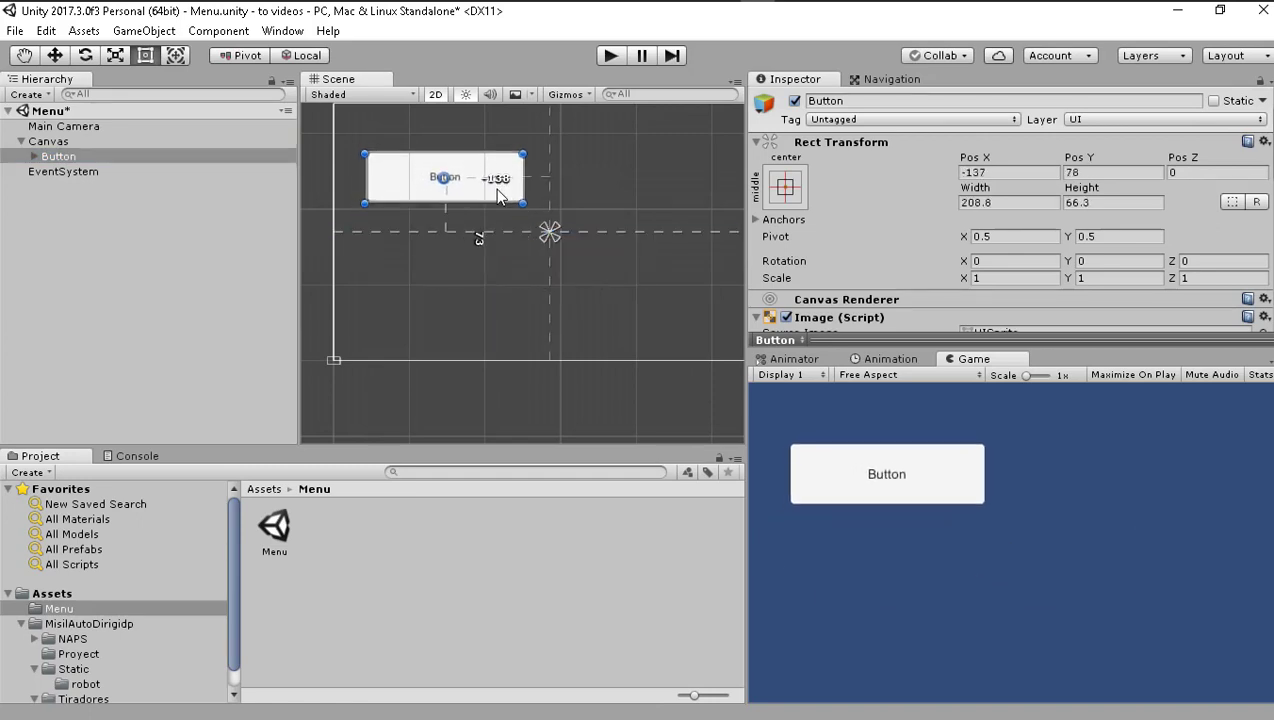
pyautogui.scroll(-2, 1062, 268)
pyautogui.scroll(-3, 1057, 268)
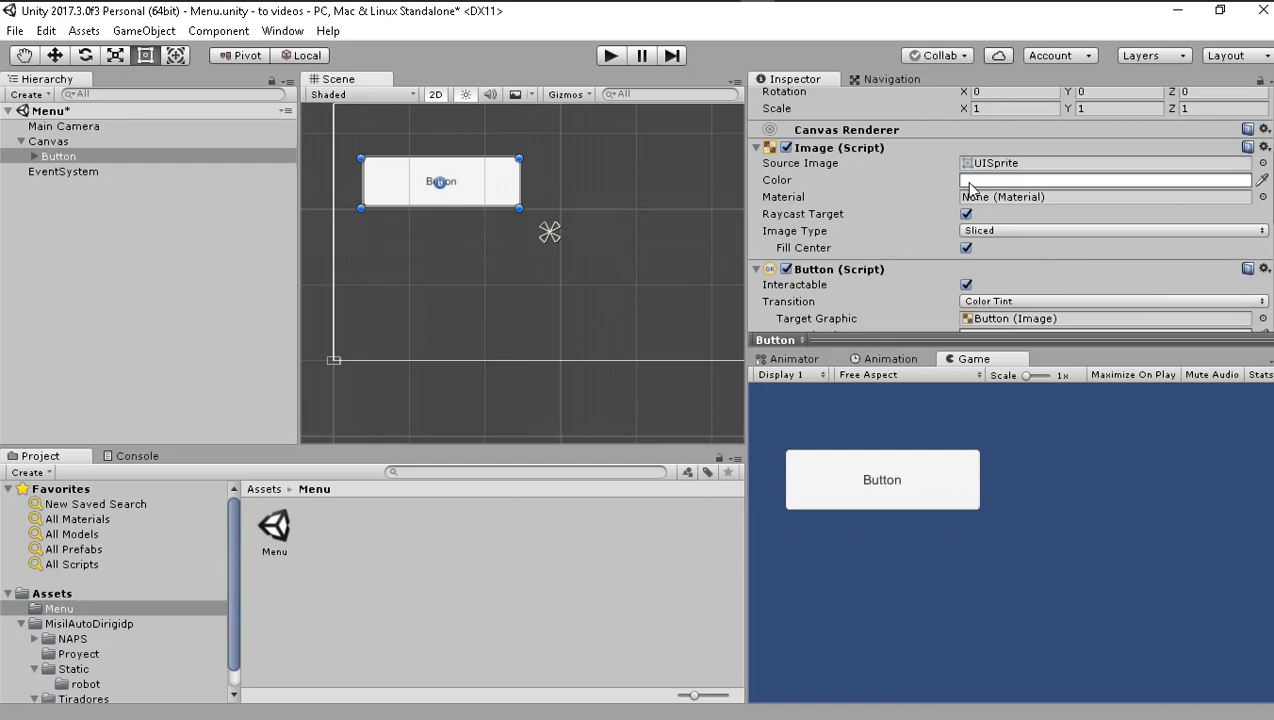
# - Try a banana sprite as the button's Source Image, then undo it to keep the default UISprite
pyautogui.click(778, 166)
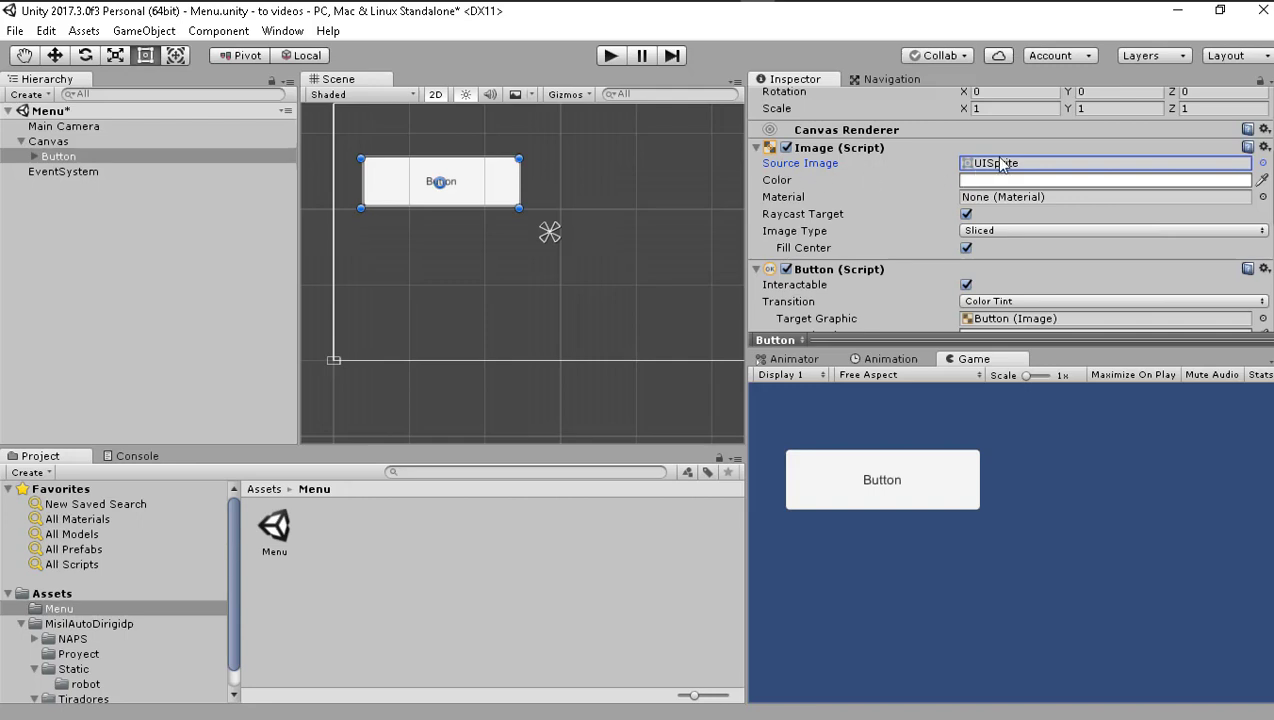
pyautogui.click(1000, 164)
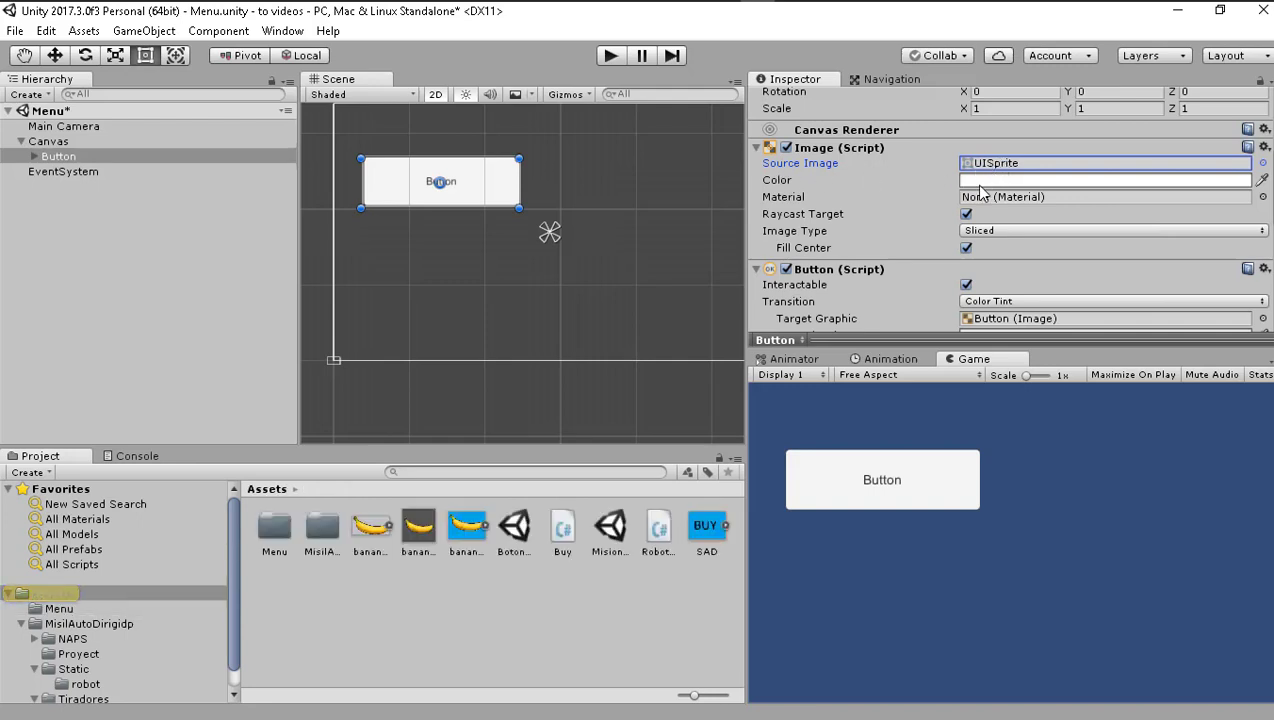
pyautogui.moveTo(387, 525); pyautogui.dragTo(1012, 170)
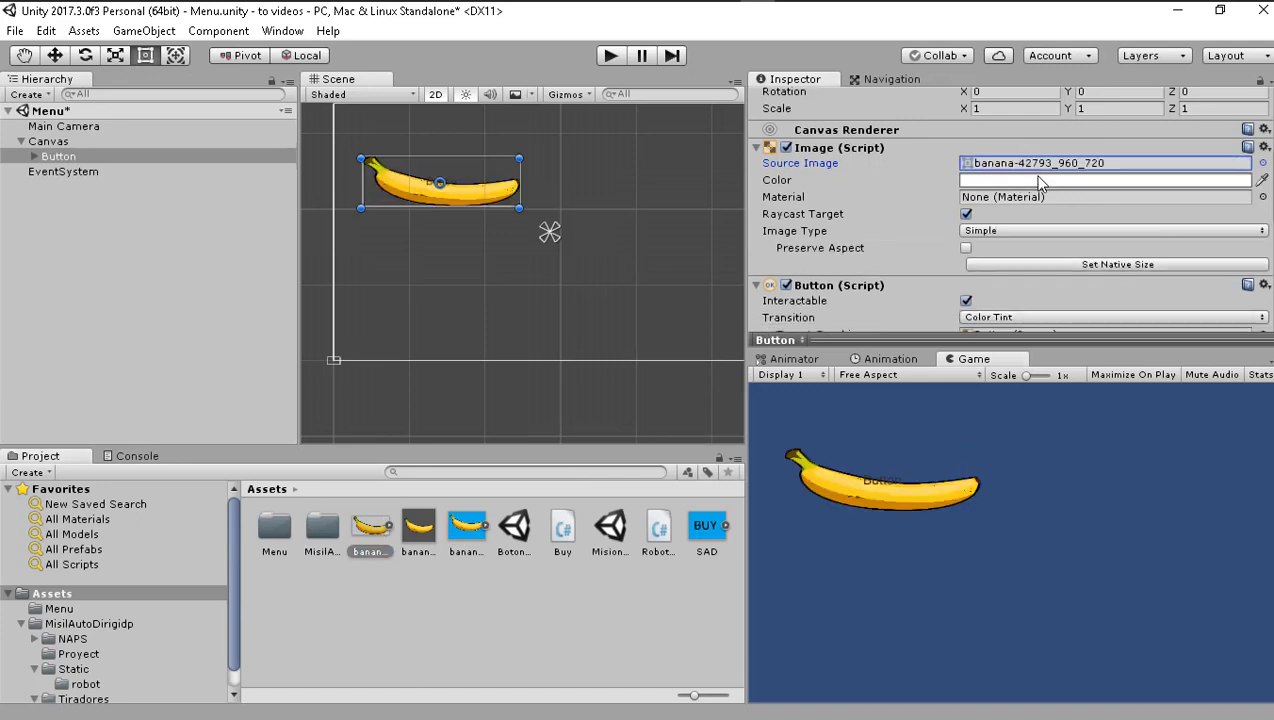
pyautogui.hotkey('ctrl', 'z')
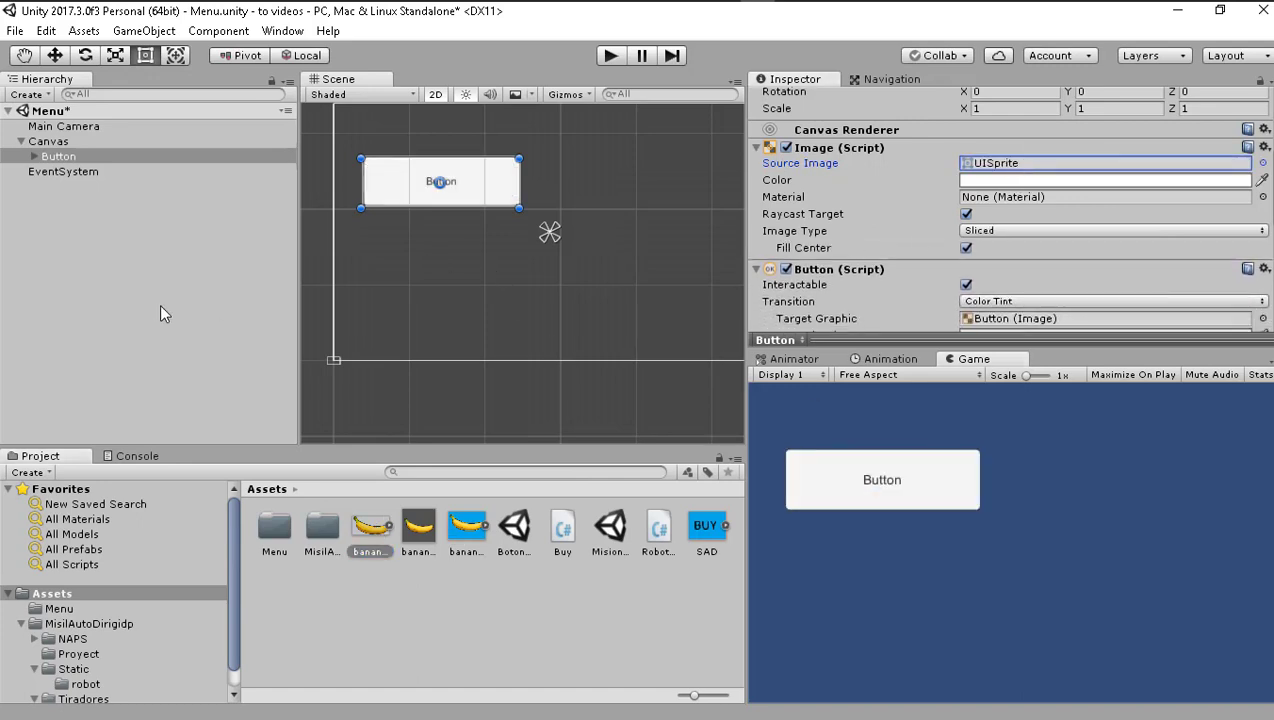
# - Change the button's label to 'Empezar' in Bold And Italic at font size 30
pyautogui.click(33, 156)
pyautogui.rightClick(75, 171)
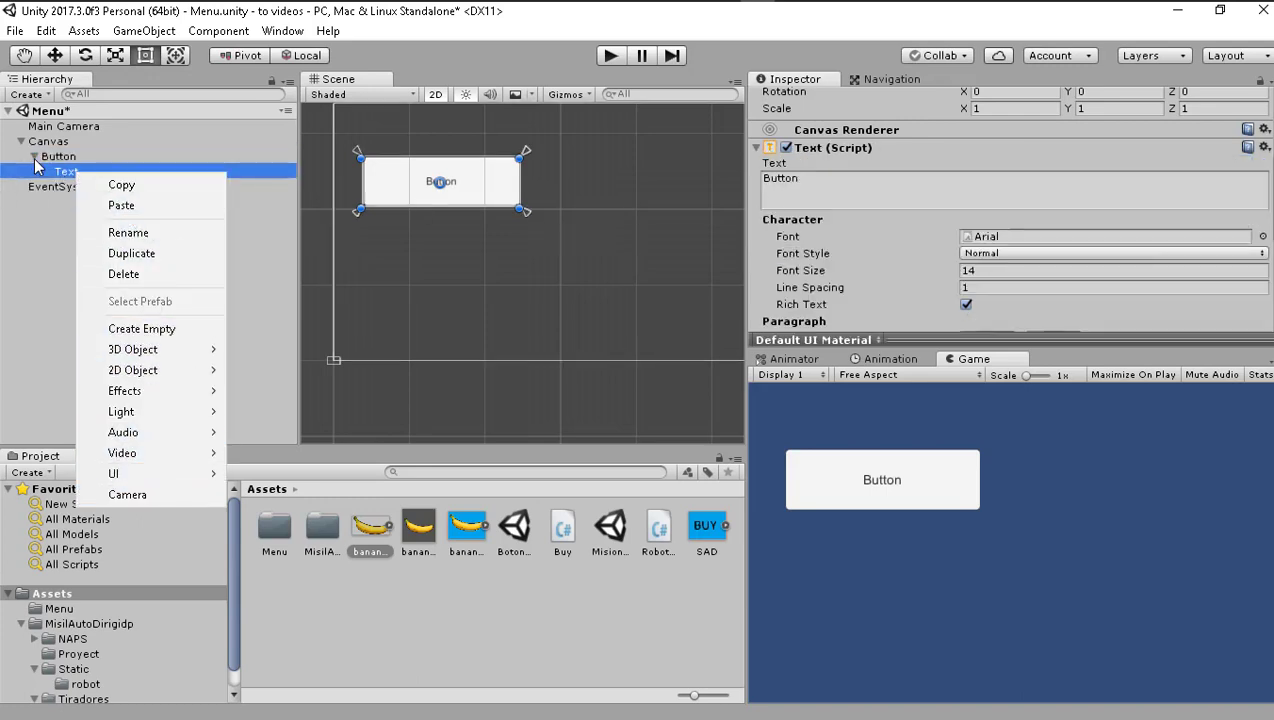
pyautogui.click(838, 200)
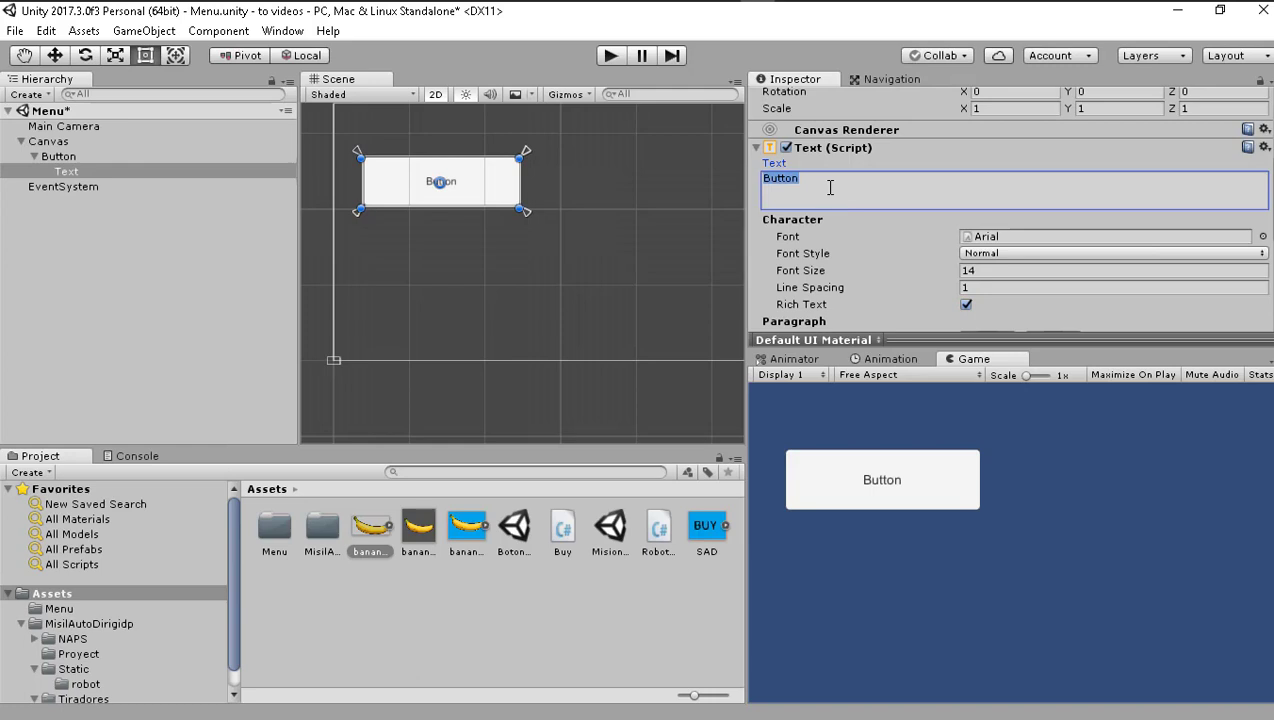
pyautogui.write('E')
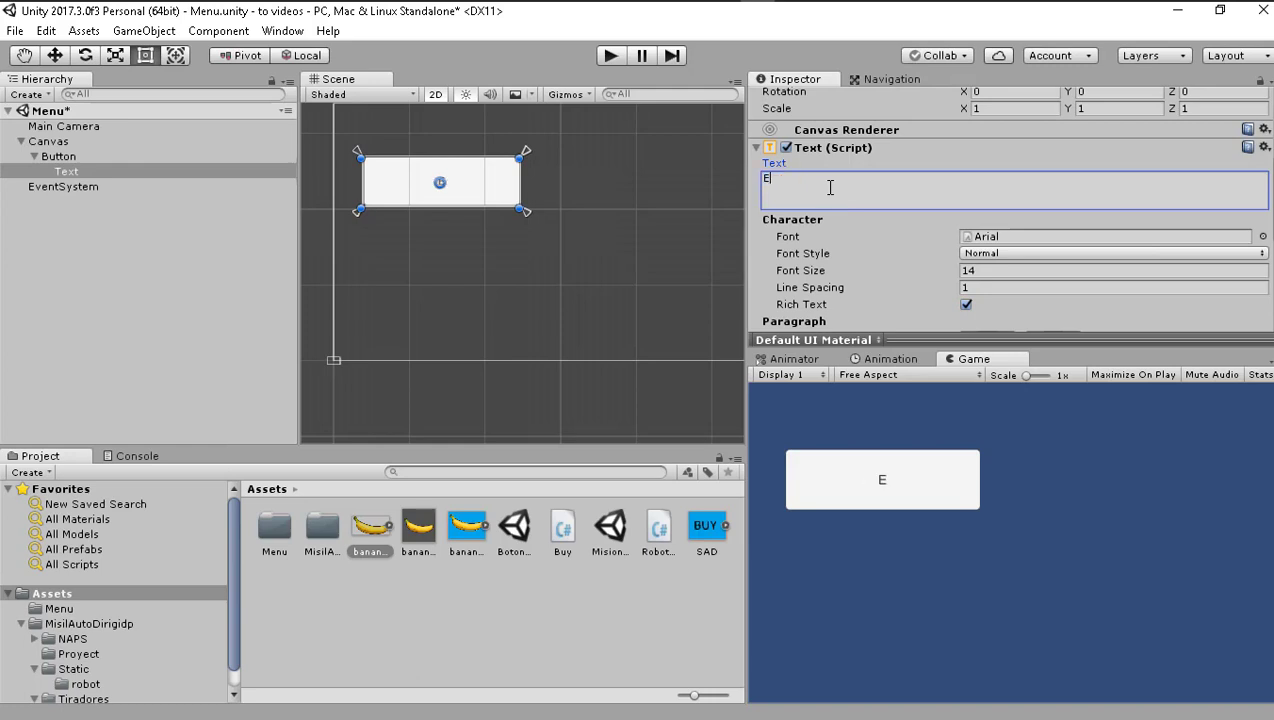
pyautogui.write('mpezar')
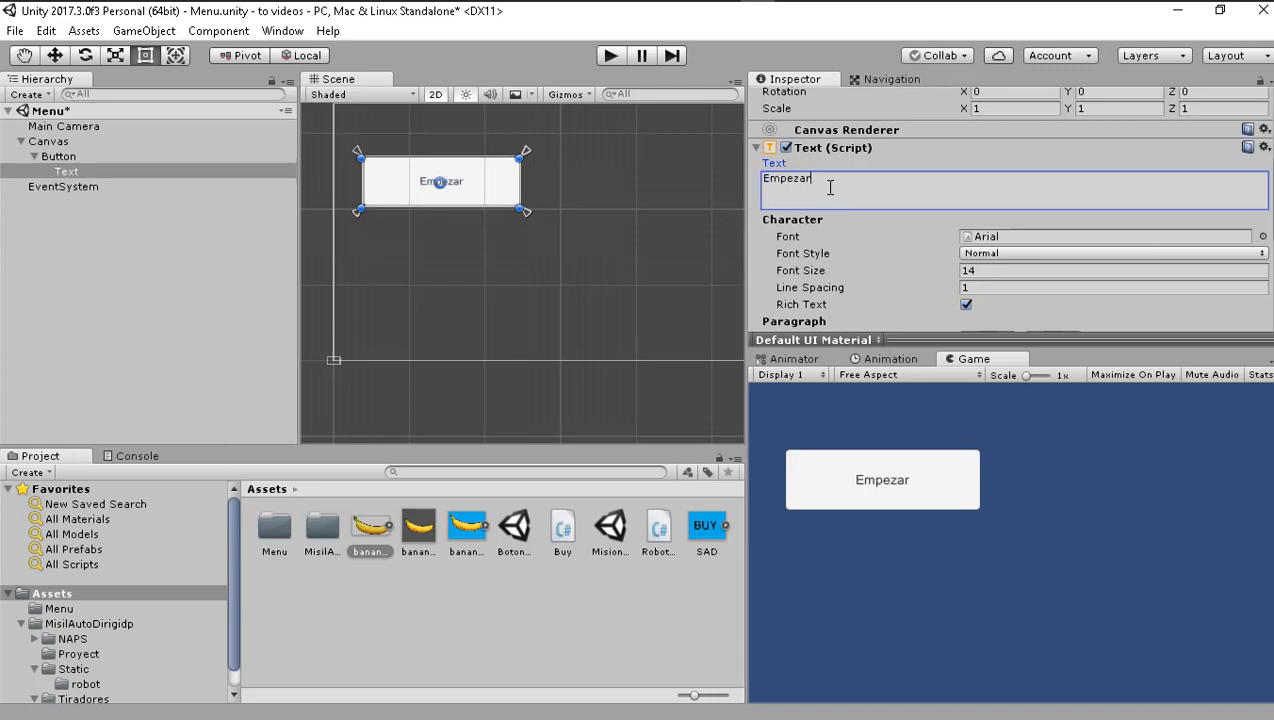
pyautogui.scroll(-3, 978, 188)
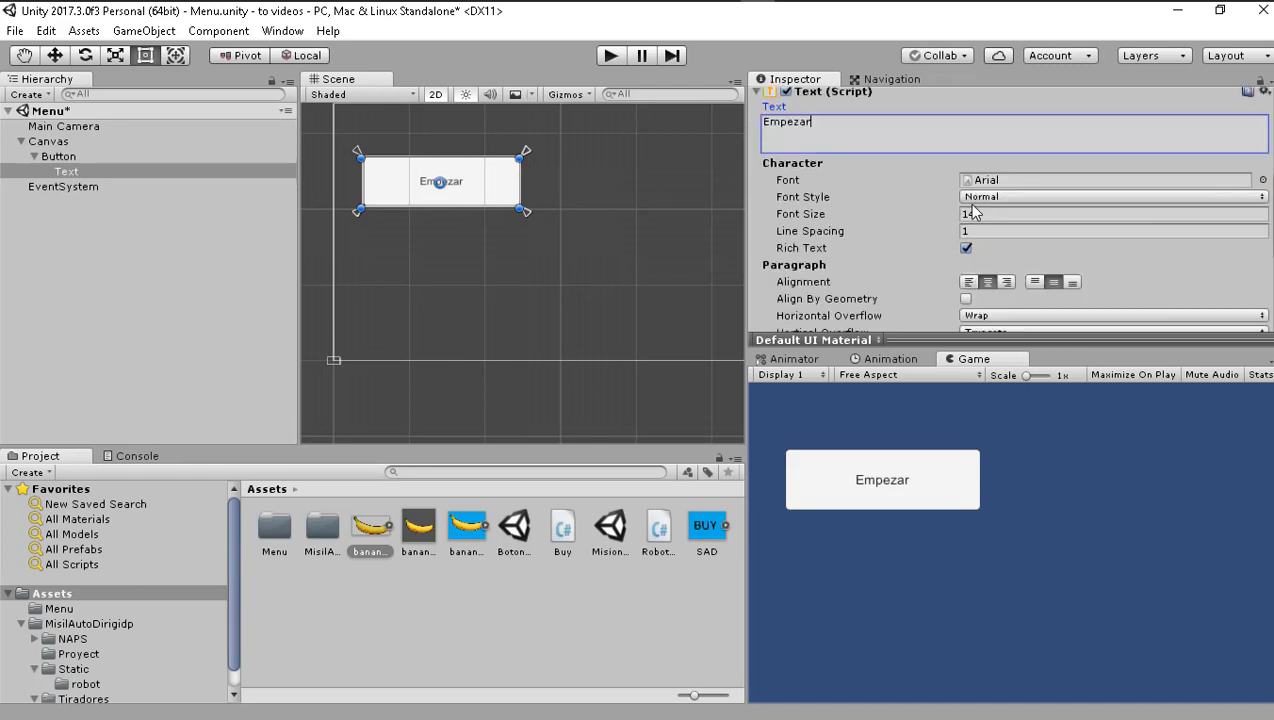
pyautogui.click(968, 198)
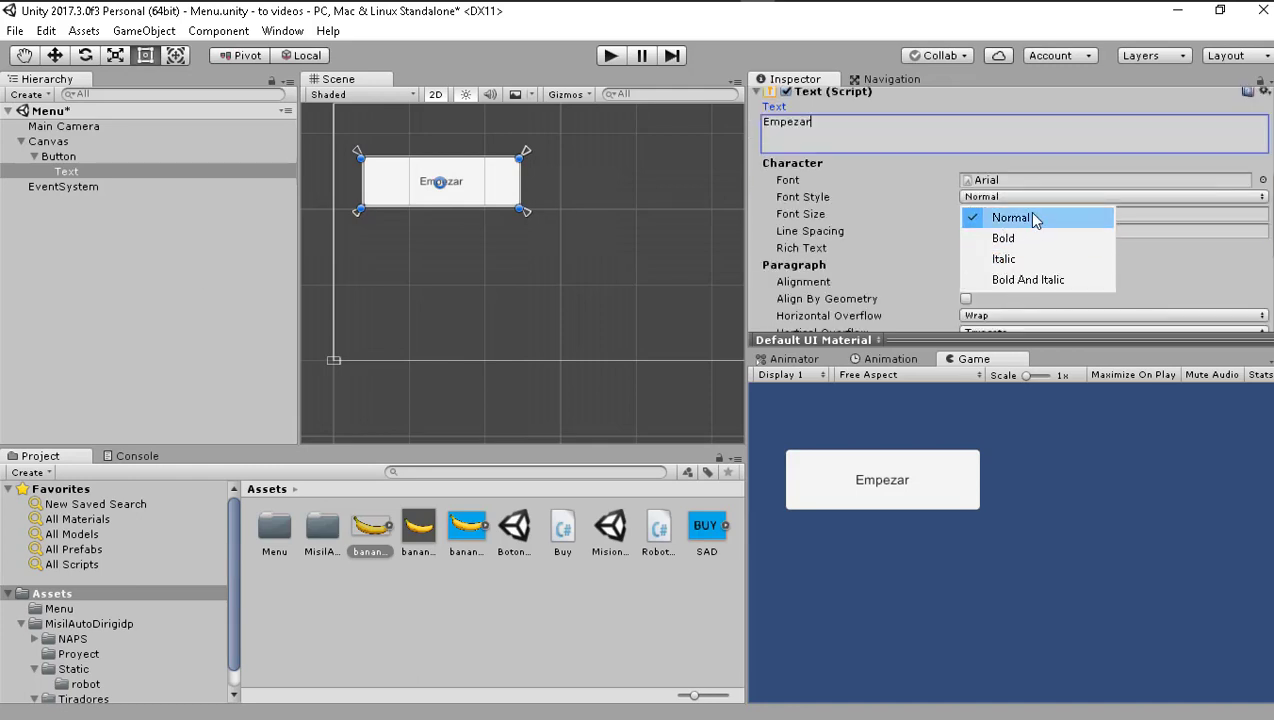
pyautogui.click(1032, 280)
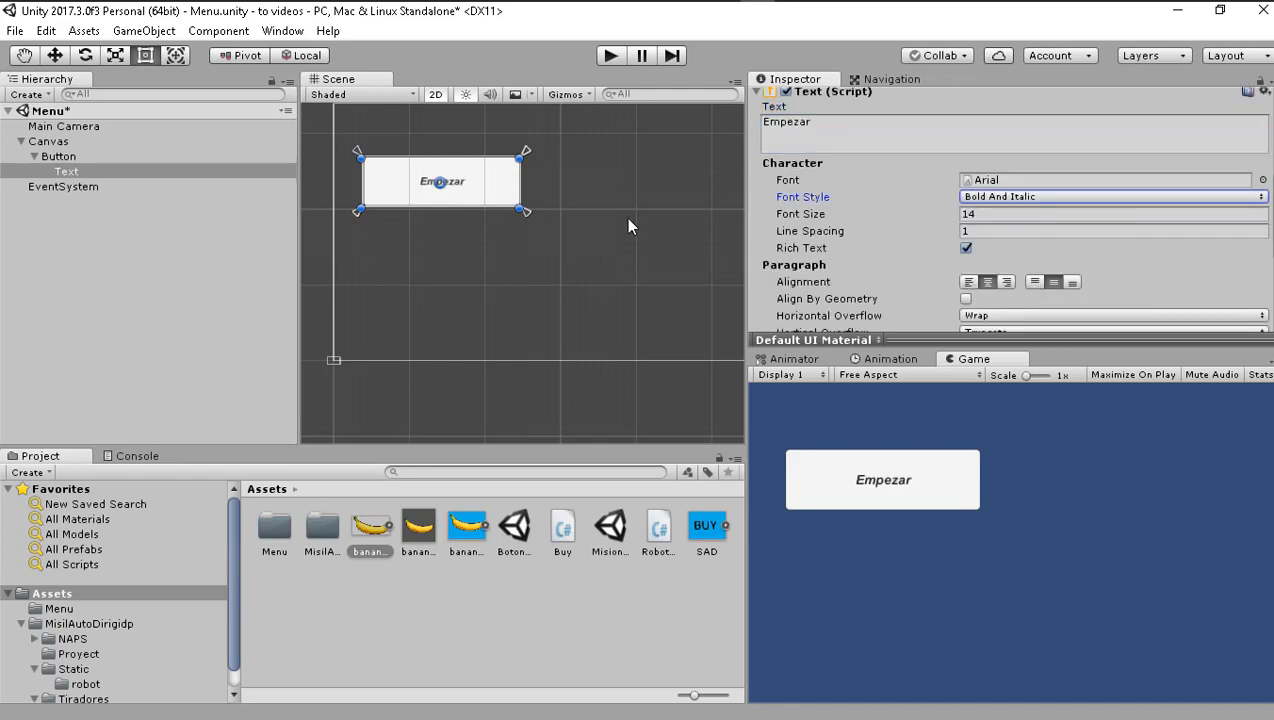
pyautogui.moveTo(952, 214); pyautogui.dragTo(985, 220)
# - Move the Empezar button nearer the middle of the canvas
pyautogui.click(139, 287)
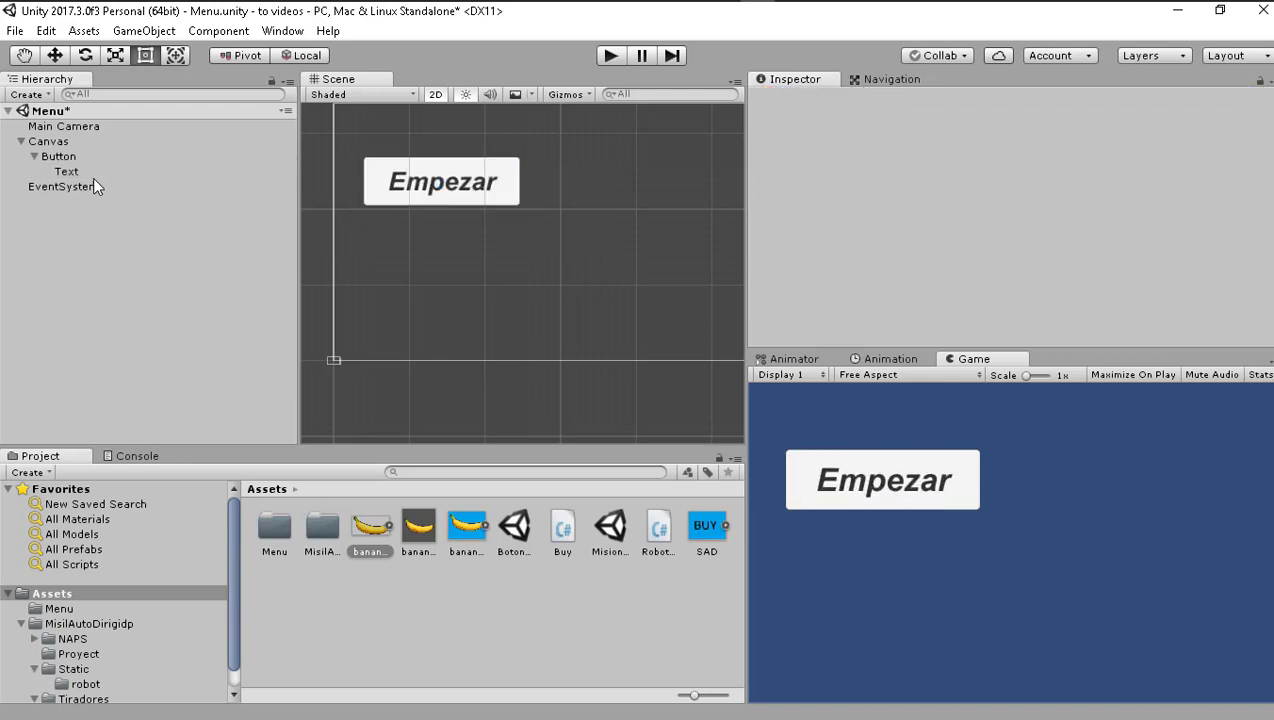
pyautogui.click(78, 157)
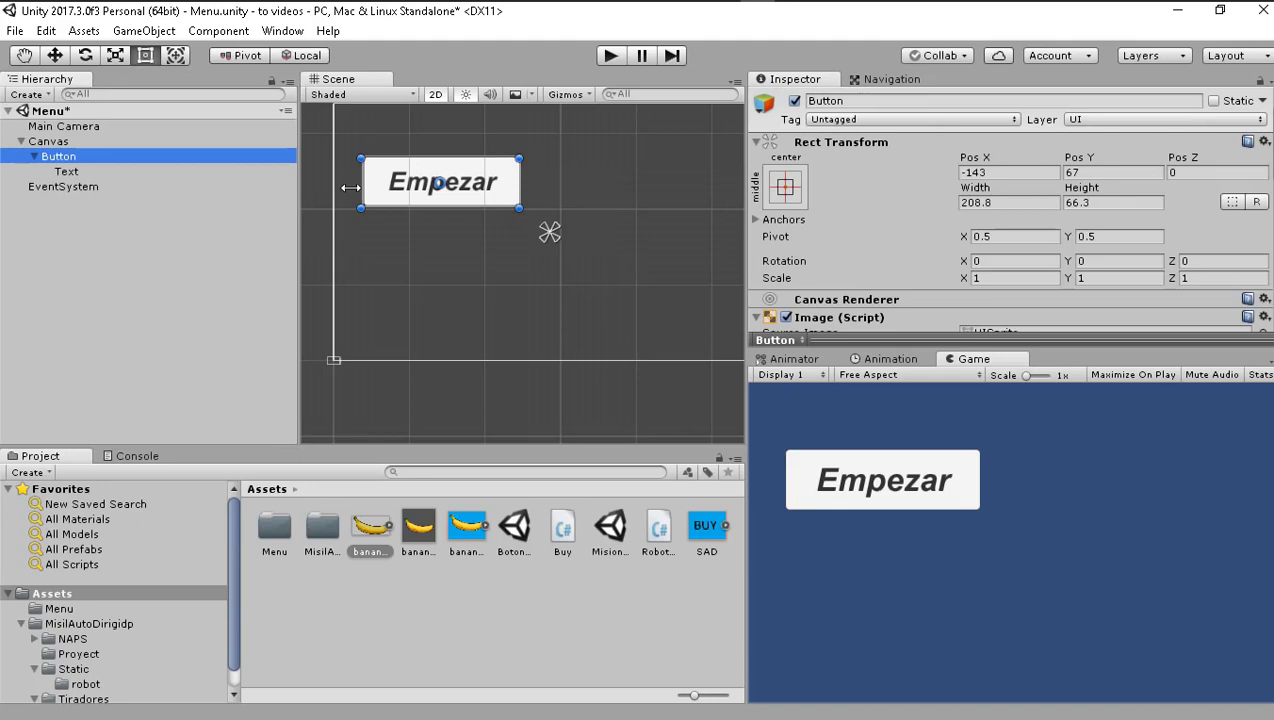
pyautogui.click(55, 55)
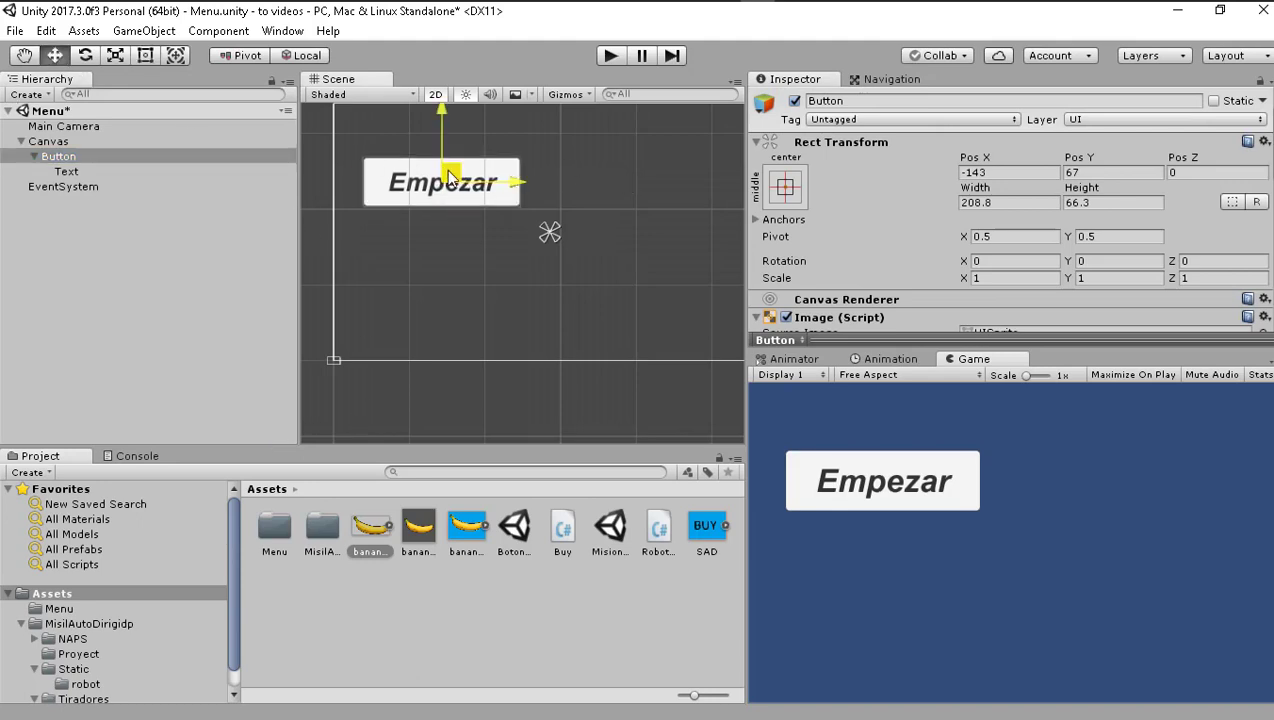
pyautogui.moveTo(449, 178); pyautogui.dragTo(490, 224)
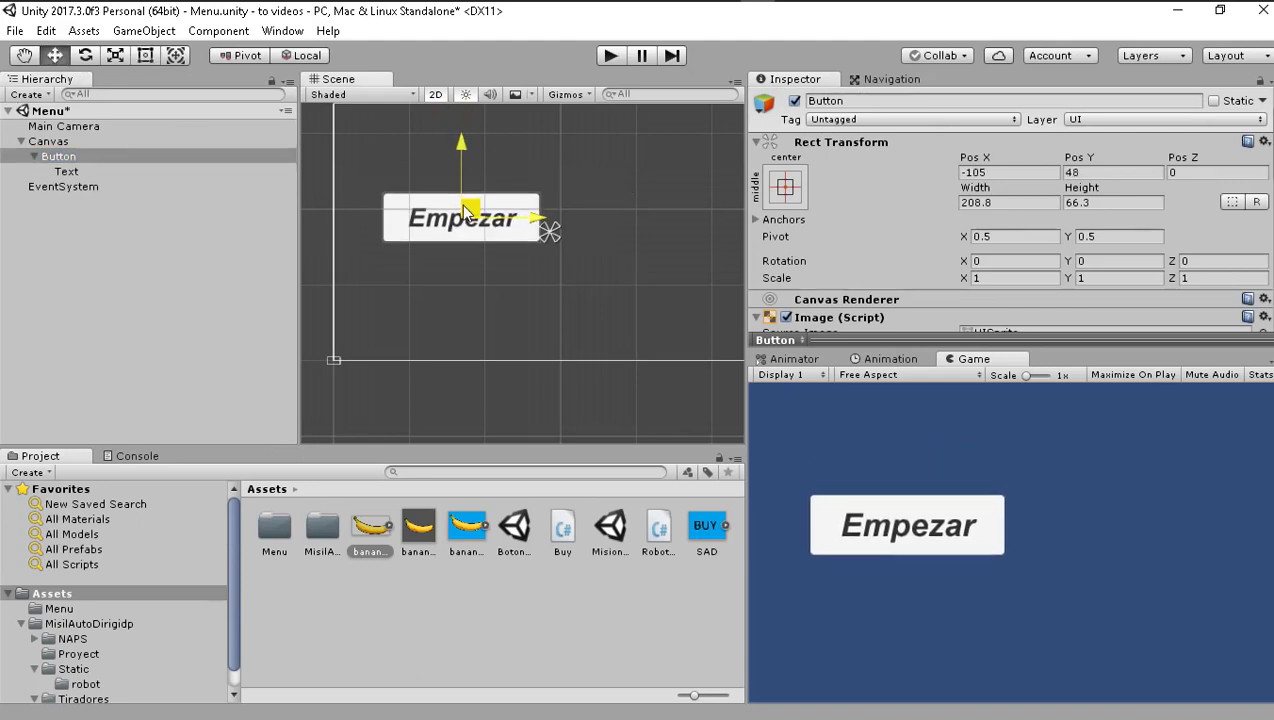
pyautogui.click(34, 157)
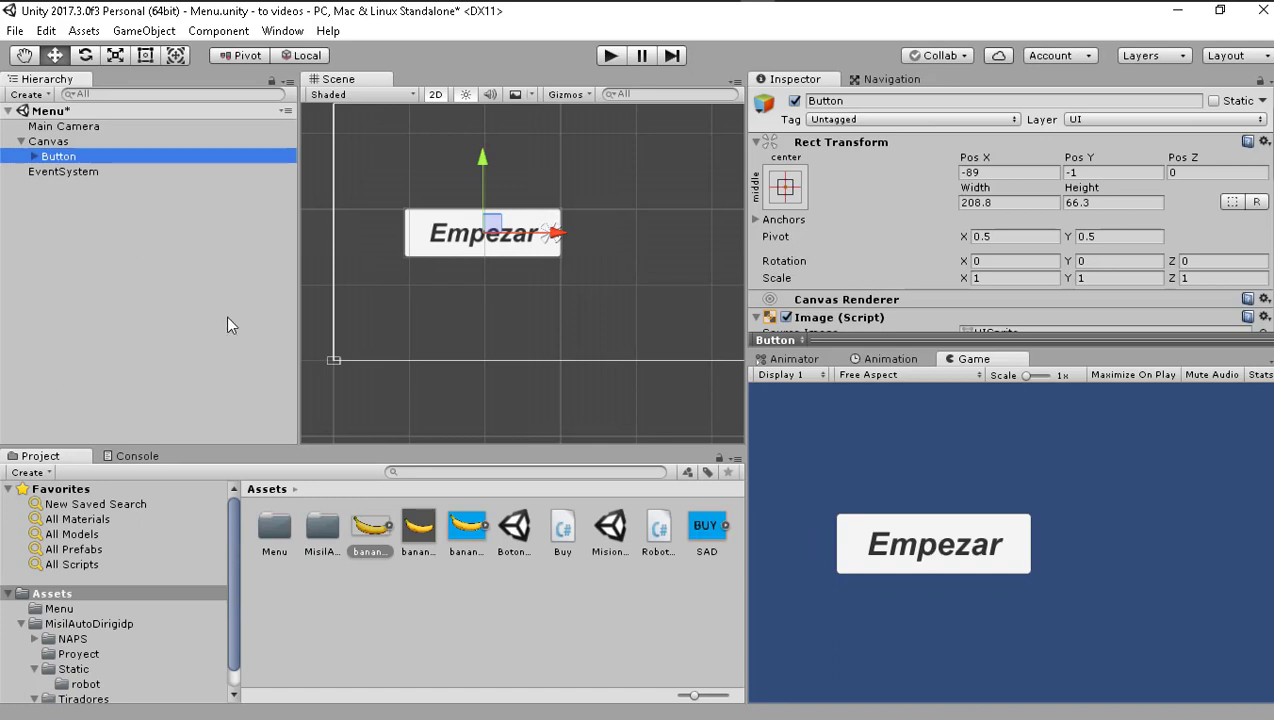
# - Add a Raw Image and move it from under the Button to directly under the Canvas
pyautogui.rightClick(88, 160)
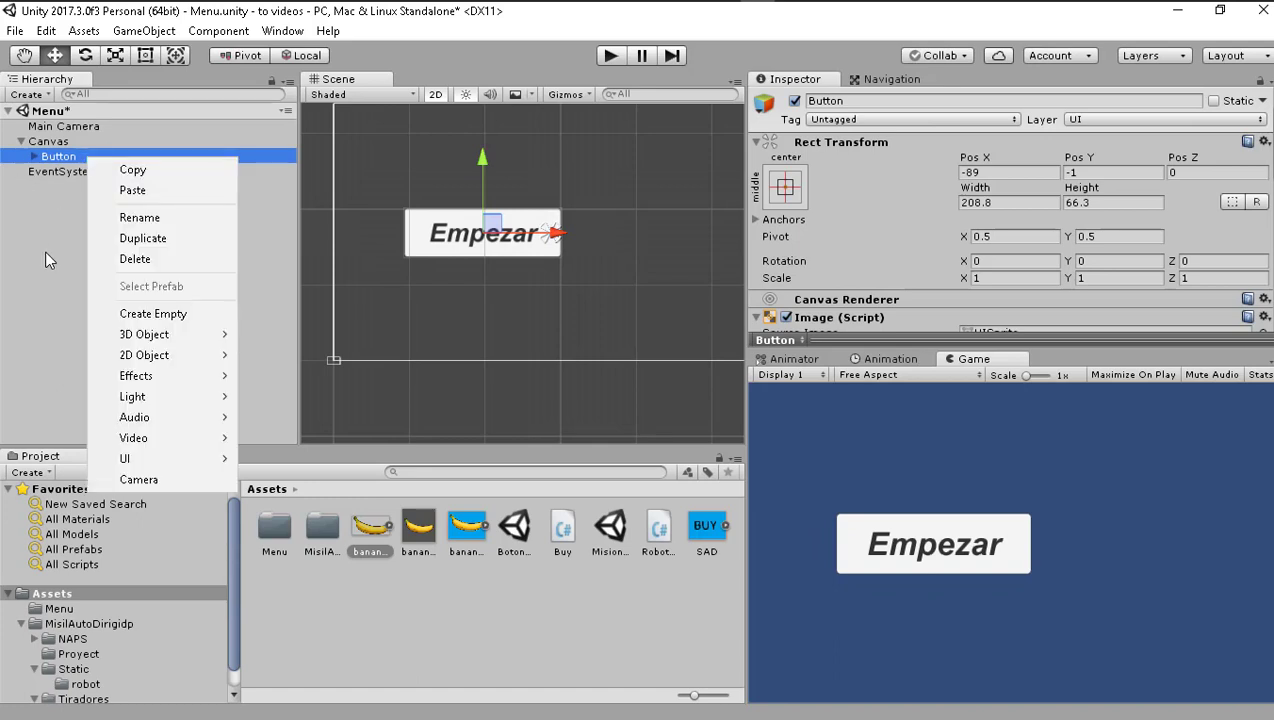
pyautogui.moveTo(174, 465)
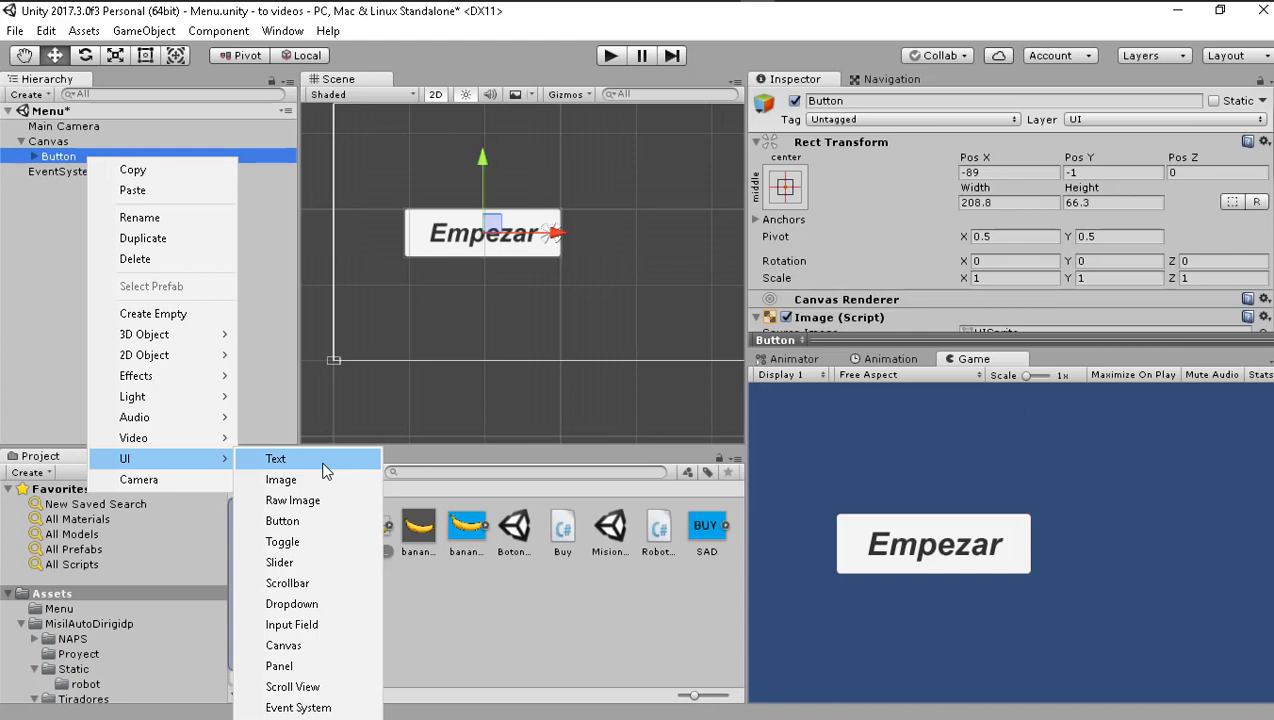
pyautogui.click(307, 510)
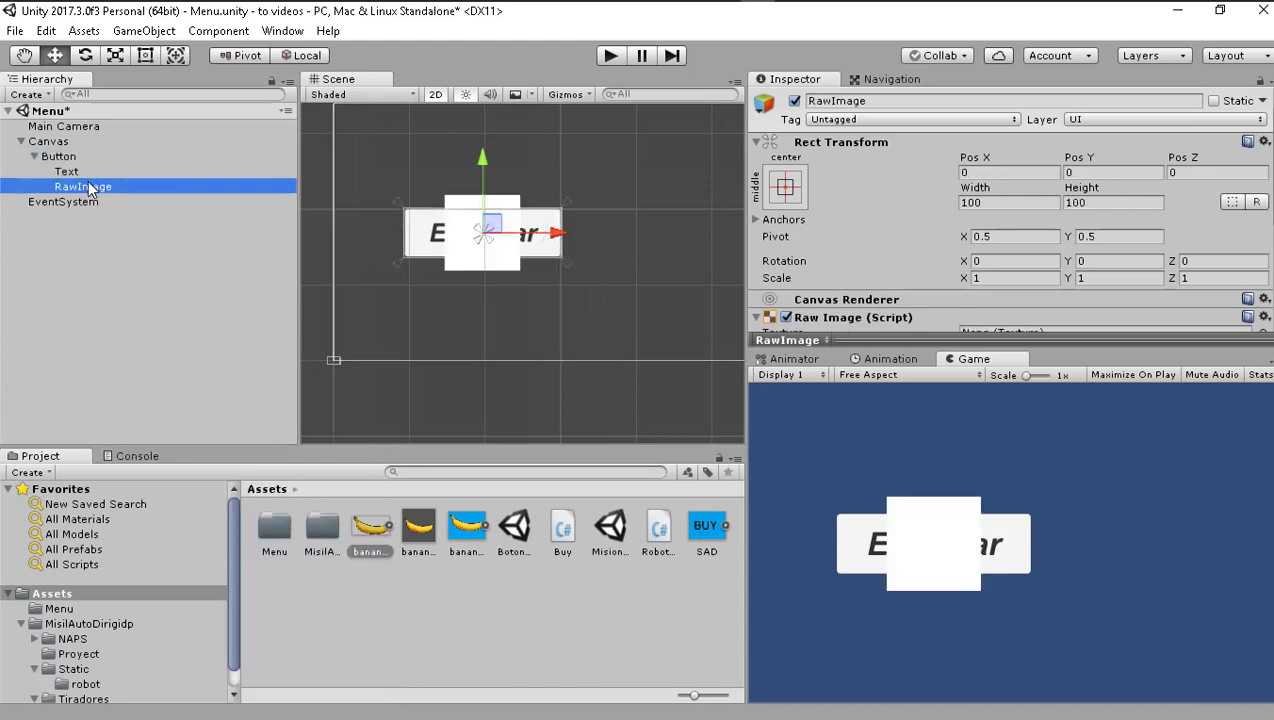
pyautogui.moveTo(88, 185)
pyautogui.mouseDown()
pyautogui.moveTo(113, 160)
pyautogui.moveTo(97, 172)
pyautogui.mouseUp()
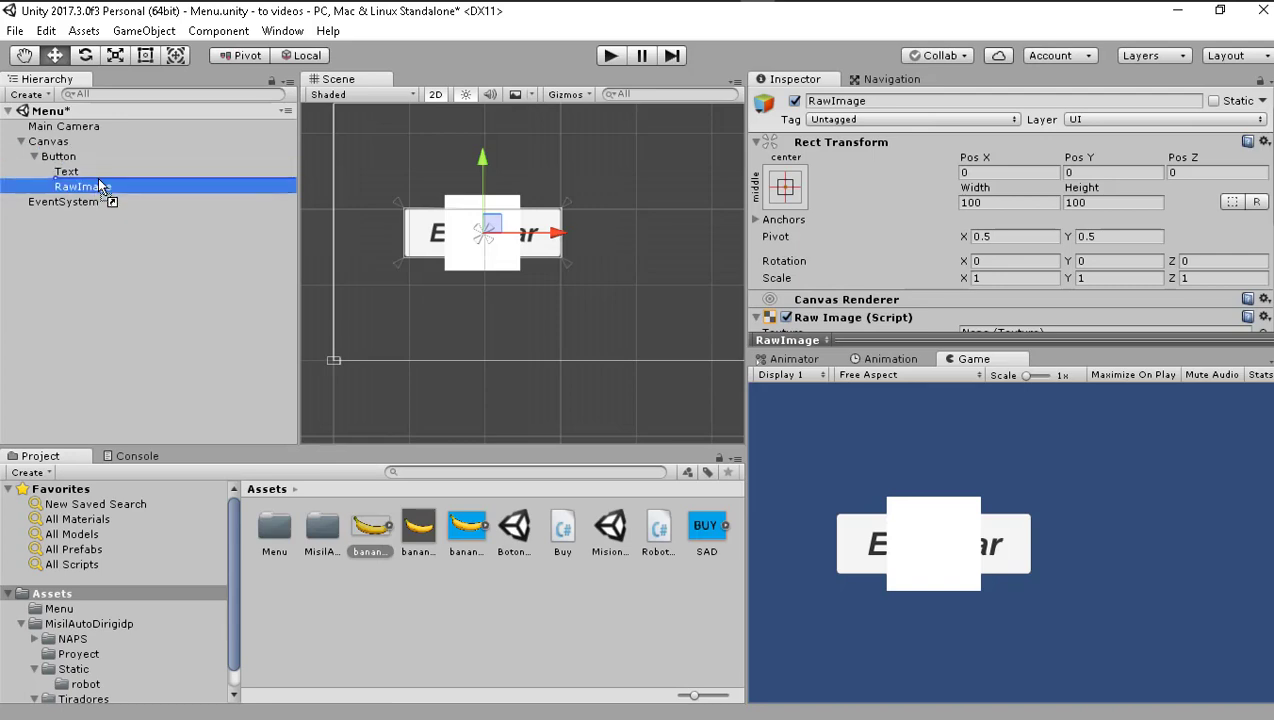
pyautogui.moveTo(97, 172)
pyautogui.mouseDown()
pyautogui.moveTo(99, 186)
pyautogui.moveTo(187, 178)
pyautogui.moveTo(35, 152)
pyautogui.mouseUp()
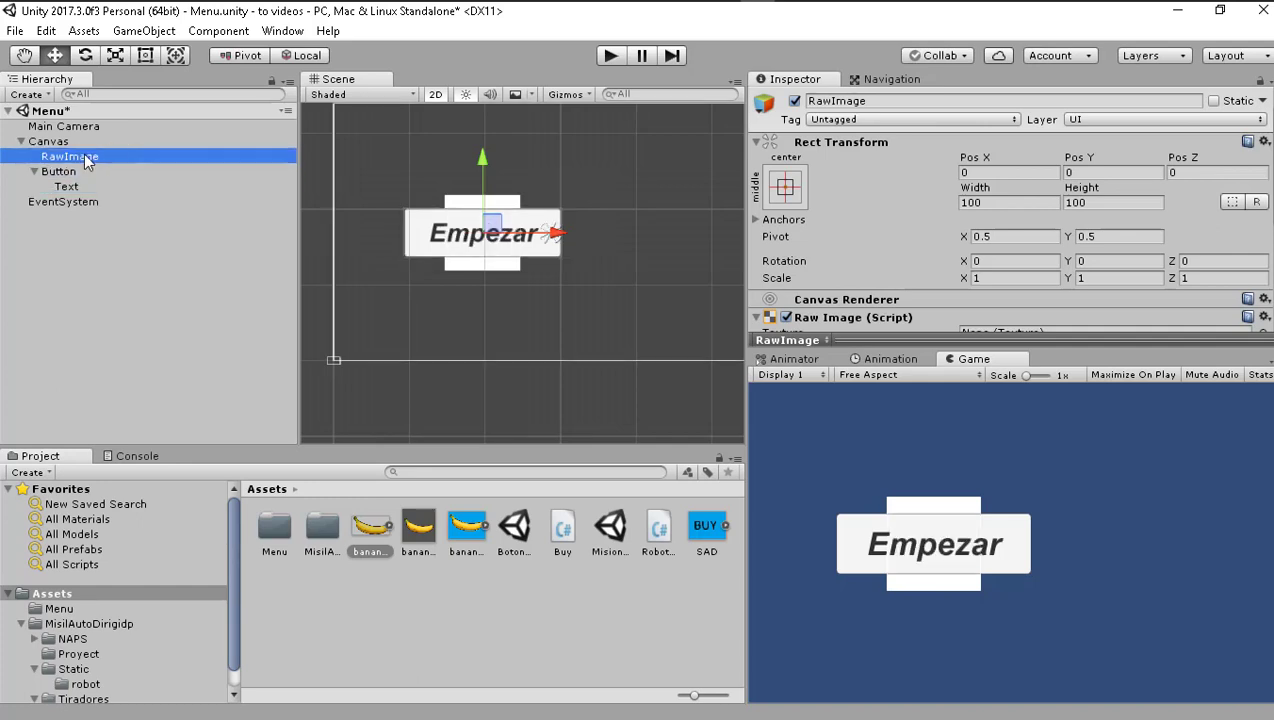
pyautogui.click(45, 172)
pyautogui.click(34, 172)
pyautogui.click(70, 156)
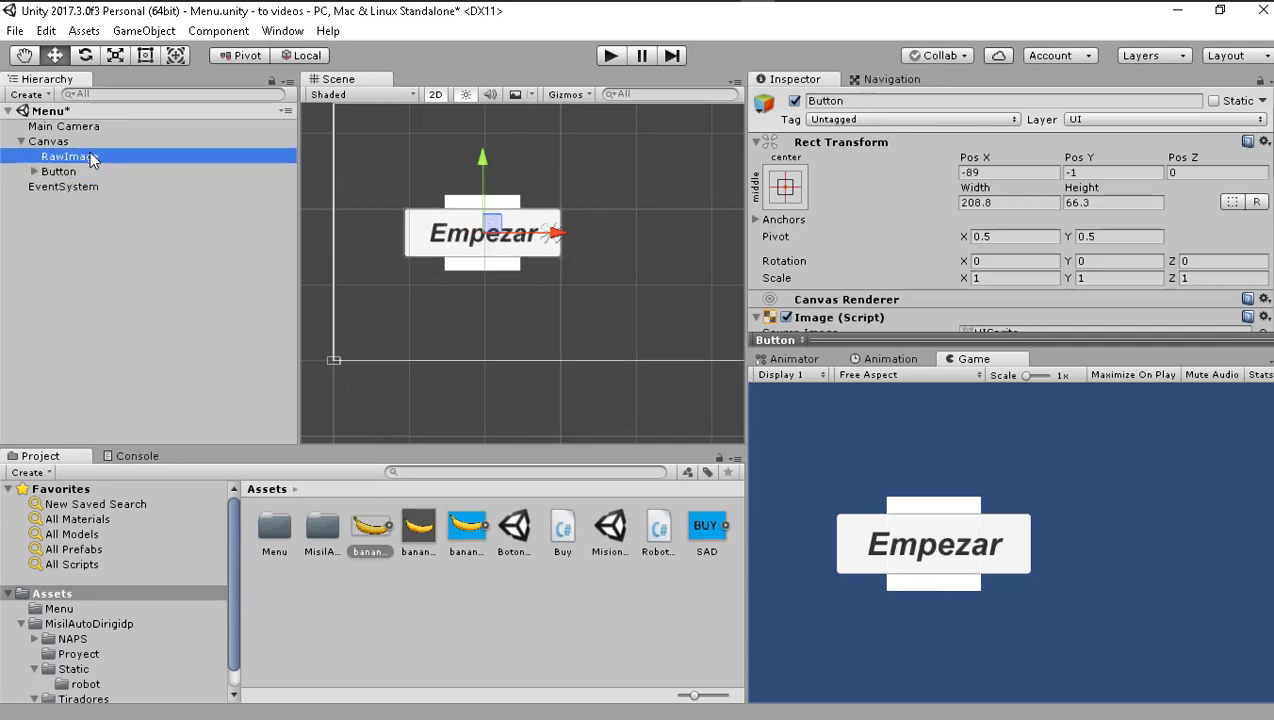
# - Place the RawImage right of the Empezar button and stretch it into a tall panel
pyautogui.moveTo(508, 254); pyautogui.dragTo(650, 193)
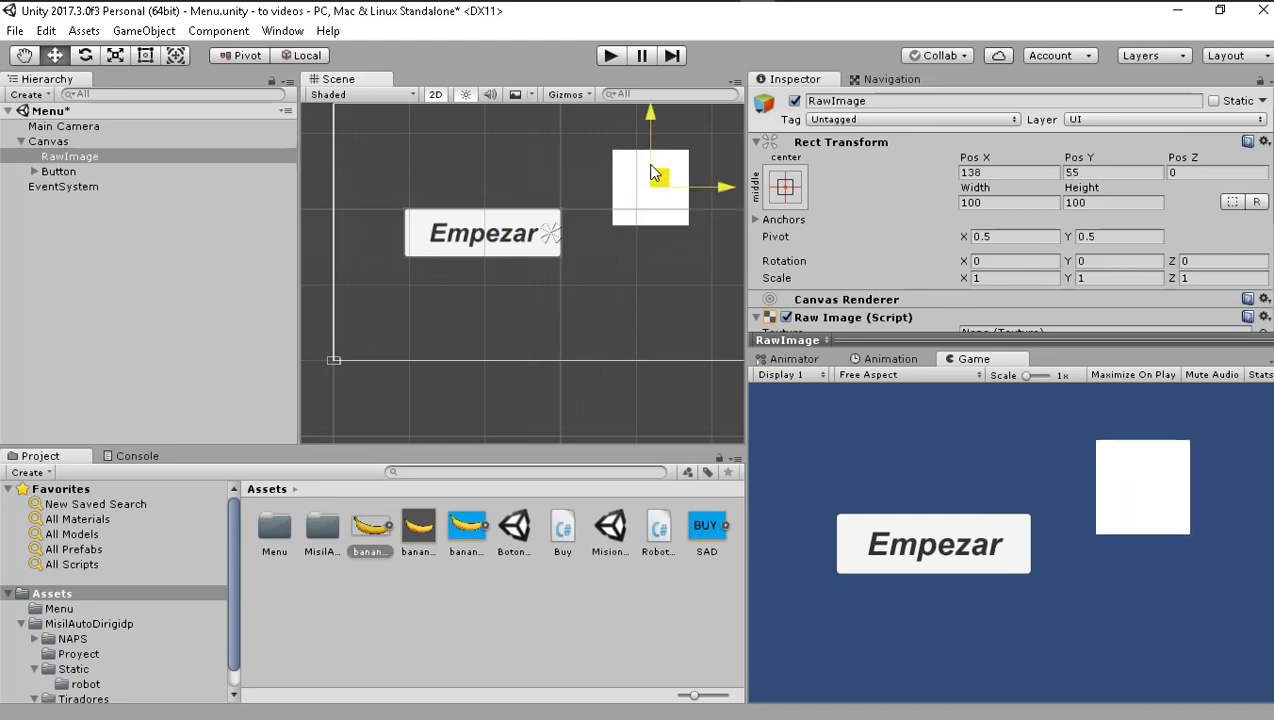
pyautogui.scroll(-2, 650, 193)
pyautogui.moveTo(660, 272); pyautogui.dragTo(552, 296, button='middle')
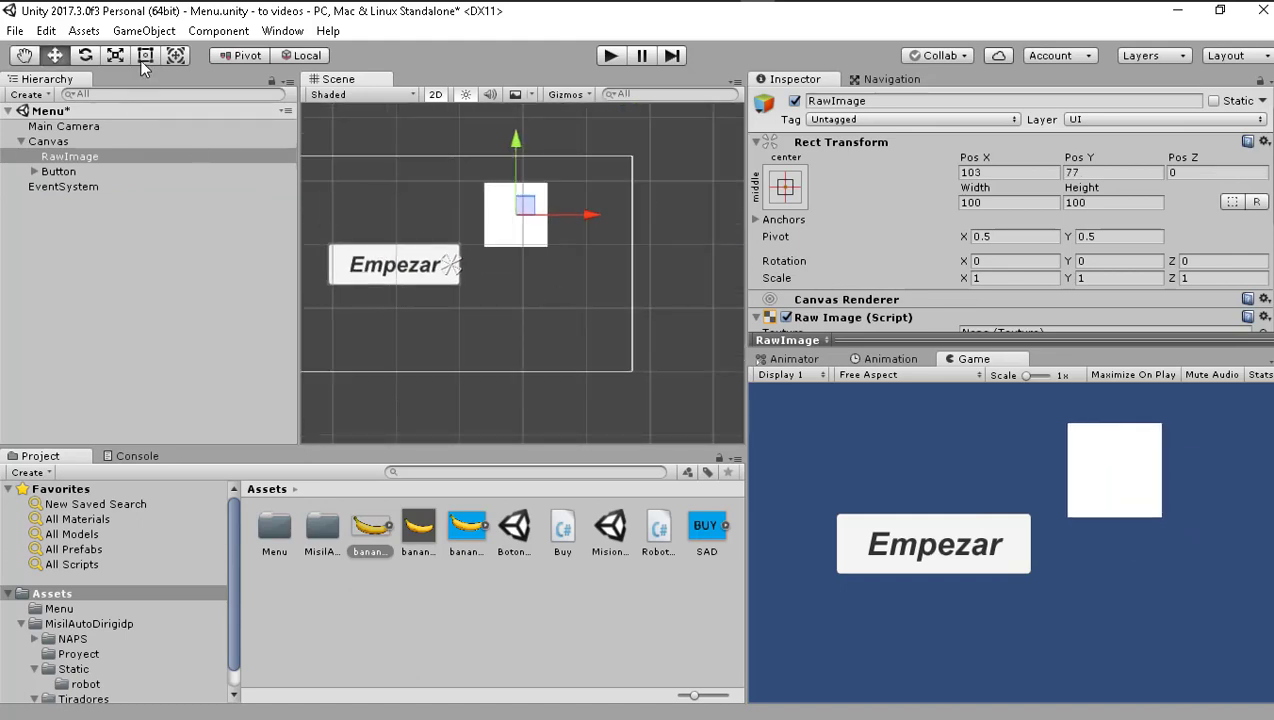
pyautogui.press('t')
pyautogui.moveTo(540, 243); pyautogui.dragTo(613, 358)
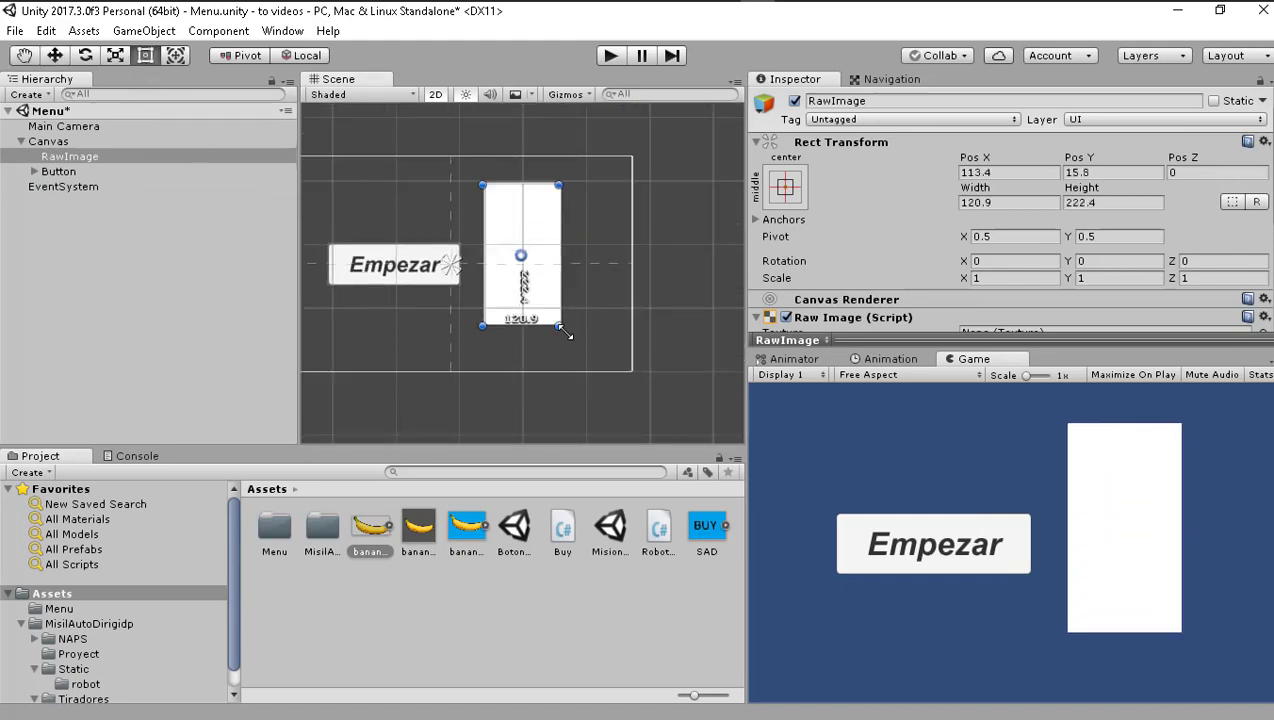
pyautogui.scroll(-3, 1066, 212)
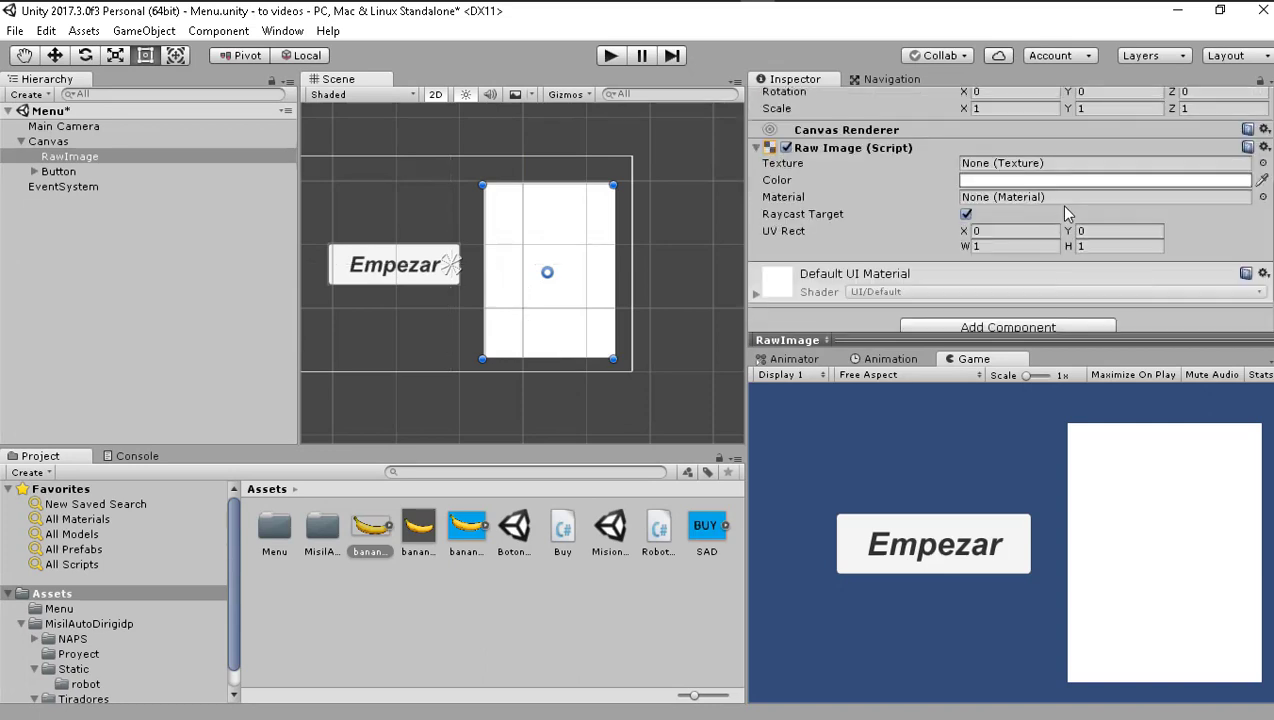
# - Tint the RawImage panel a semi-transparent dark grey
pyautogui.click(1000, 185)
pyautogui.moveTo(840, 194)
pyautogui.mouseDown()
pyautogui.moveTo(815, 280)
pyautogui.moveTo(815, 268)
pyautogui.mouseUp()
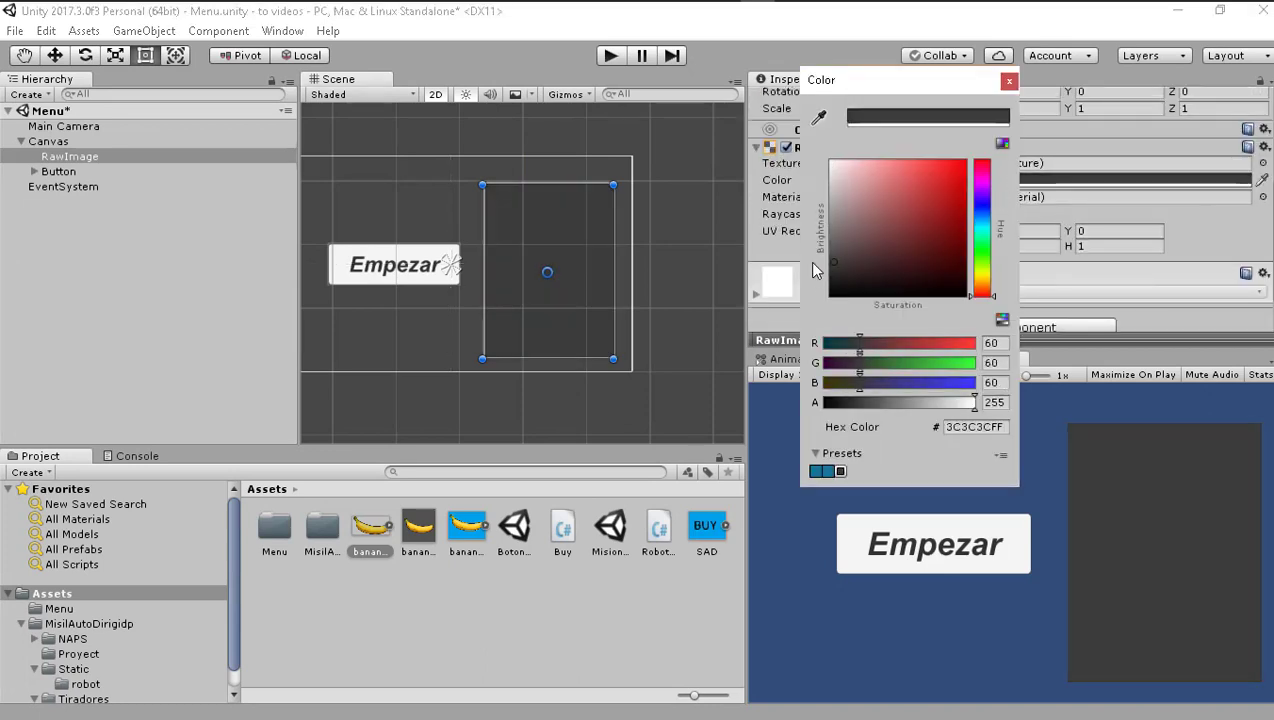
pyautogui.moveTo(903, 404); pyautogui.dragTo(902, 404)
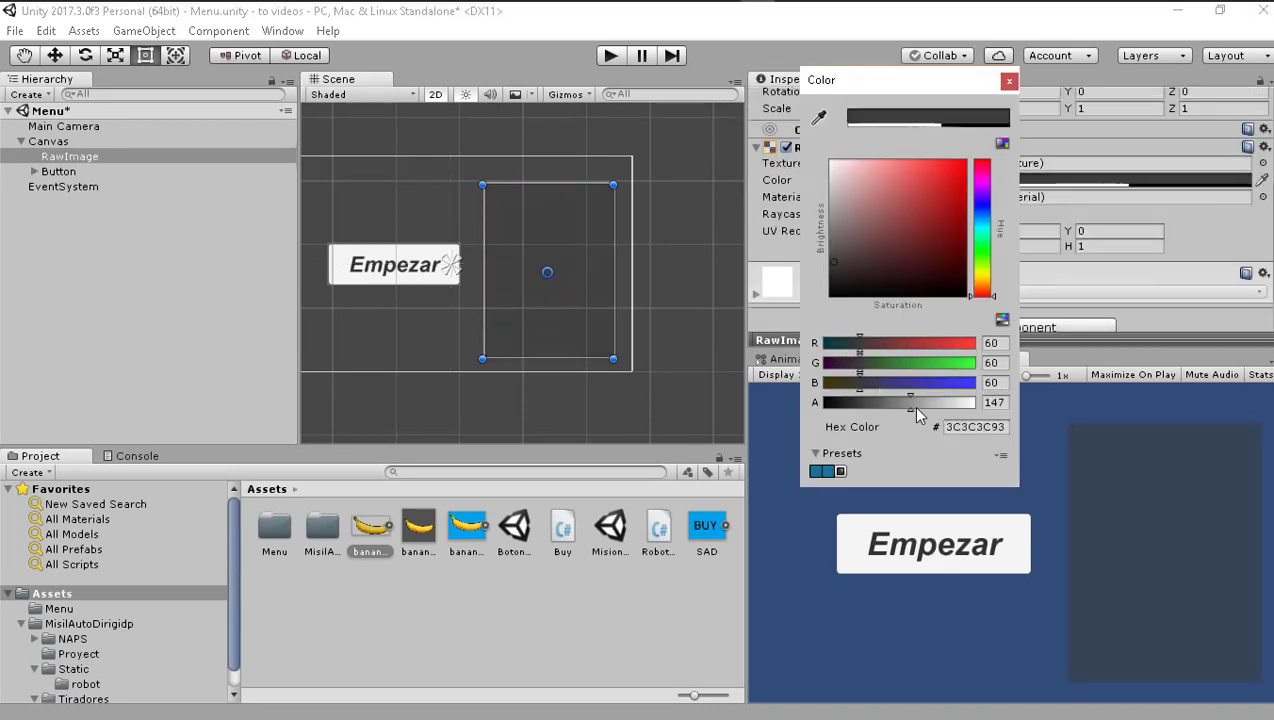
pyautogui.click(1010, 82)
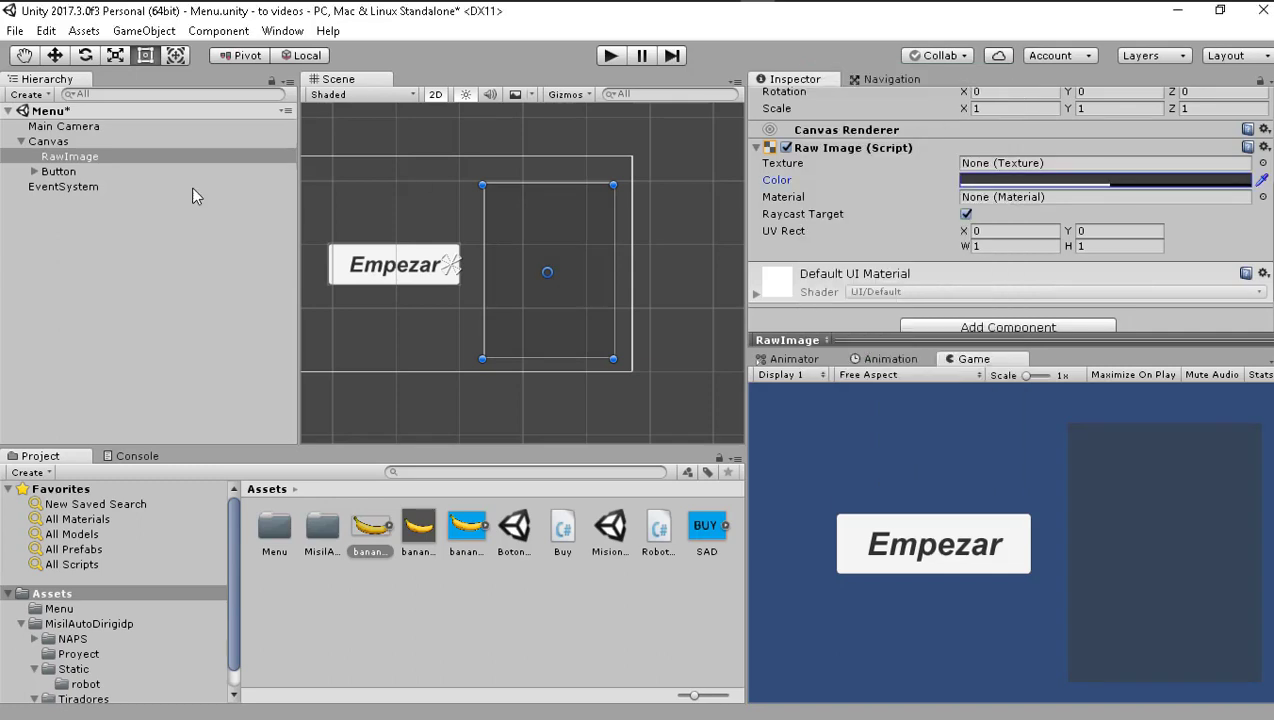
# - Add a small child Button inside the panel near its top, about 71.9 by 56.9
pyautogui.rightClick(83, 163)
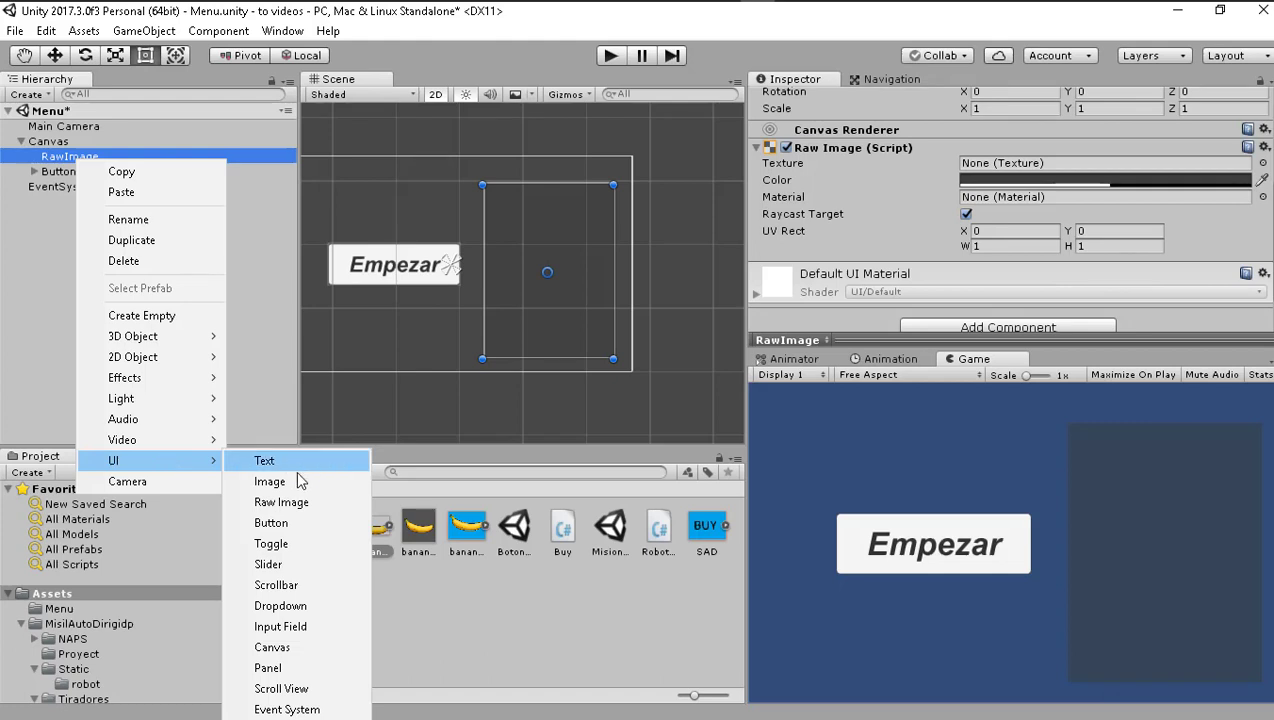
pyautogui.click(303, 524)
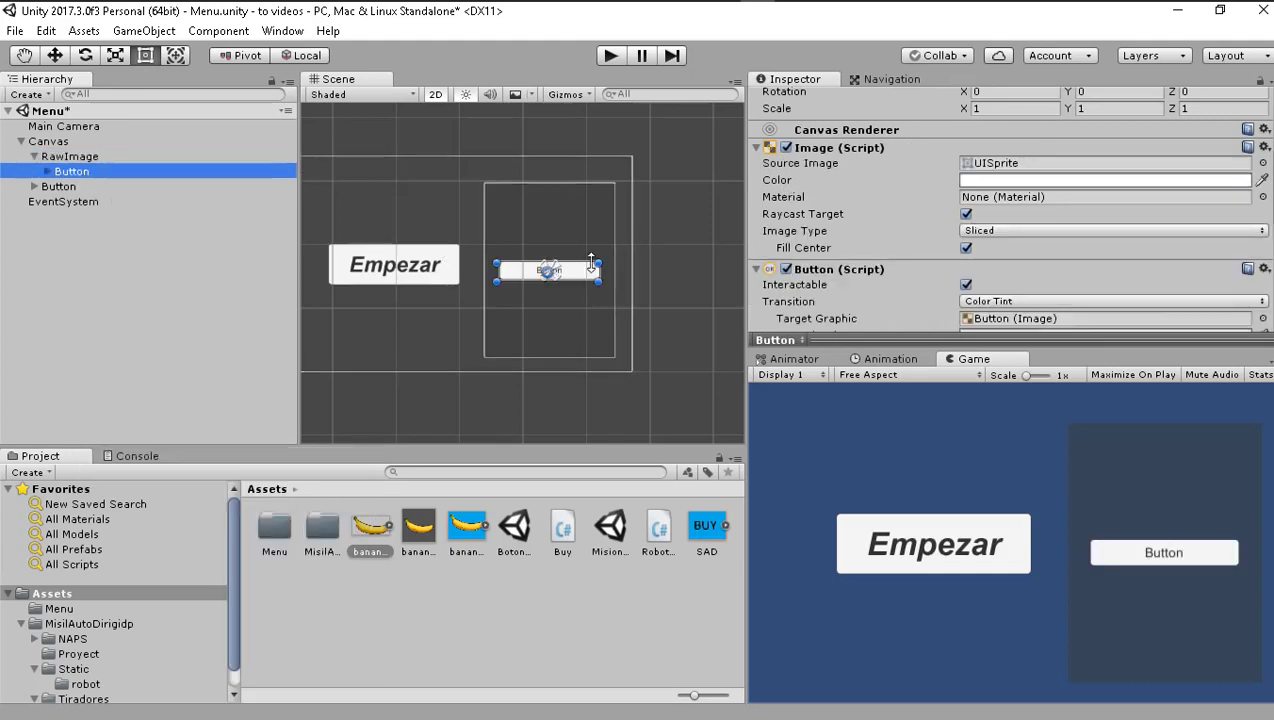
pyautogui.moveTo(599, 282)
pyautogui.mouseDown()
pyautogui.moveTo(557, 310)
pyautogui.moveTo(517, 216)
pyautogui.mouseUp()
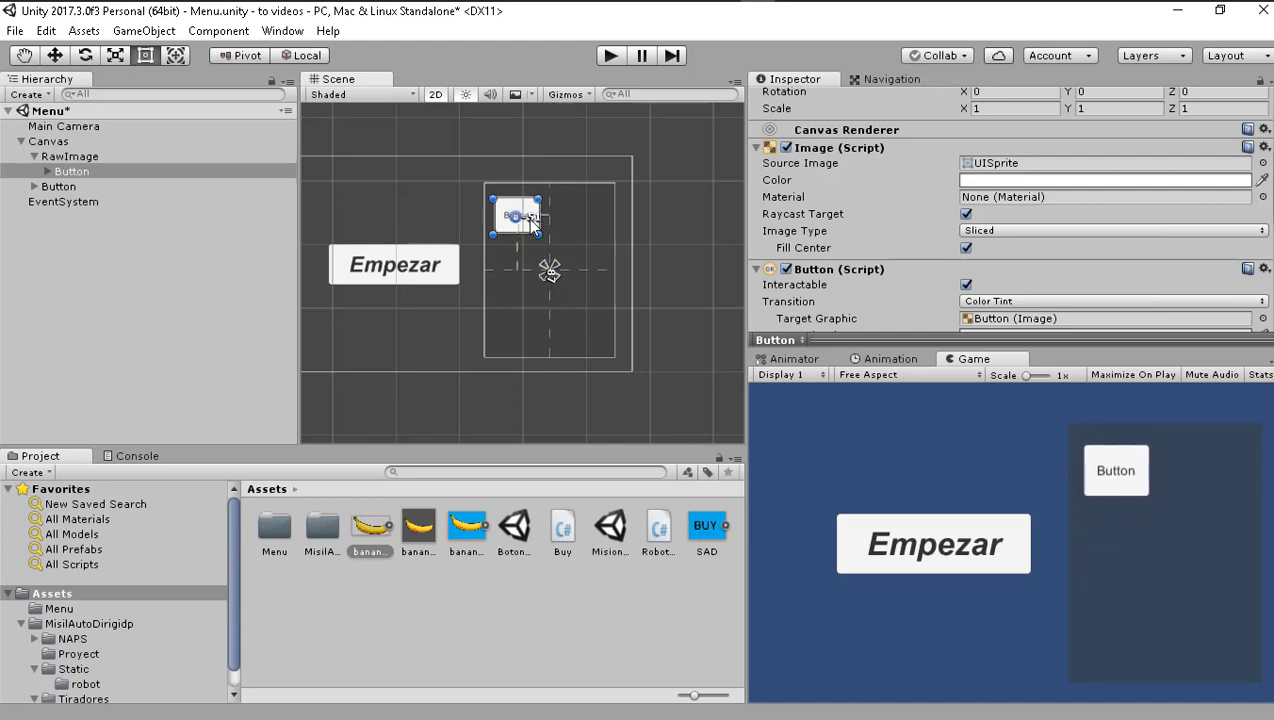
pyautogui.scroll(3, 940, 125)
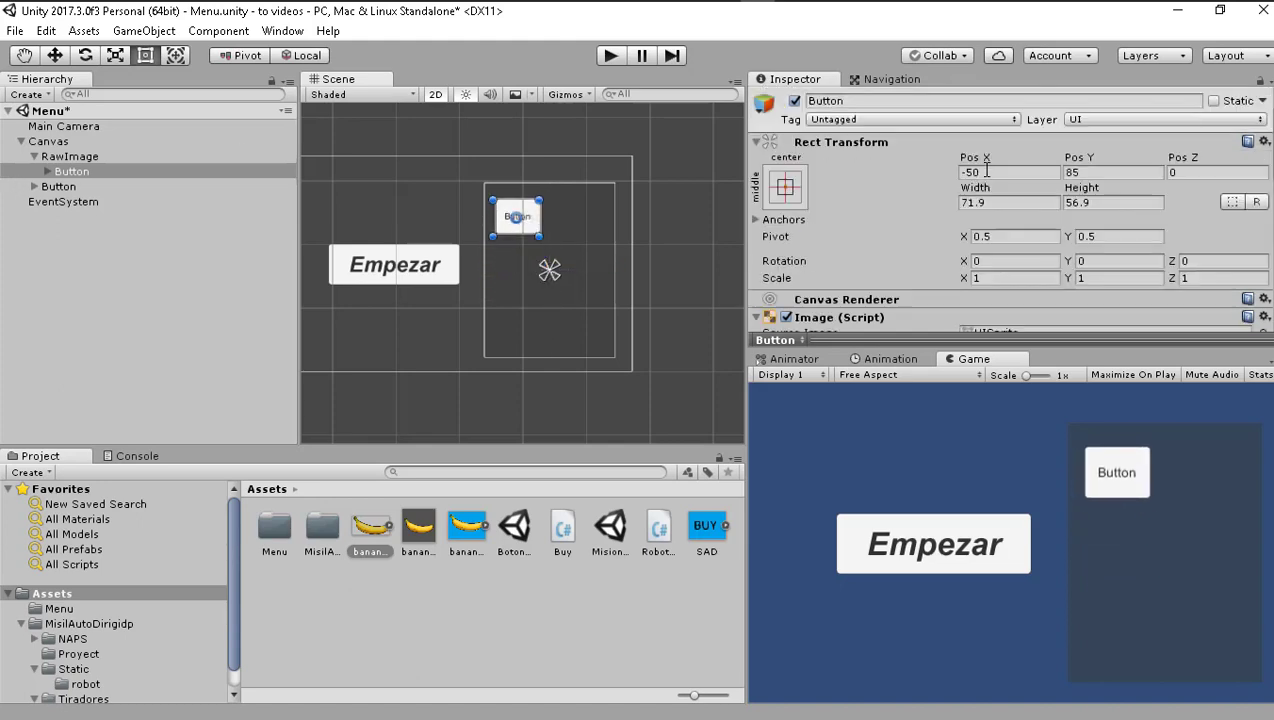
pyautogui.scroll(-5, 924, 200)
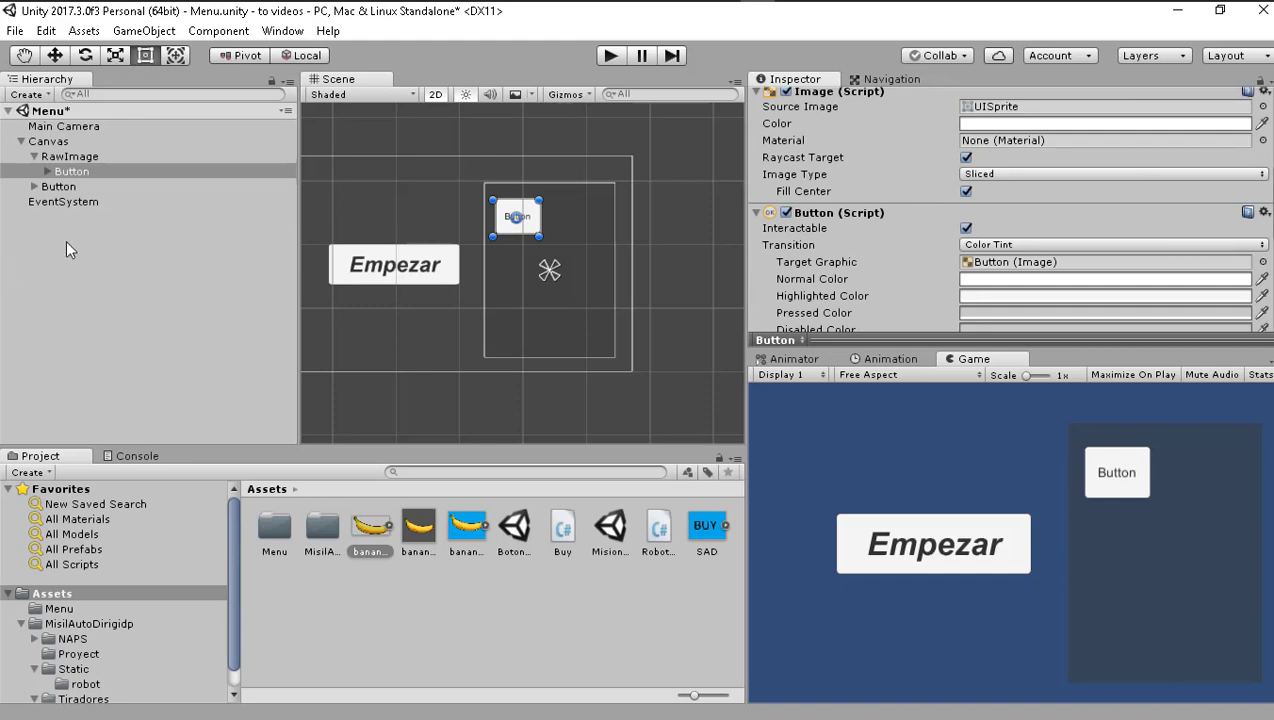
pyautogui.click(47, 171)
pyautogui.click(80, 186)
# - Change the panel button's label text to 'Nivel 1'
pyautogui.scroll(3, 1024, 218)
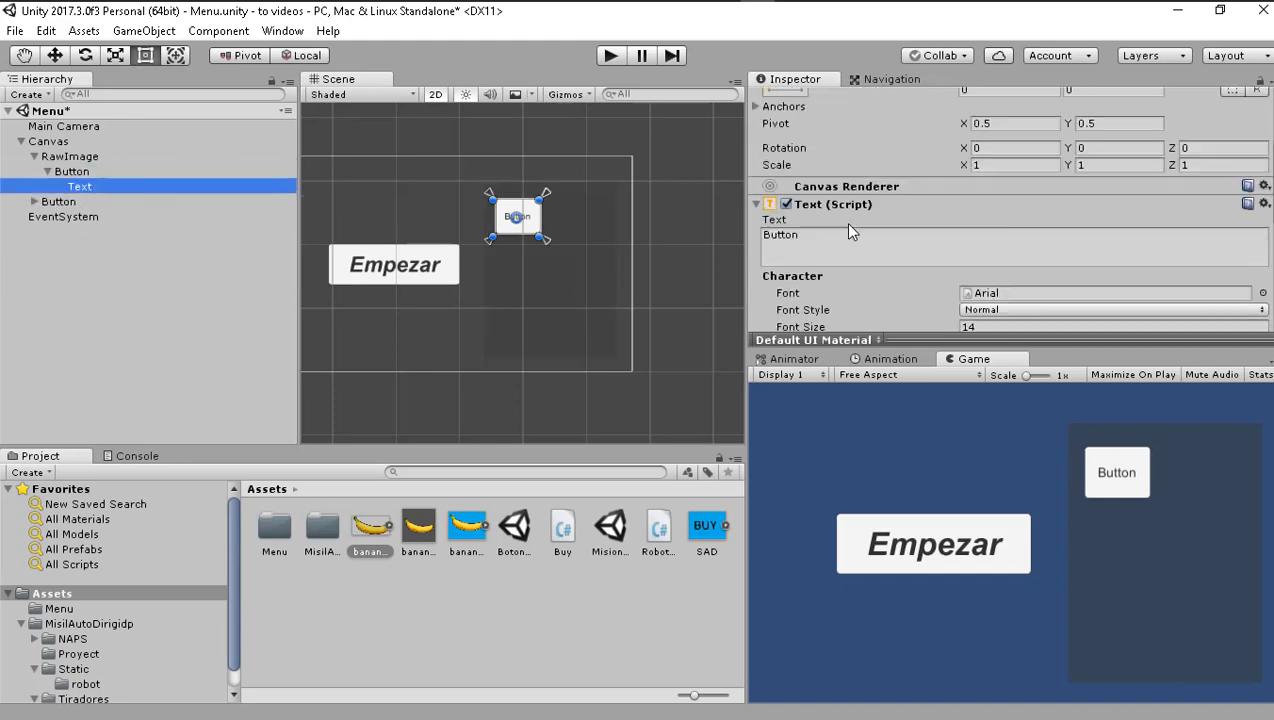
pyautogui.click(845, 249)
pyautogui.write('N')
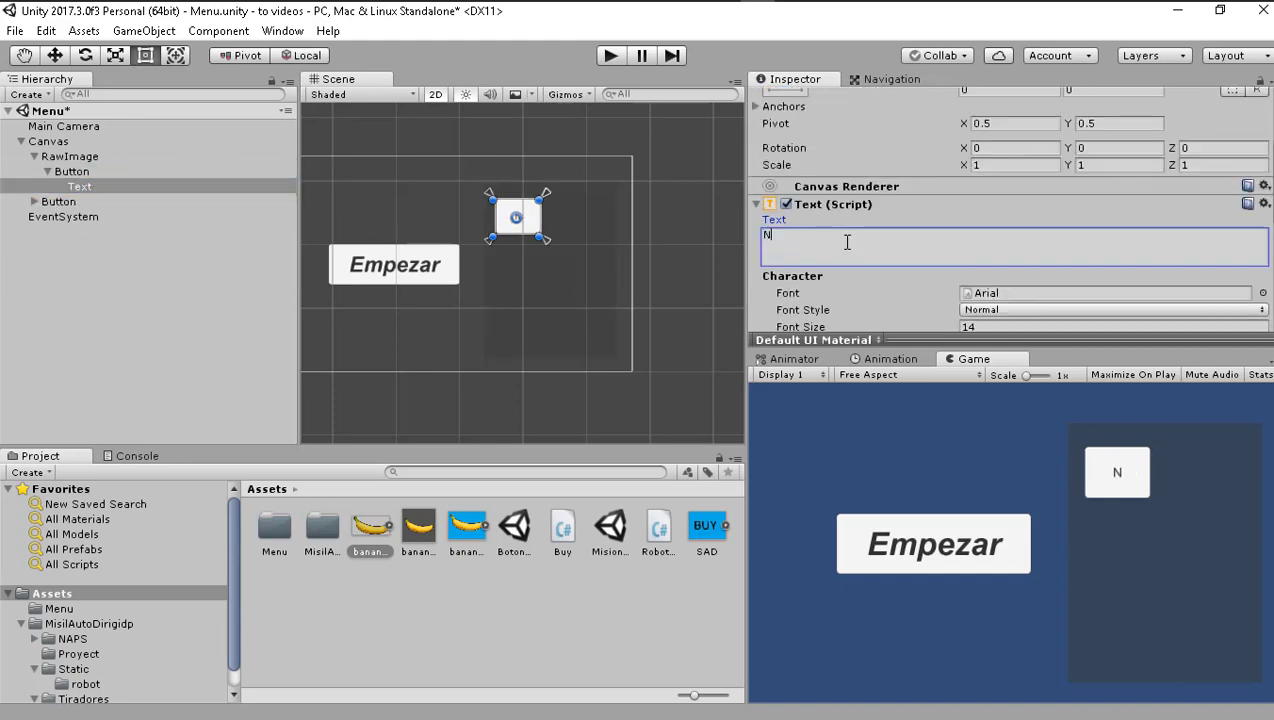
pyautogui.write('ivel')
pyautogui.press('Return')
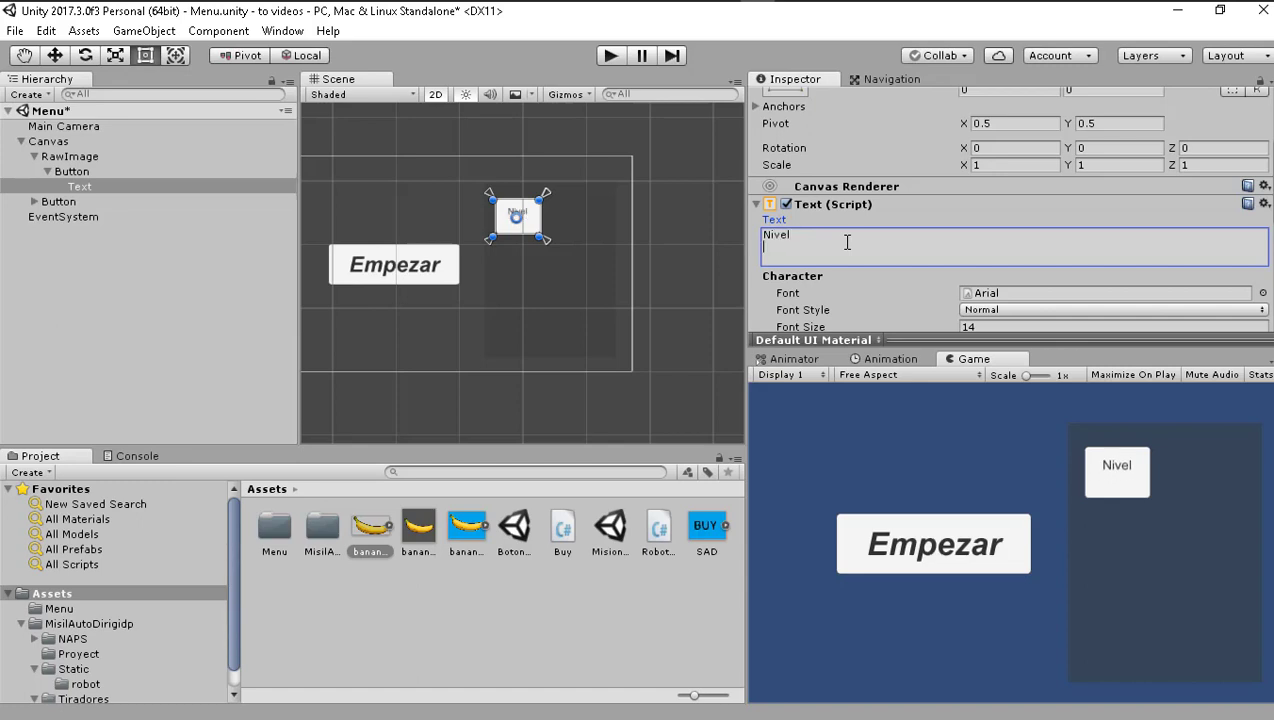
pyautogui.press('BackSpace')
pyautogui.write('1')
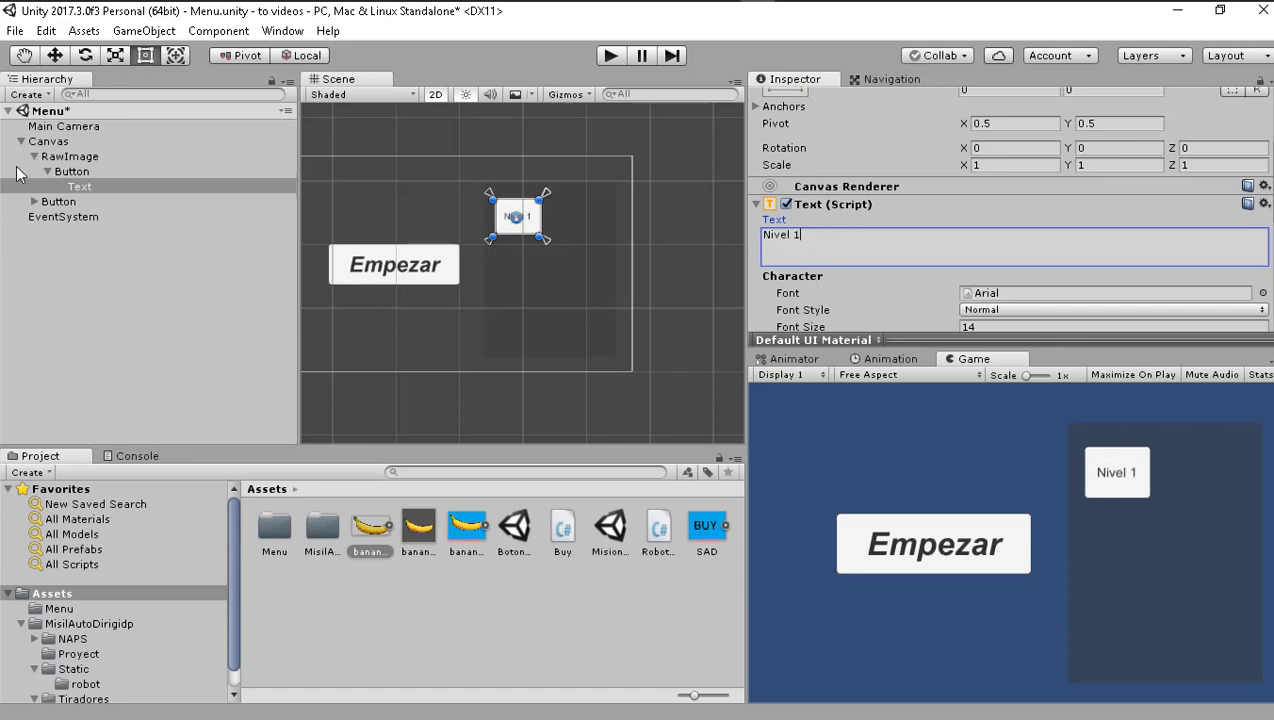
# - Rename the RawImage panel object to Menu2
pyautogui.click(34, 156)
pyautogui.click(70, 156)
pyautogui.scroll(3, 1000, 200)
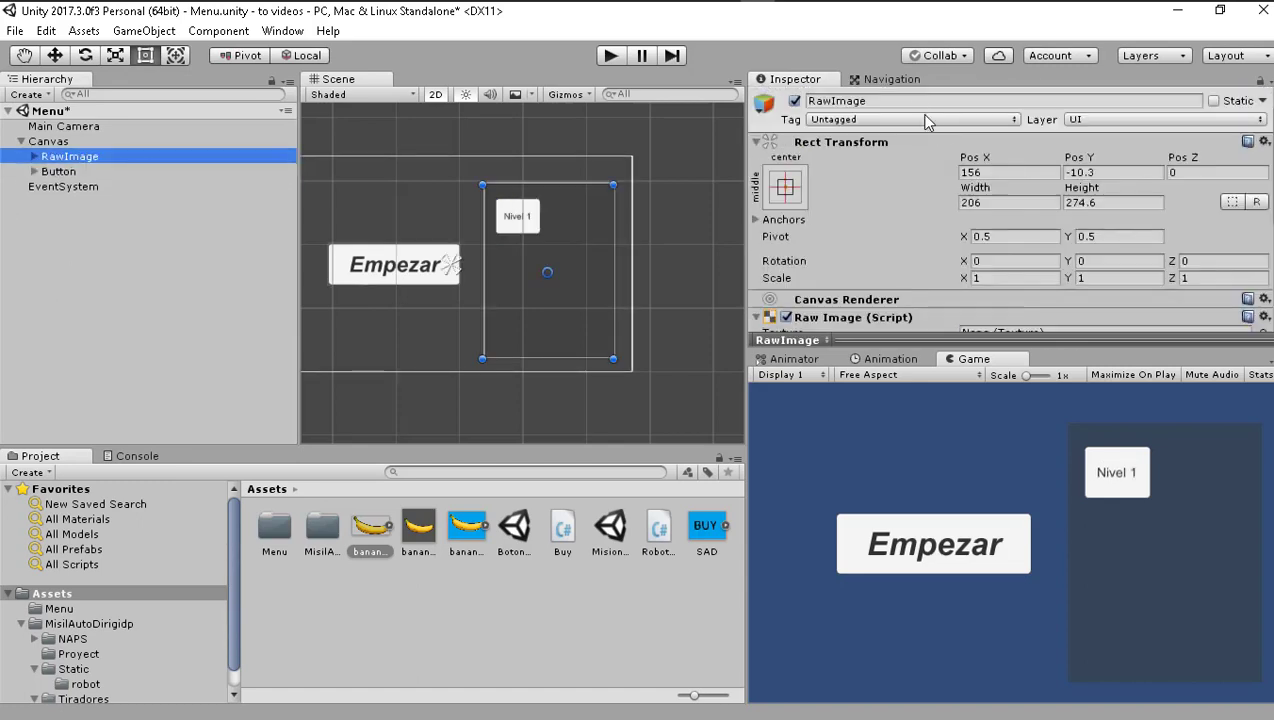
pyautogui.click(916, 101)
pyautogui.write('Menu2')
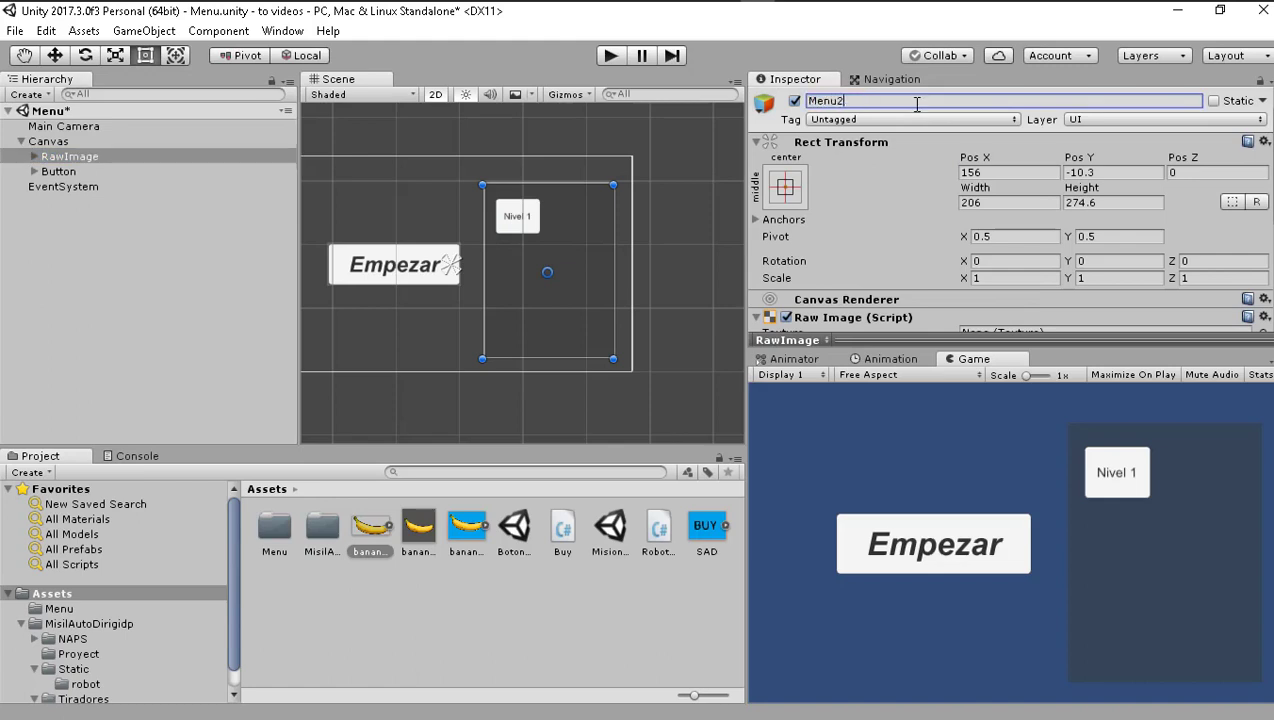
pyautogui.press('Return')
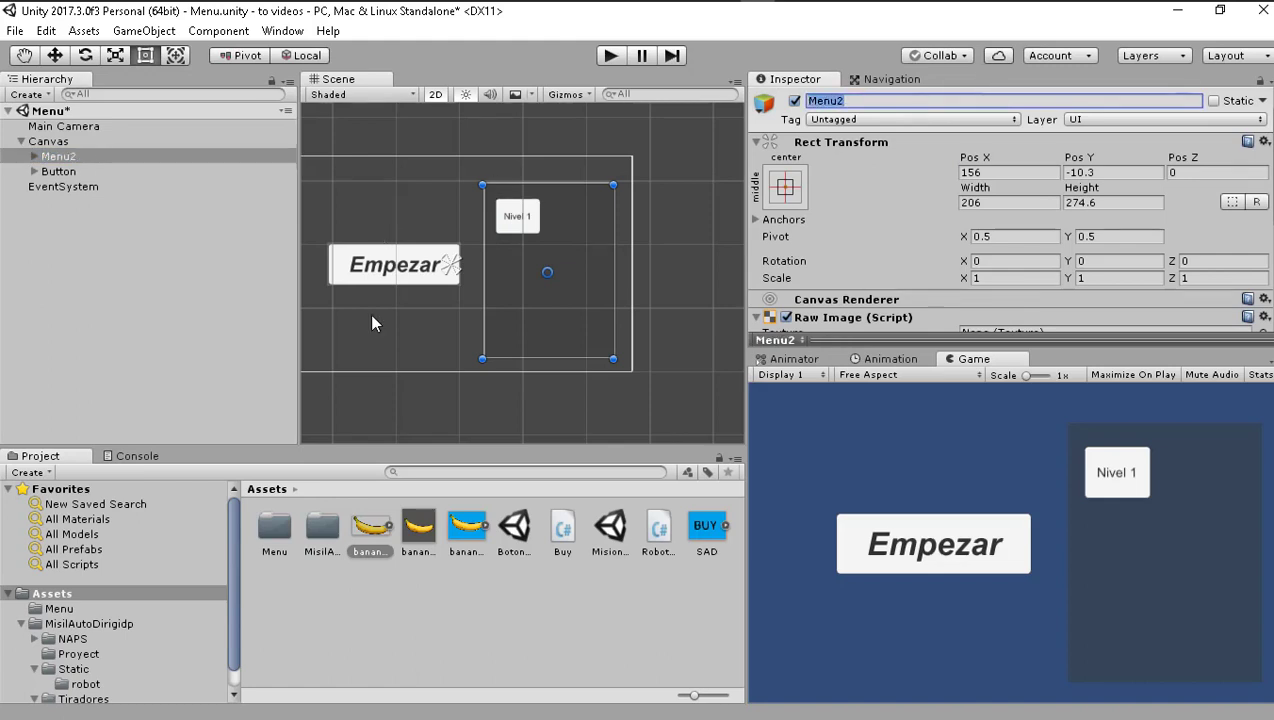
pyautogui.click(137, 610)
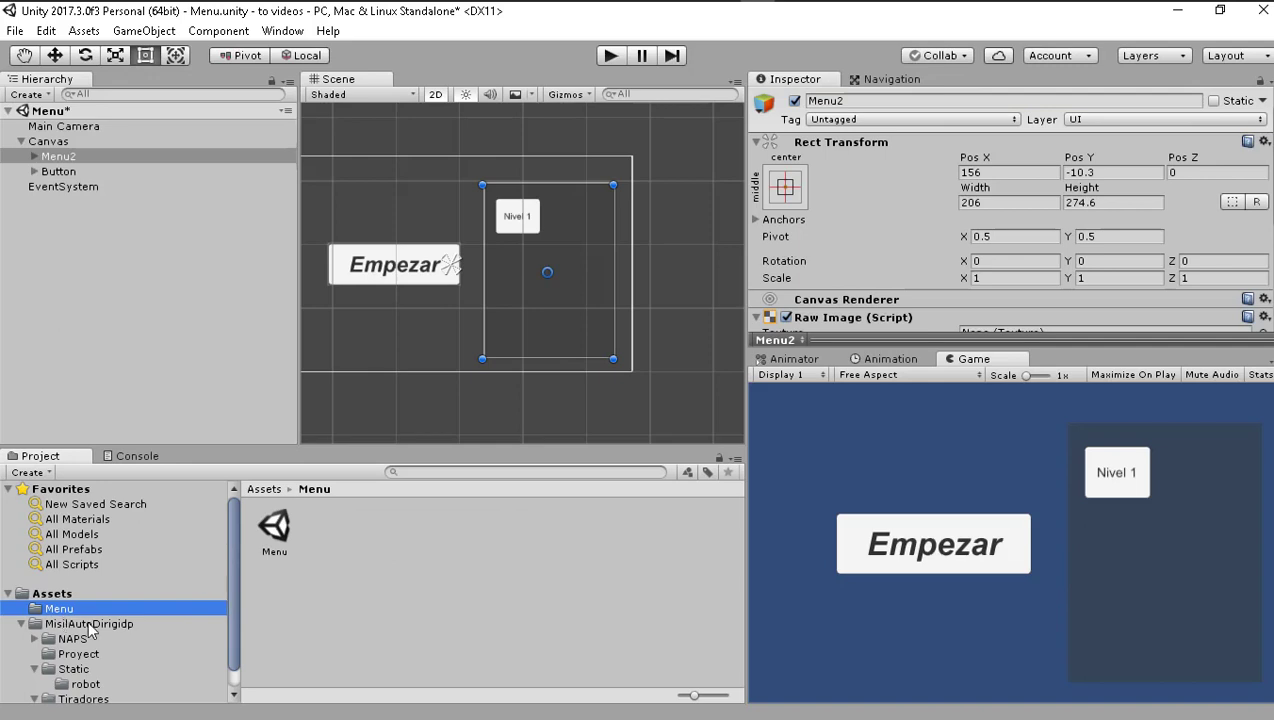
# - Create a new C# script named Menu in the Assets/Menu folder
pyautogui.rightClick(333, 559)
pyautogui.moveTo(424, 190)
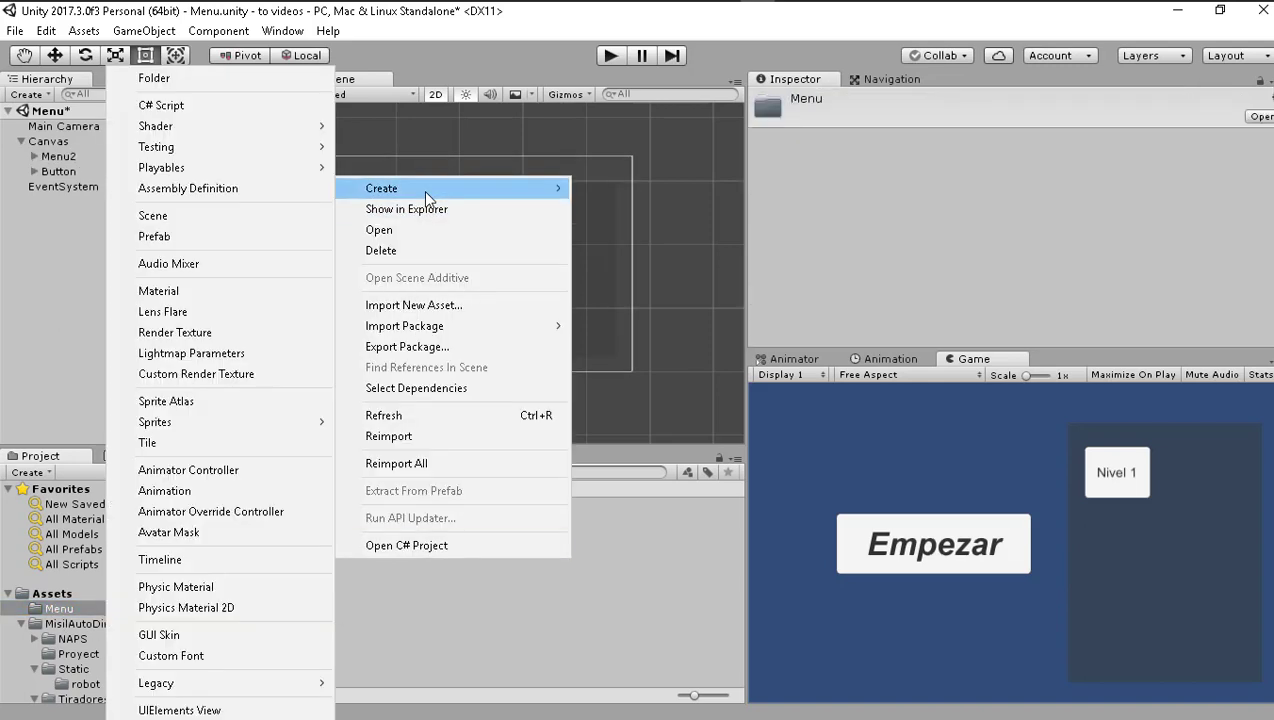
pyautogui.click(227, 104)
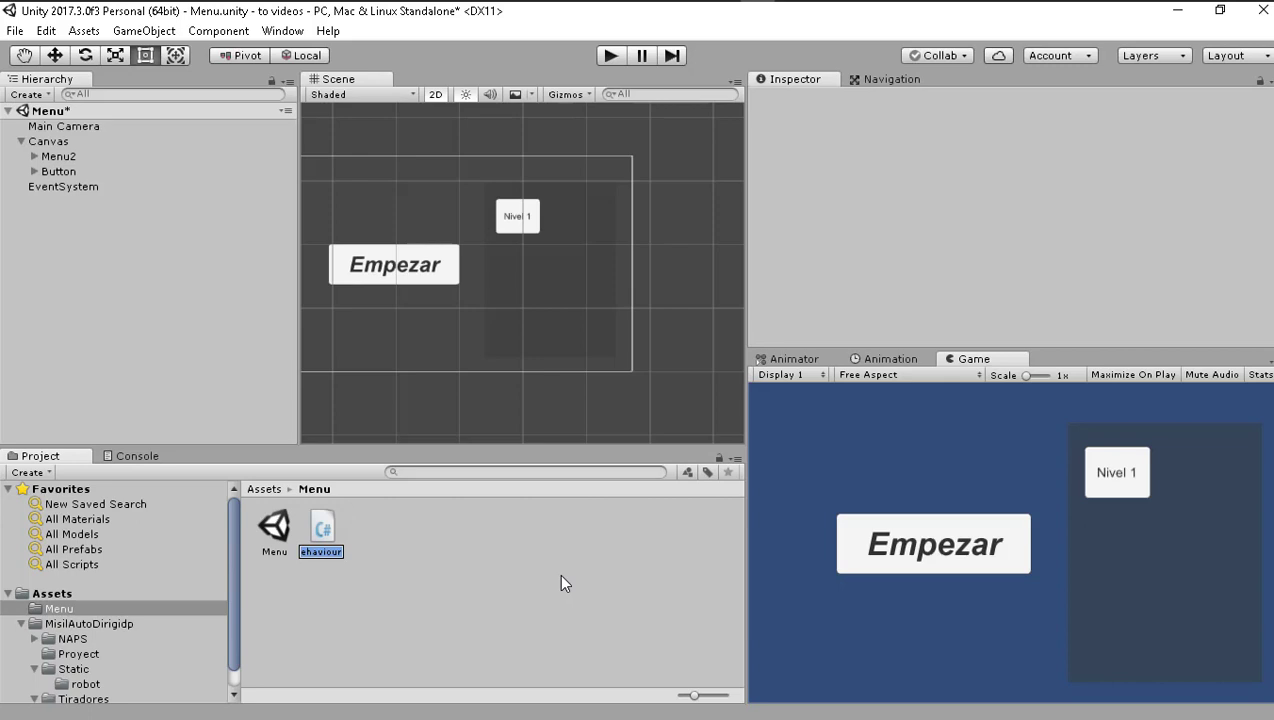
pyautogui.write('M')
pyautogui.write('enu')
pyautogui.press('Return')
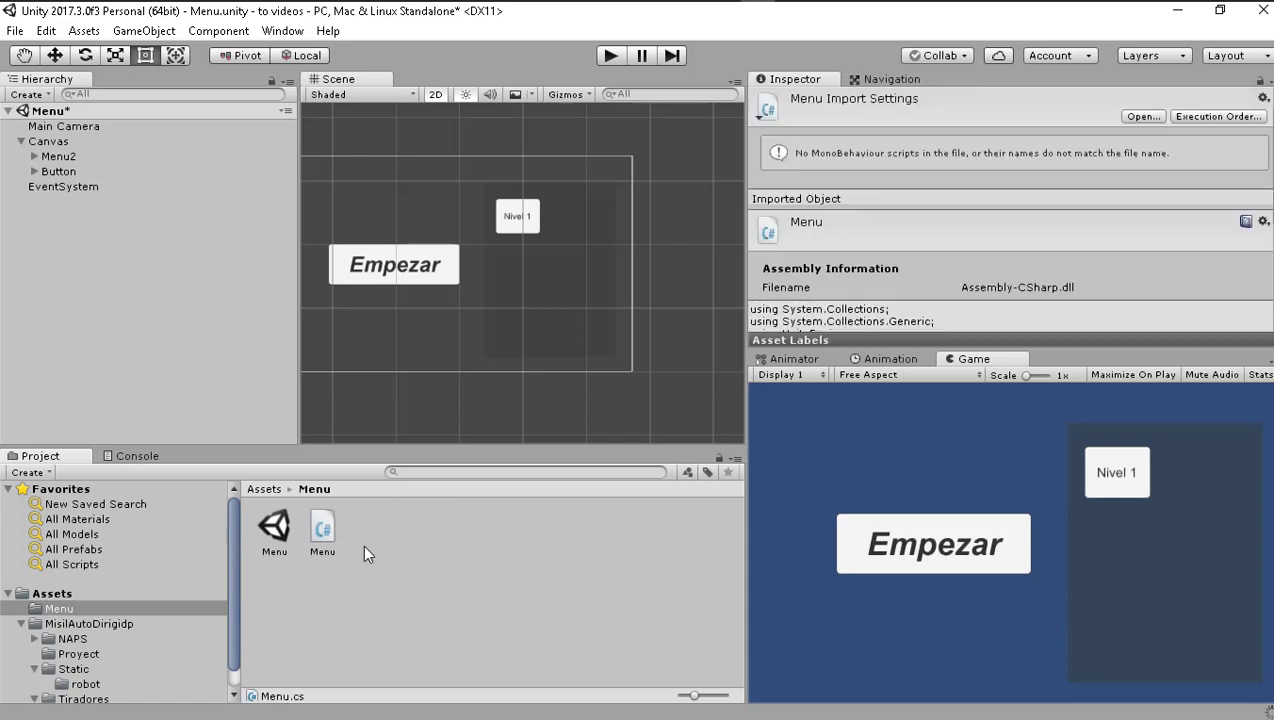
# - Attach the Menu script to the Canvas in the Hierarchy
pyautogui.moveTo(320, 540); pyautogui.dragTo(58, 141)
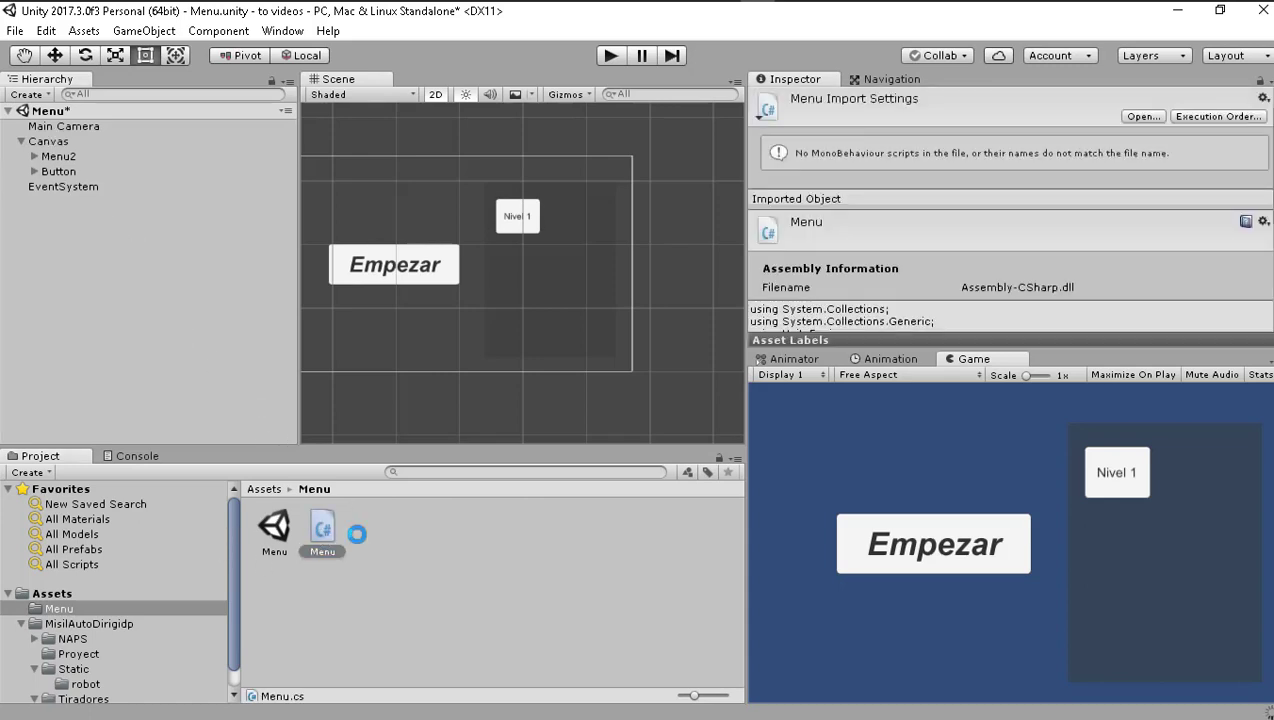
pyautogui.moveTo(58, 141)
pyautogui.mouseDown()
pyautogui.moveTo(366, 557)
pyautogui.moveTo(50, 145)
pyautogui.mouseUp()
pyautogui.click(64, 141)
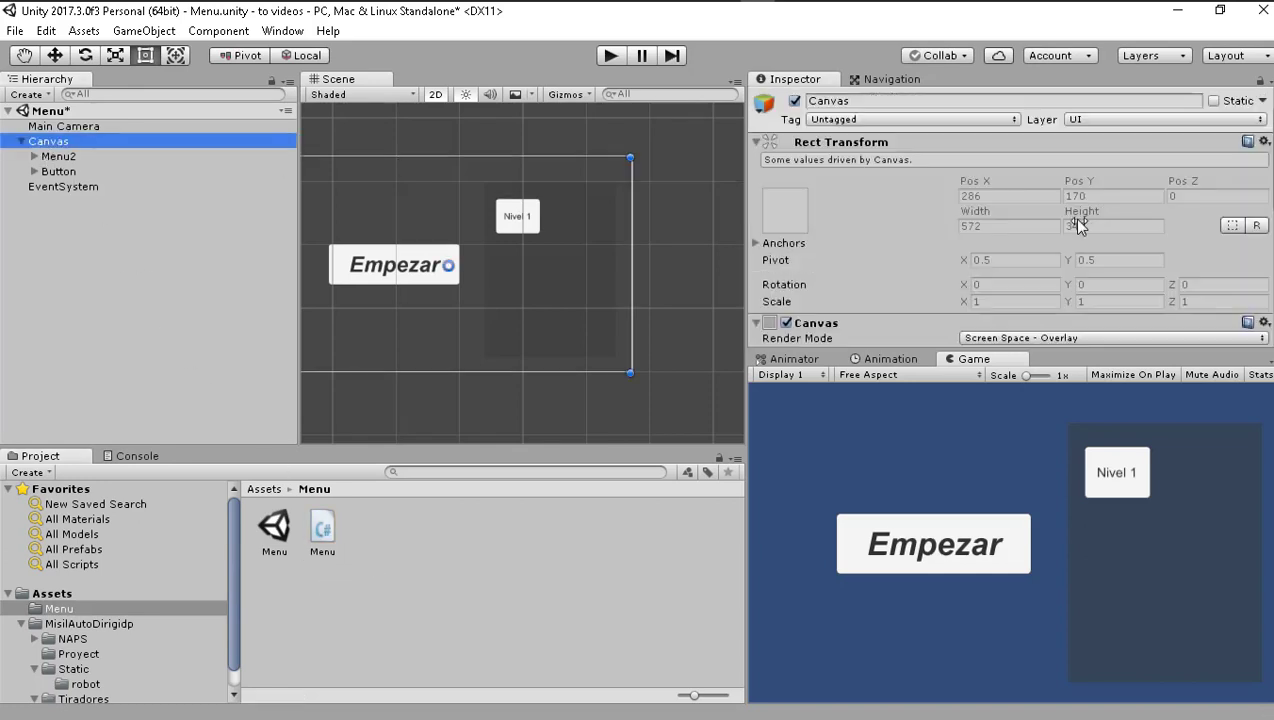
# - Locate the Menu script and Menu scene assets, dismissing the unsaved-scene prompt
pyautogui.scroll(-5, 1078, 225)
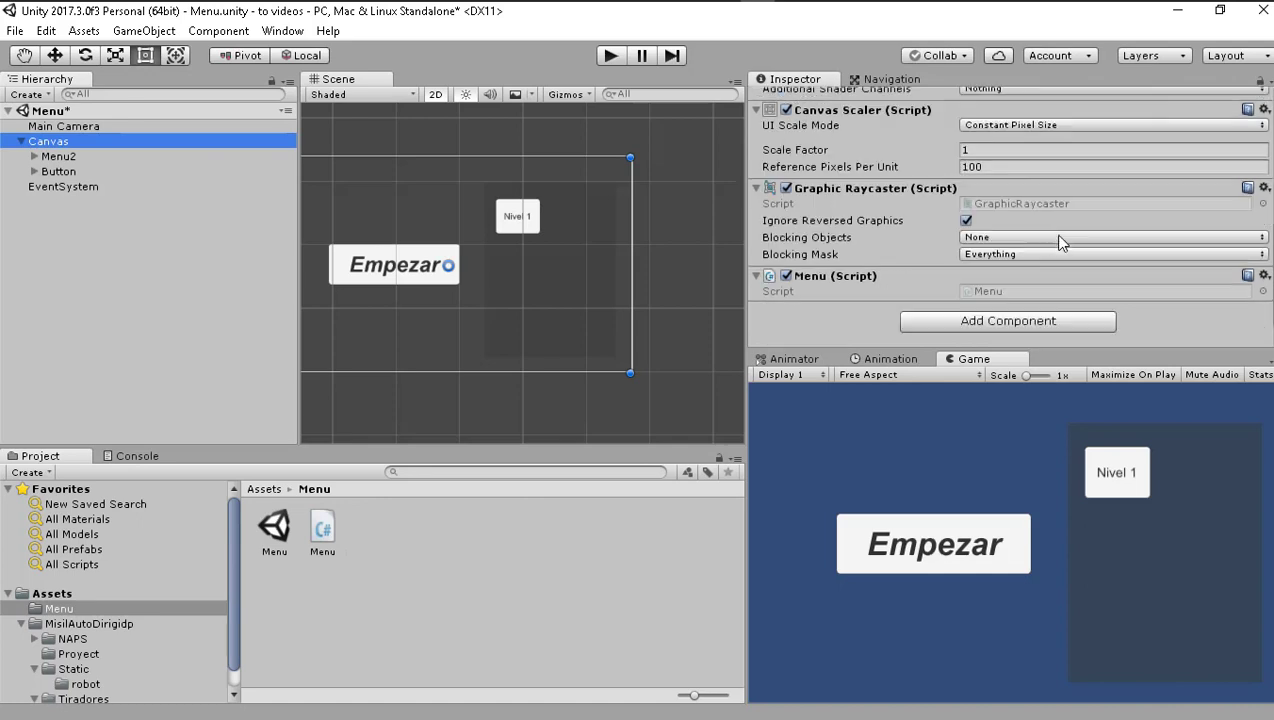
pyautogui.click(993, 291)
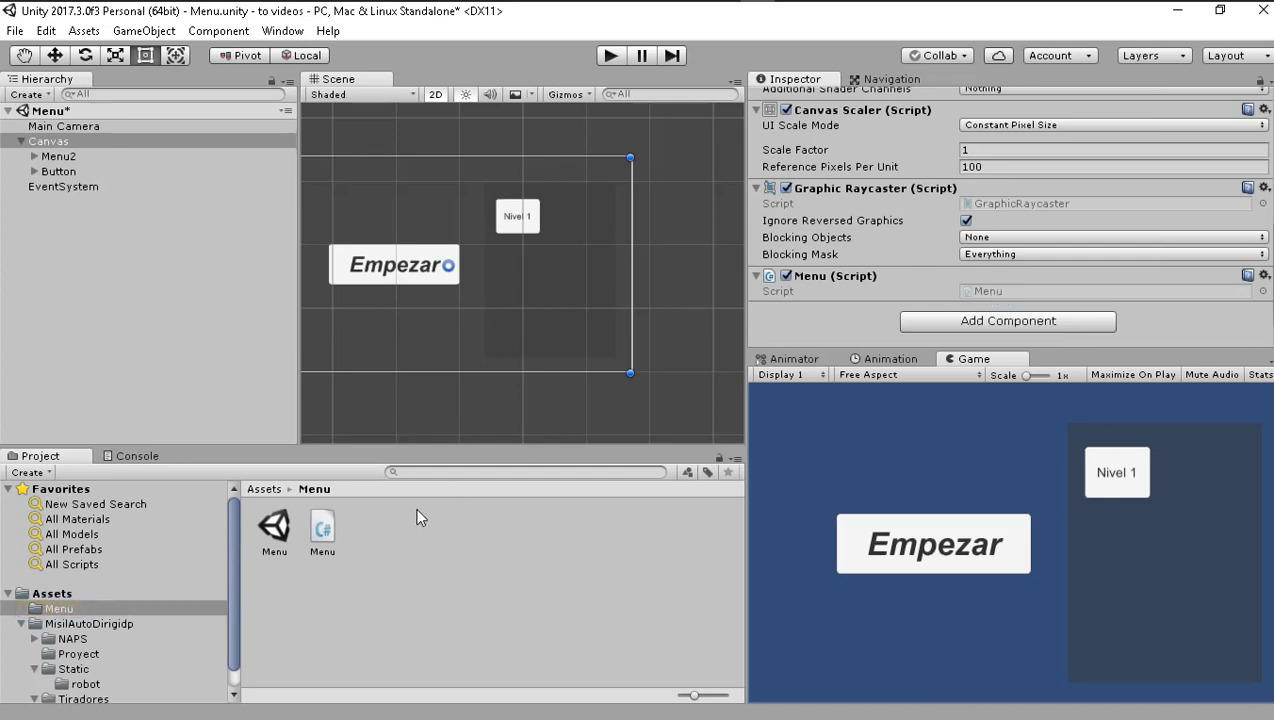
pyautogui.click(280, 527)
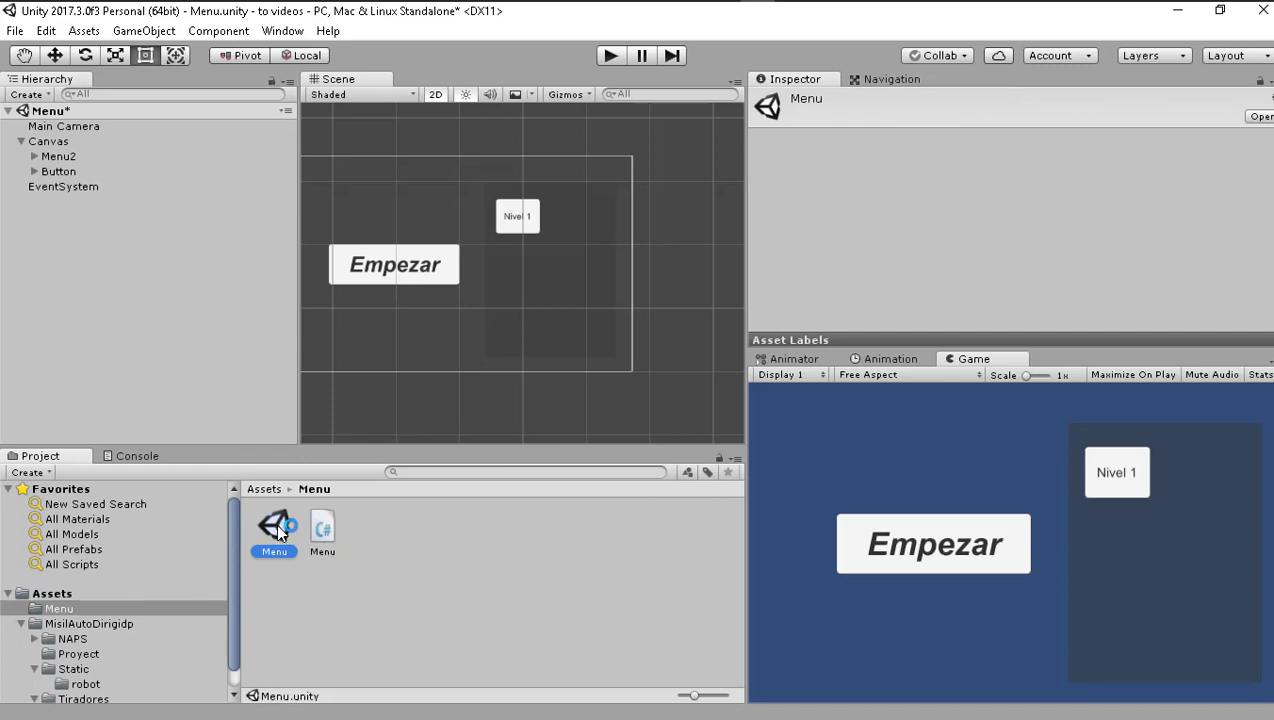
pyautogui.click(752, 408)
# - Add the open Menu/Menu scene to Build Settings at index 0
pyautogui.click(14, 31)
pyautogui.click(62, 213)
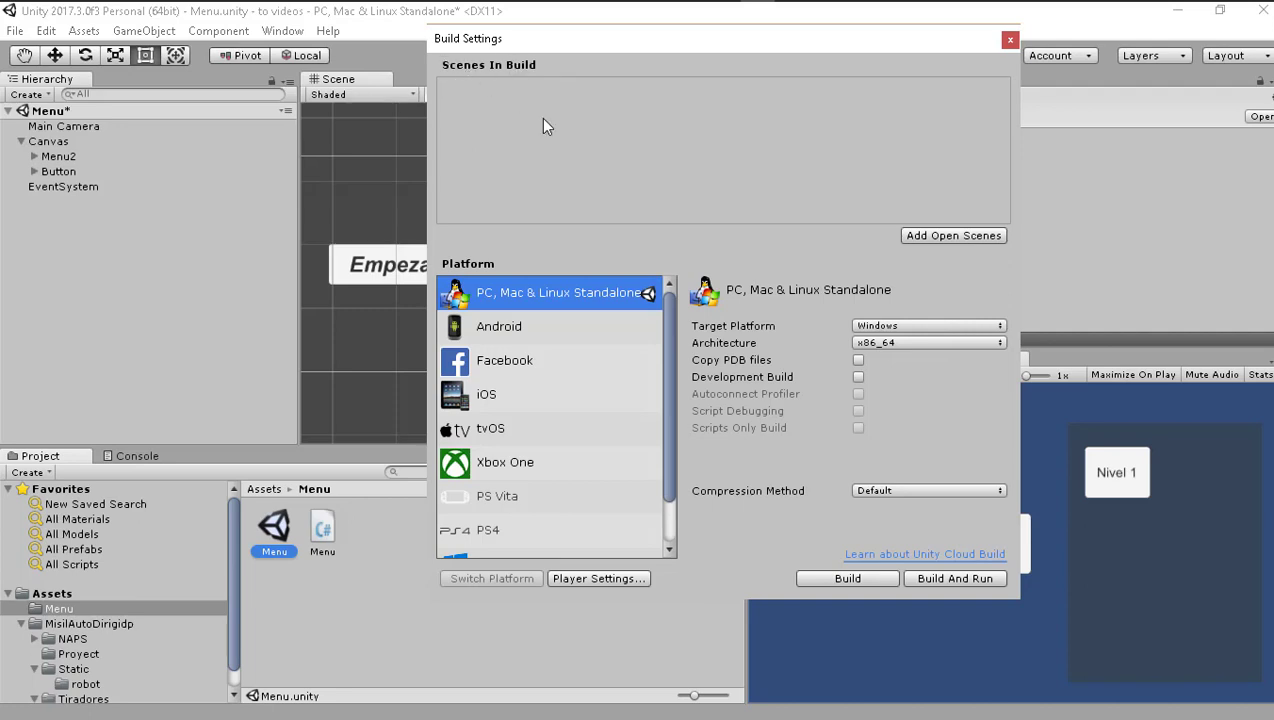
pyautogui.click(954, 237)
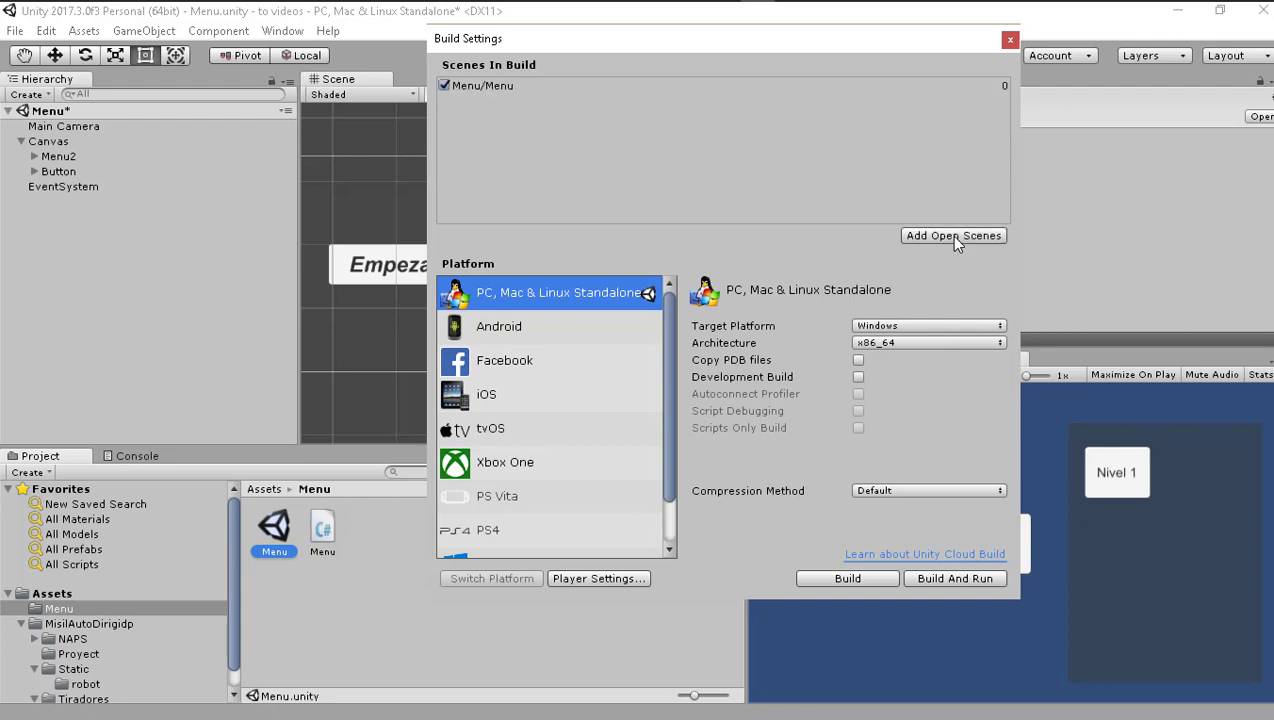
pyautogui.click(1010, 42)
# - Browse the project's asset folders back to the top-level Assets folder
pyautogui.click(62, 623)
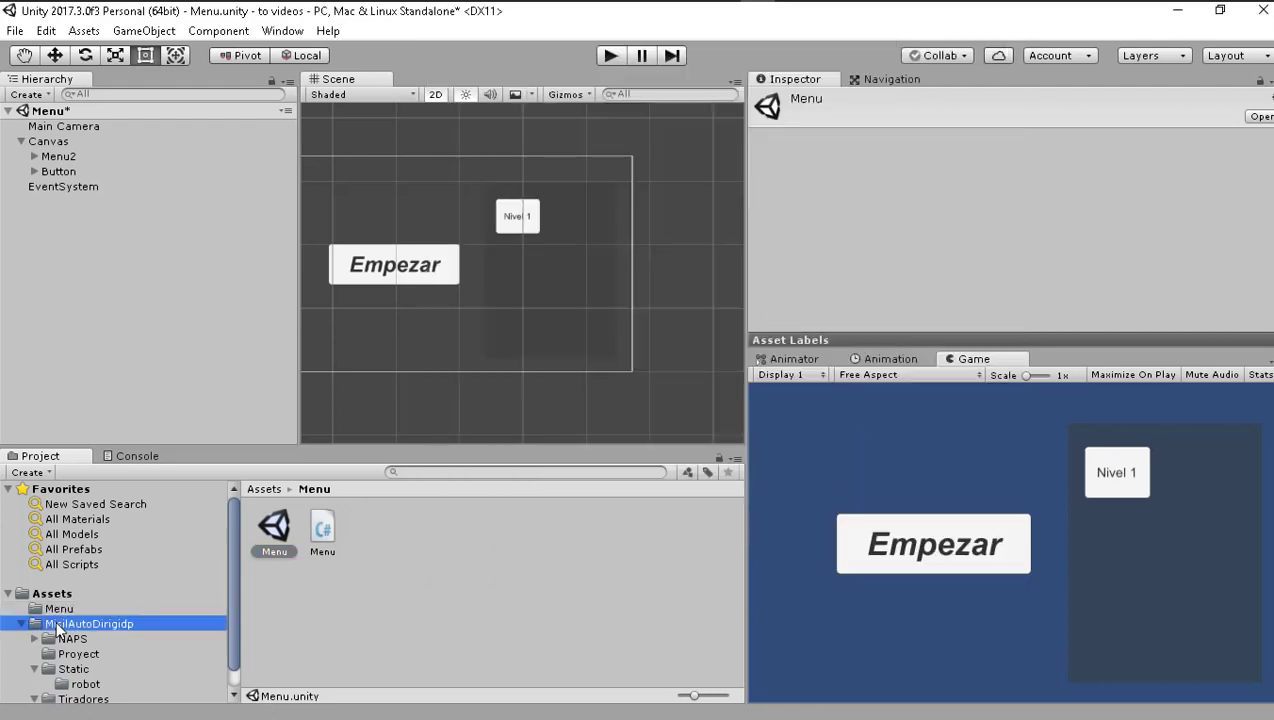
pyautogui.click(66, 639)
pyautogui.click(70, 653)
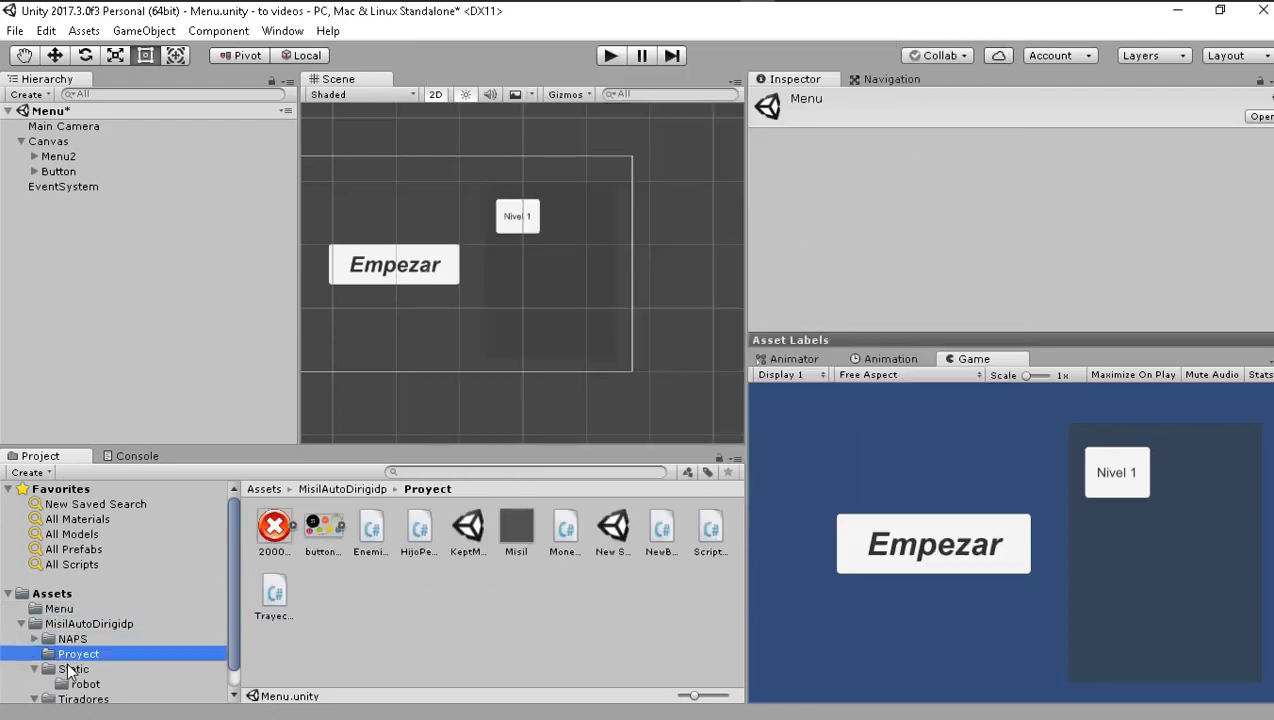
pyautogui.click(74, 669)
pyautogui.click(52, 593)
pyautogui.hotkey('alt', 'Tab')
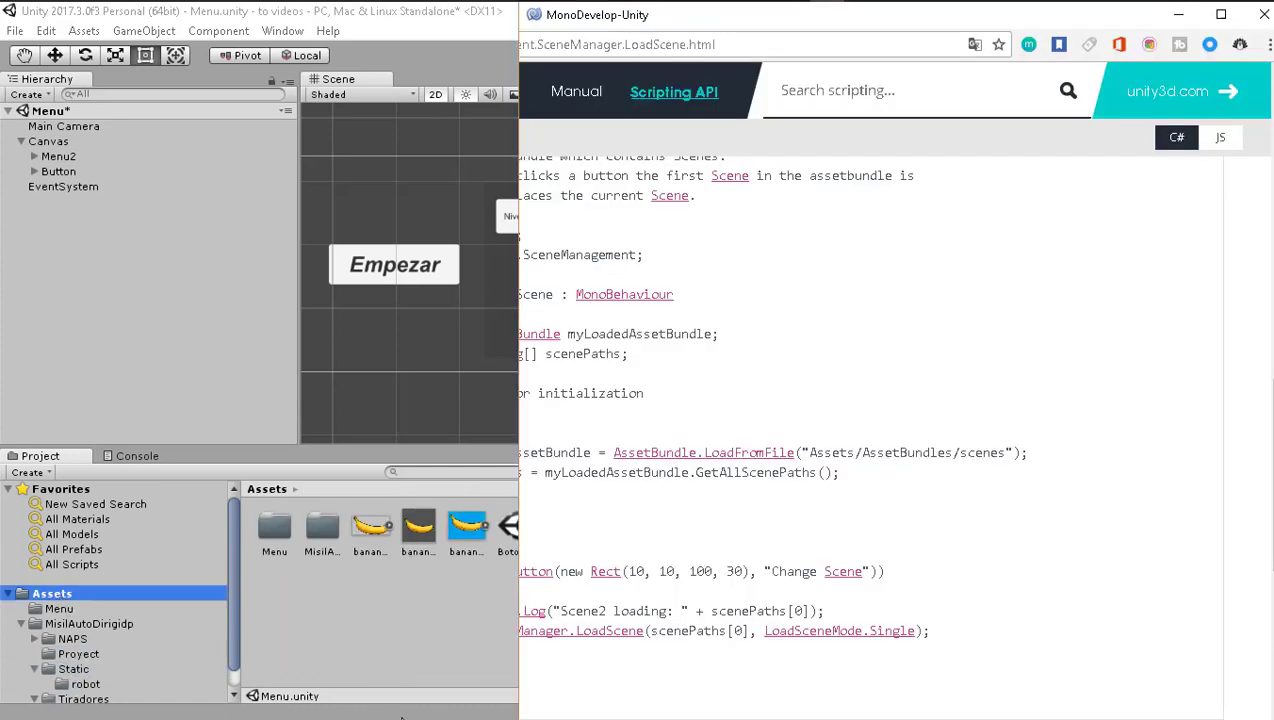
pyautogui.click(443, 583)
# - Open the Misiones scene, saving Menu, and add it to the build list at index 1
pyautogui.click(612, 527)
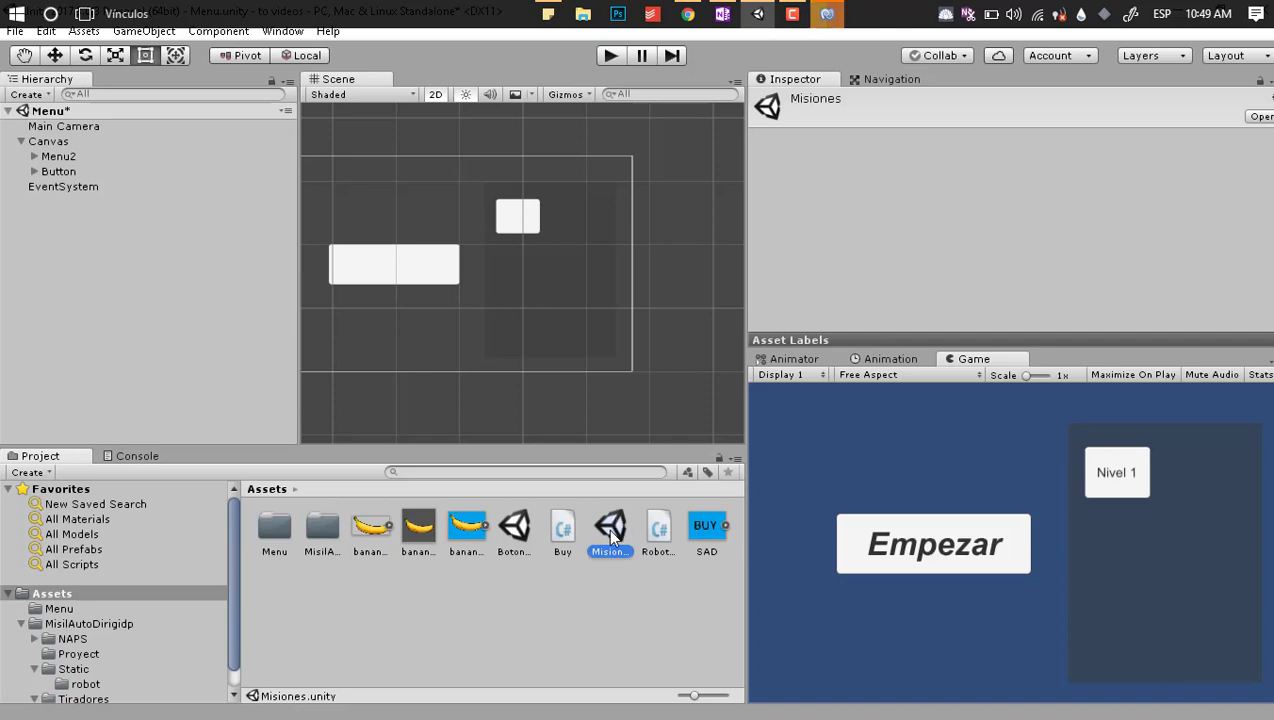
pyautogui.doubleClick(610, 530)
pyautogui.click(618, 413)
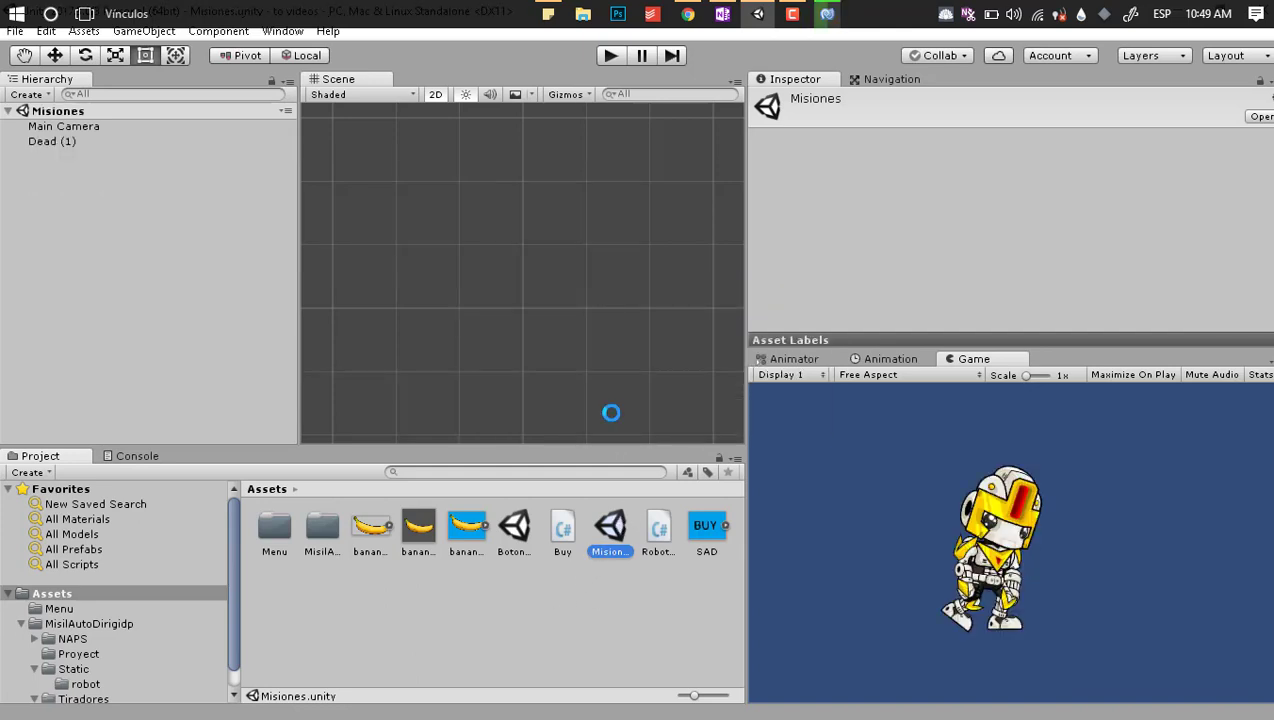
pyautogui.click(15, 37)
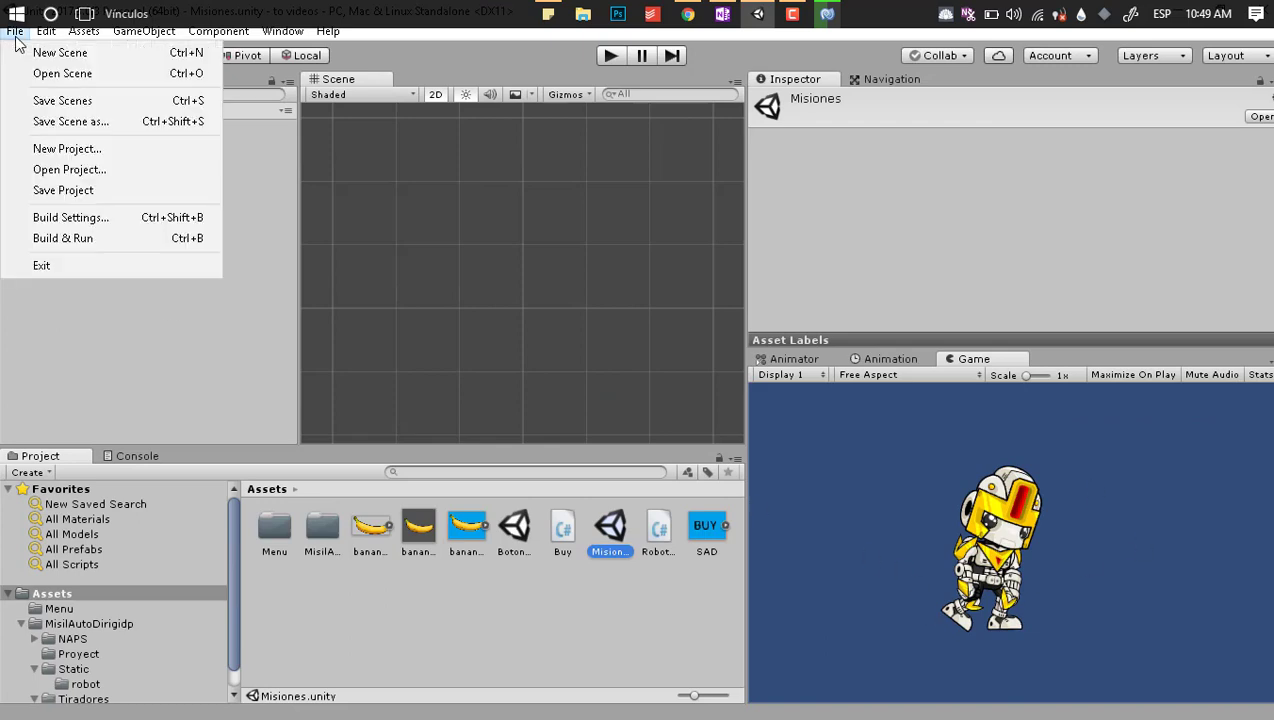
pyautogui.click(62, 220)
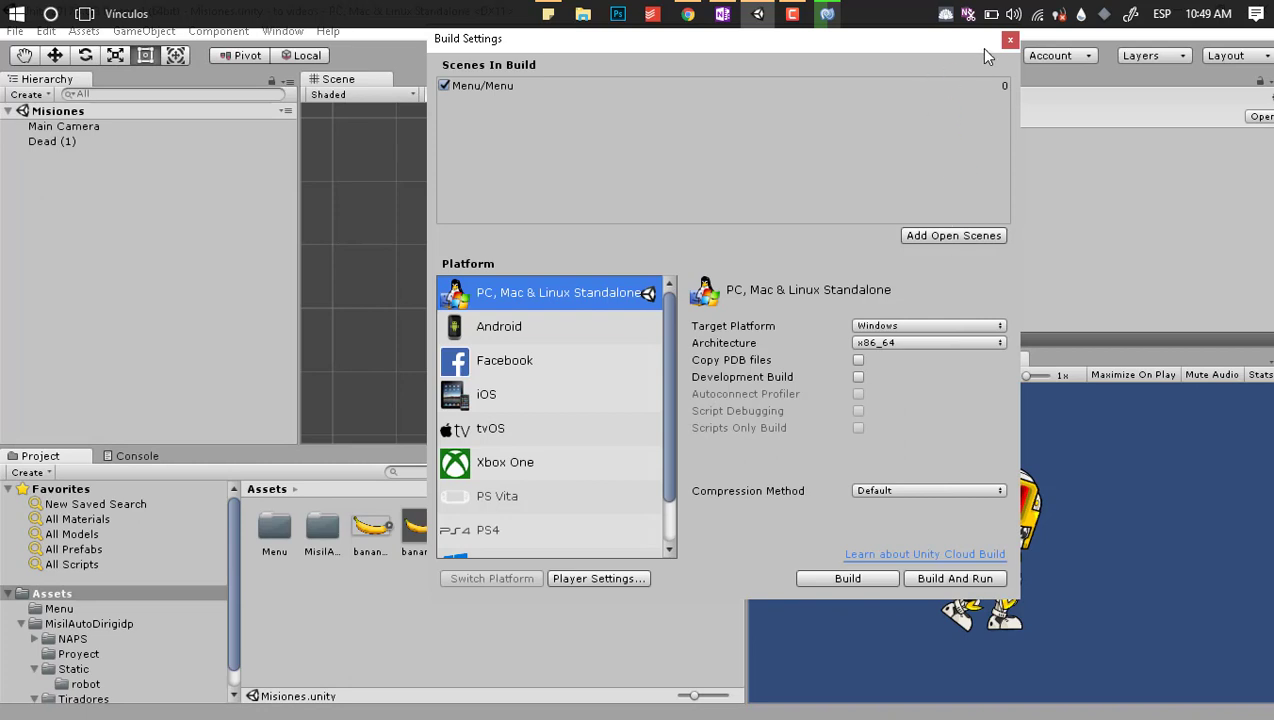
pyautogui.click(943, 237)
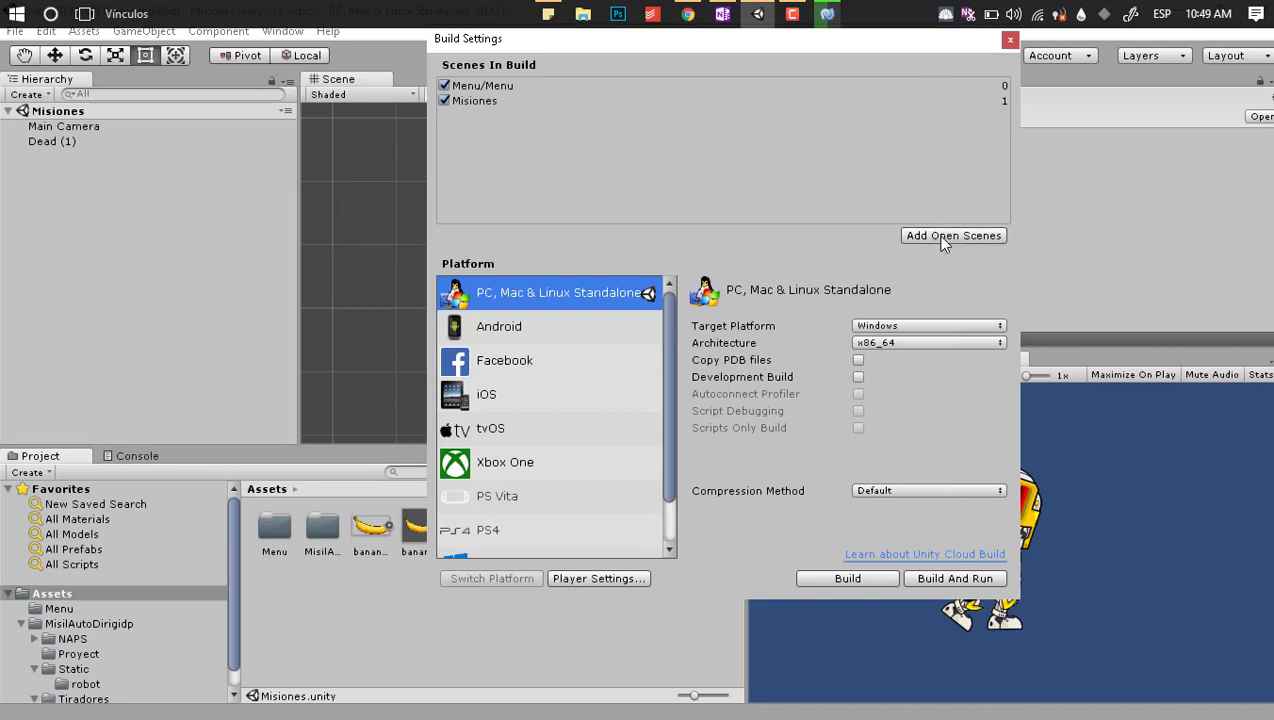
pyautogui.click(1010, 39)
# - Briefly check the code editor, then reselect and deselect the Misiones scene asset
pyautogui.click(128, 205)
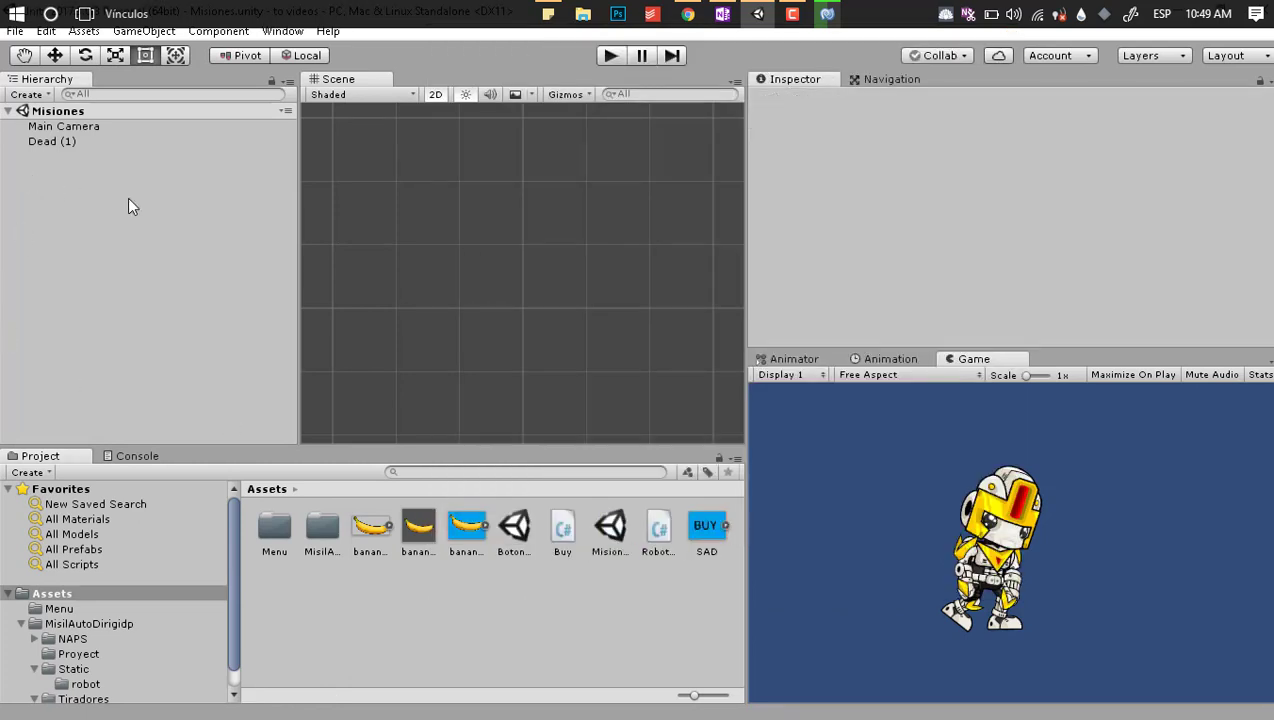
pyautogui.moveTo(822, 12)
pyautogui.click(840, 104)
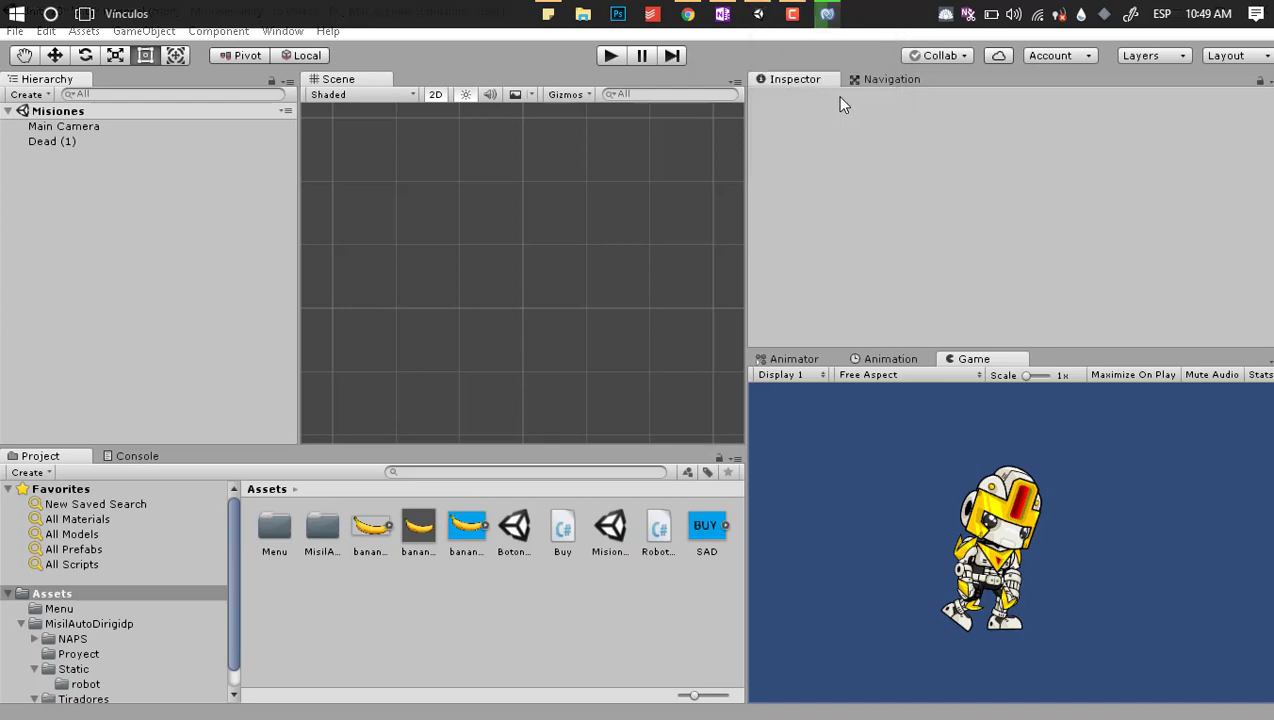
pyautogui.click(229, 175)
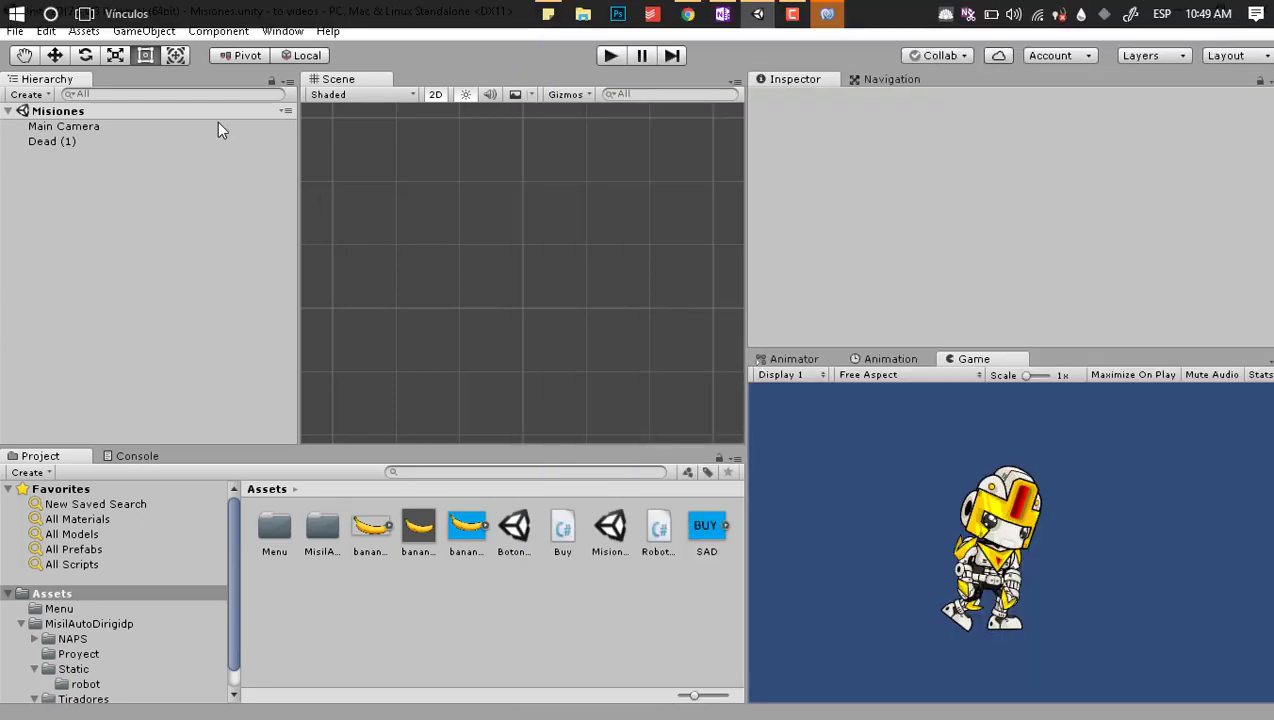
pyautogui.click(606, 530)
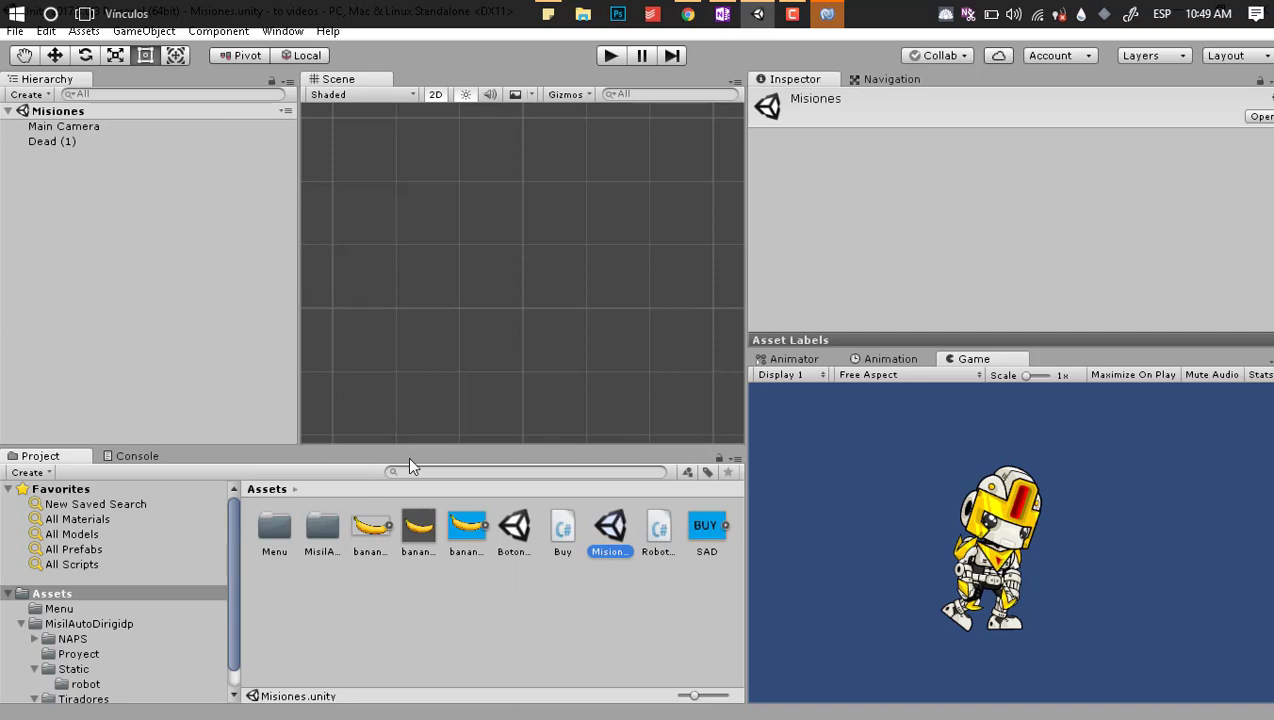
pyautogui.click(428, 650)
# - Bring MonoDevelop with Menu.cs forward, maximize it and dismiss the line-endings notice
pyautogui.hotkey('alt', 'Tab')
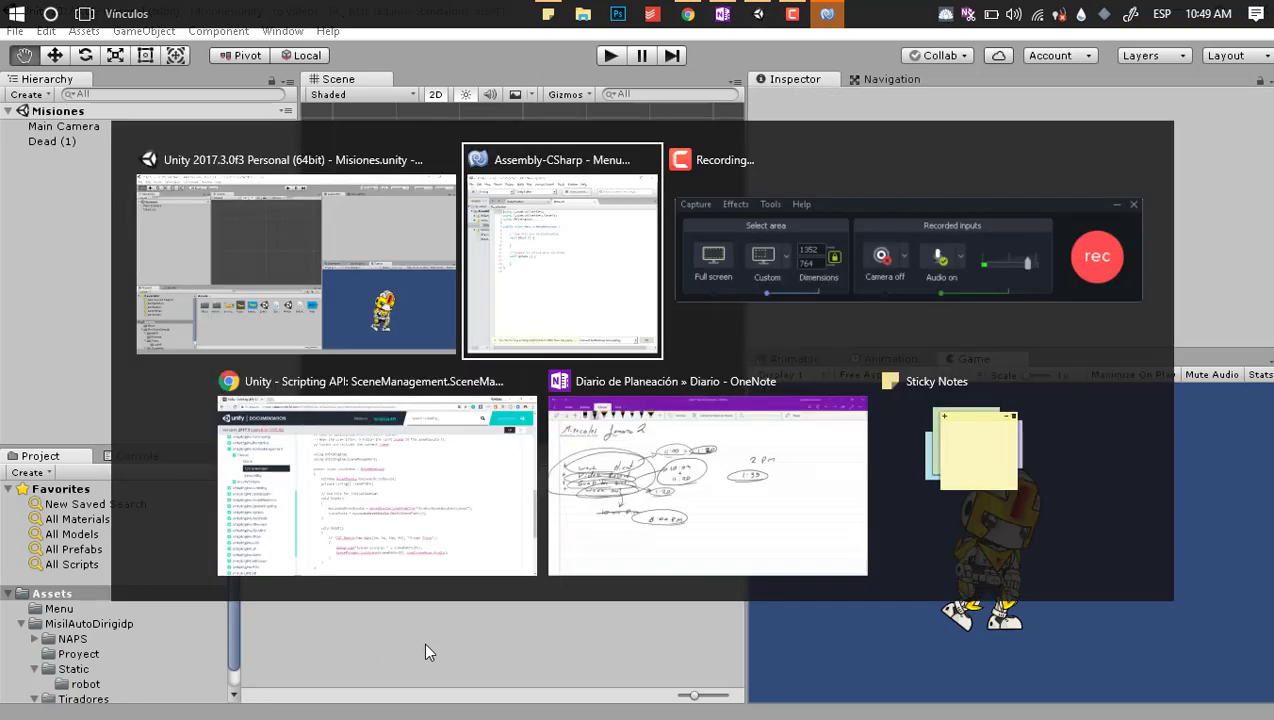
pyautogui.click(532, 287)
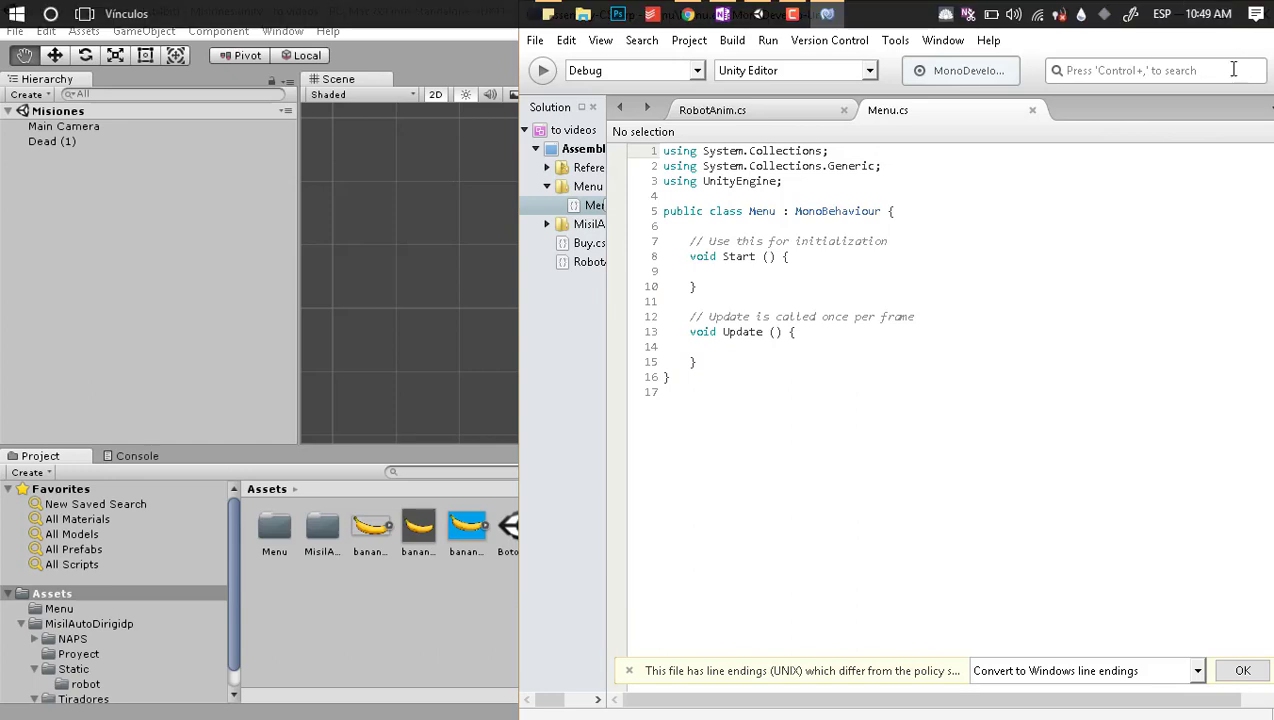
pyautogui.click(1226, 14)
pyautogui.click(1030, 688)
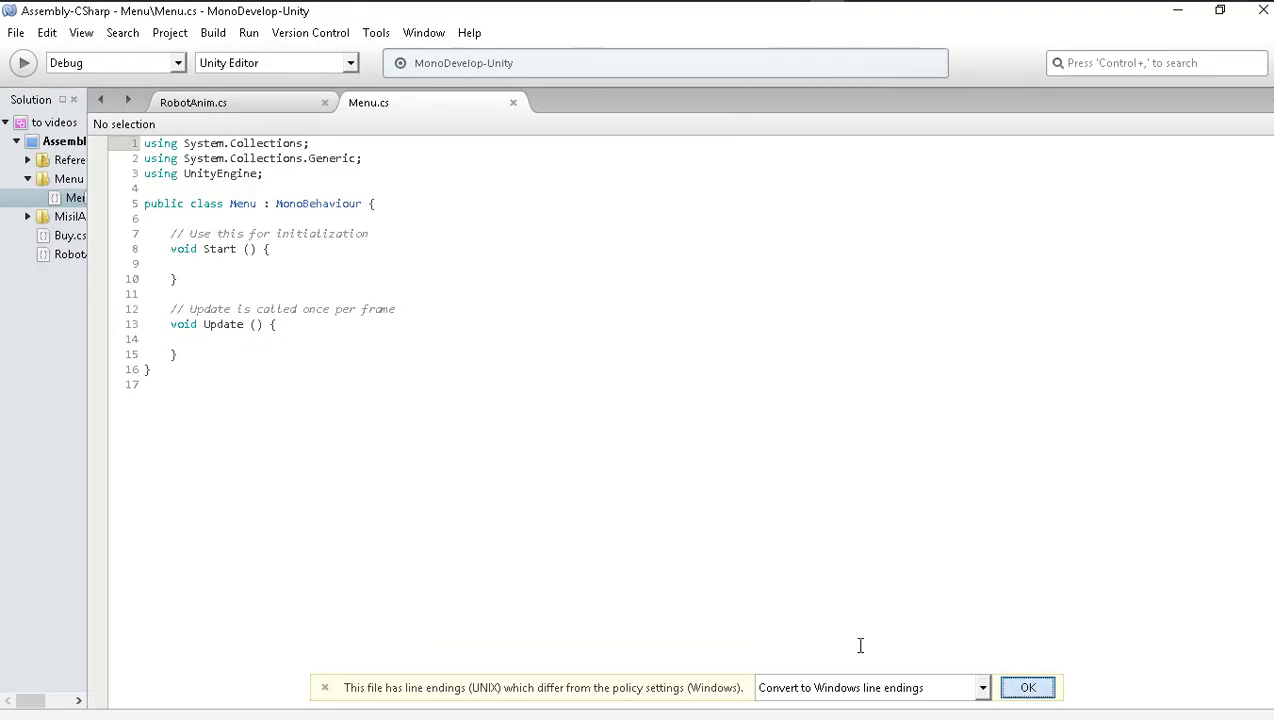
# - Put the Menu class's opening brace on its own line and open a line in the class body
pyautogui.click(376, 204)
pyautogui.press('Left')
pyautogui.press('Return')
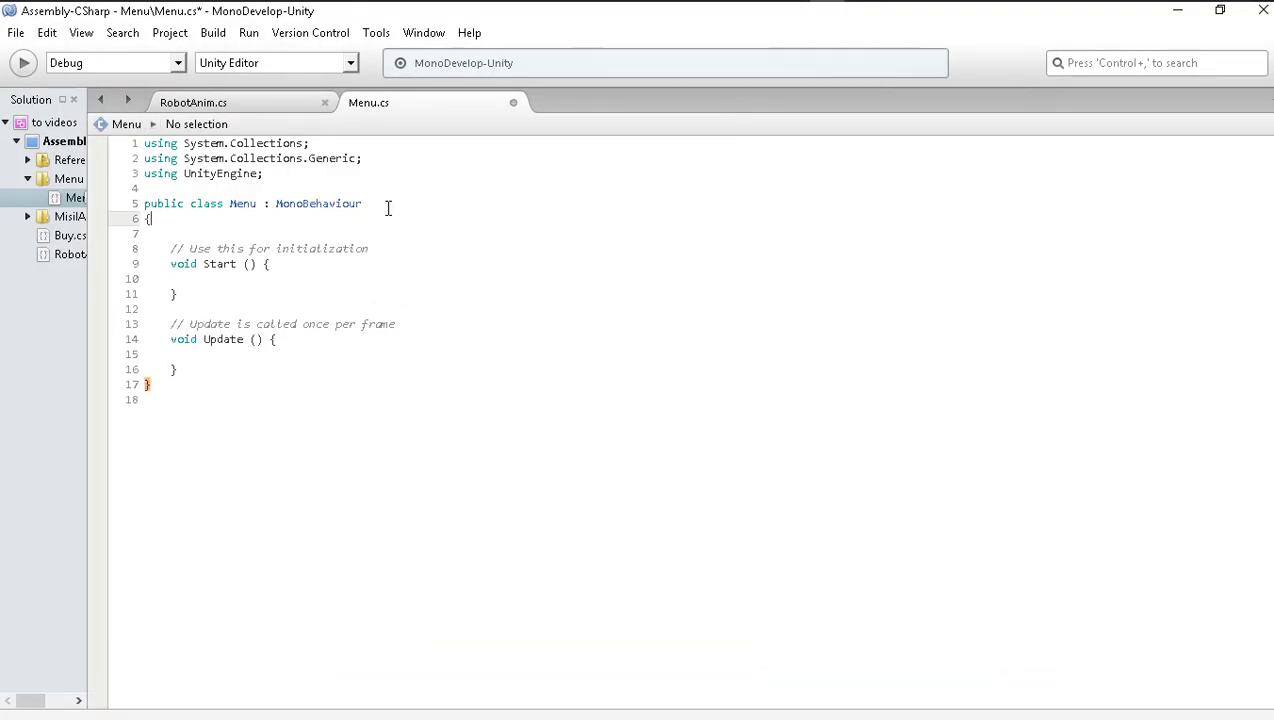
pyautogui.press('Down')
pyautogui.press('Down')
pyautogui.press('Down')
pyautogui.press('Down')
pyautogui.press('Down')
pyautogui.press('Up')
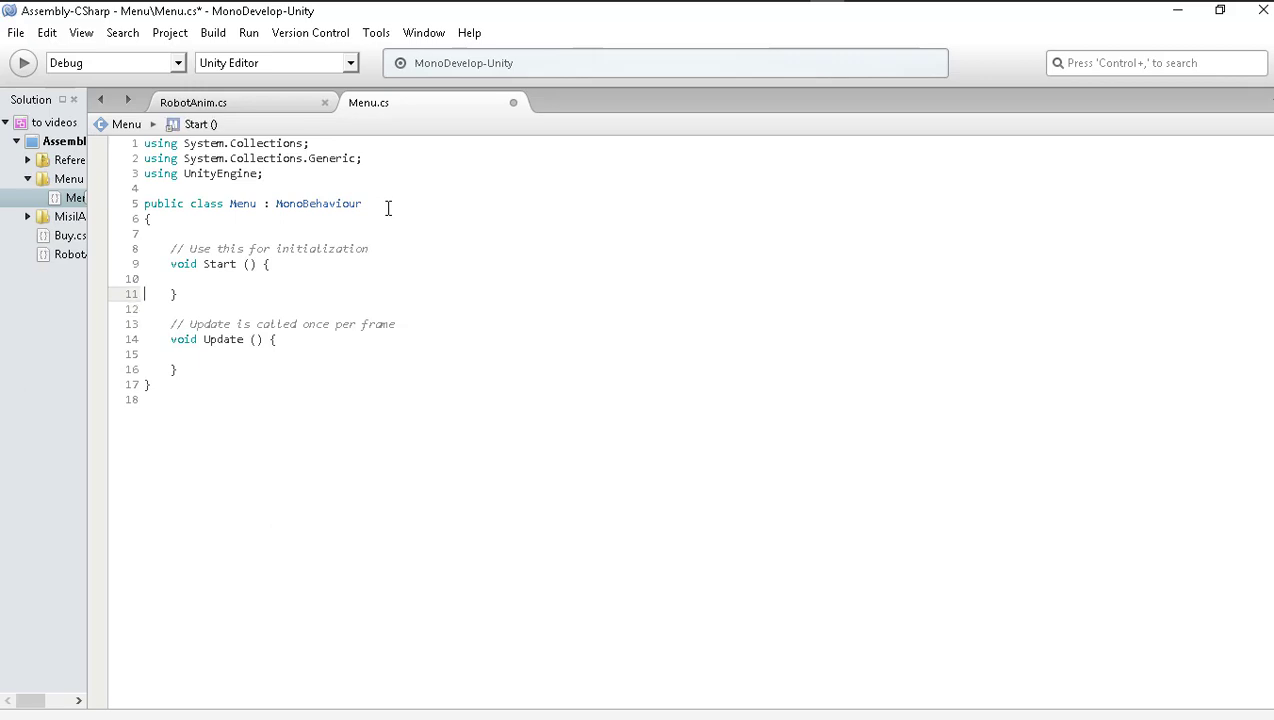
pyautogui.press('Up')
pyautogui.press('Up')
pyautogui.press('Up')
pyautogui.press('Up')
pyautogui.press('Up')
pyautogui.press('Down')
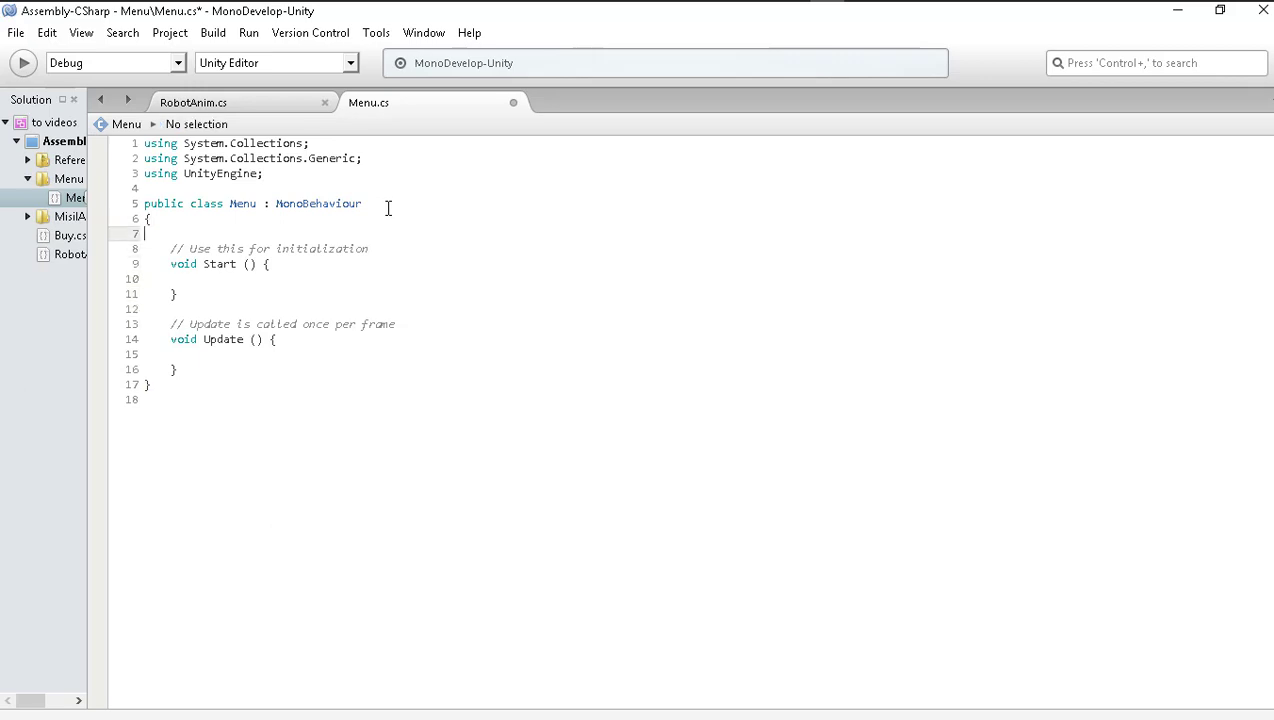
pyautogui.press('Up')
pyautogui.press('Right')
pyautogui.press('Return')
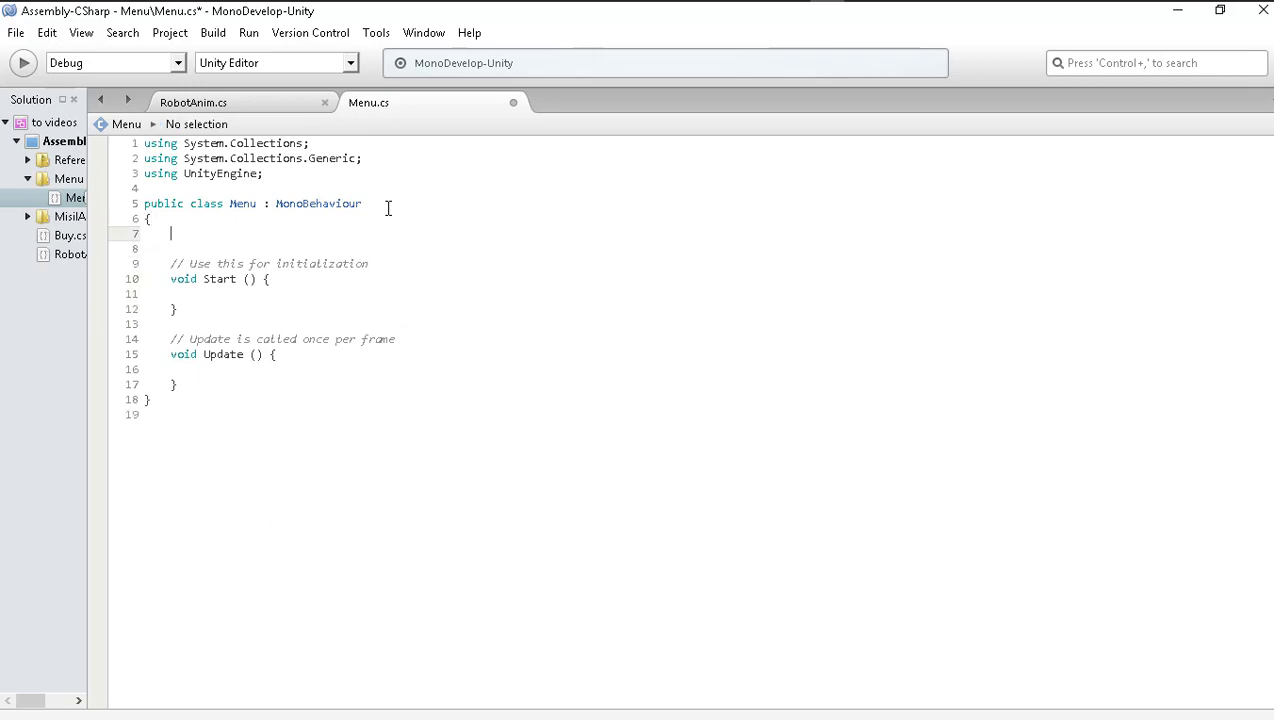
# - Declare the field 'public GameObject Panel;' with autocomplete
pyautogui.write('pu')
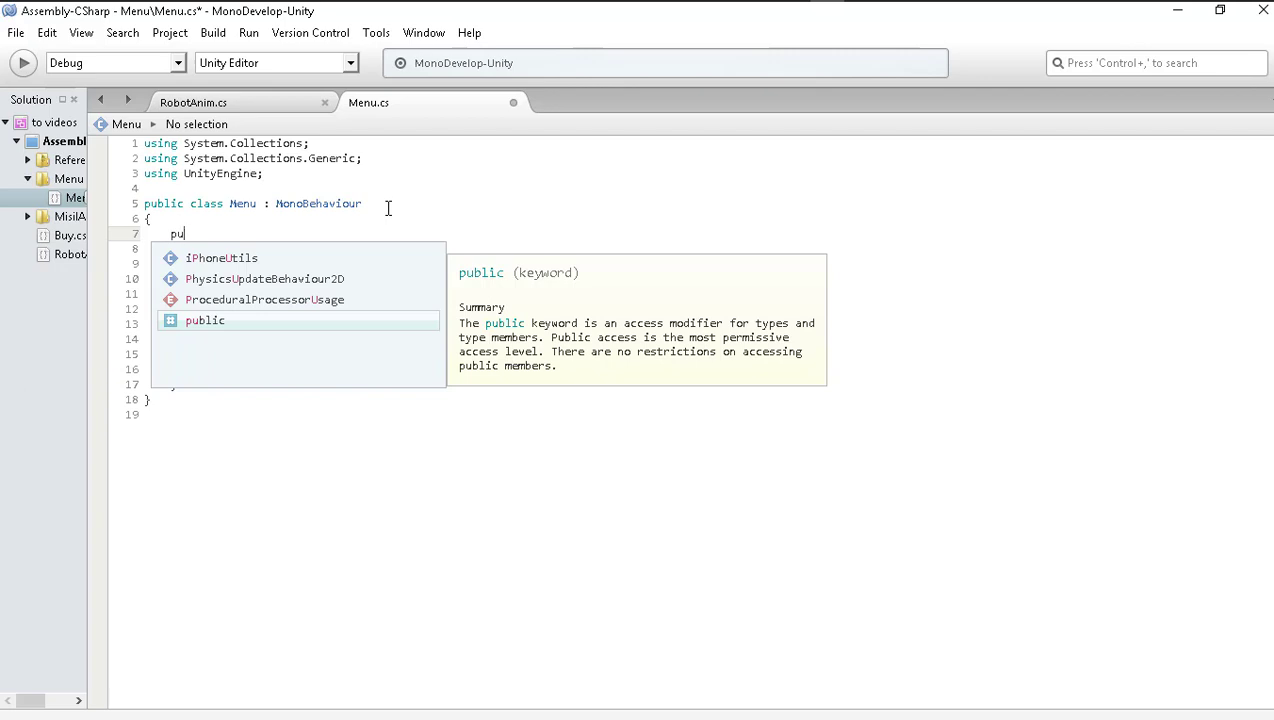
pyautogui.press('Return')
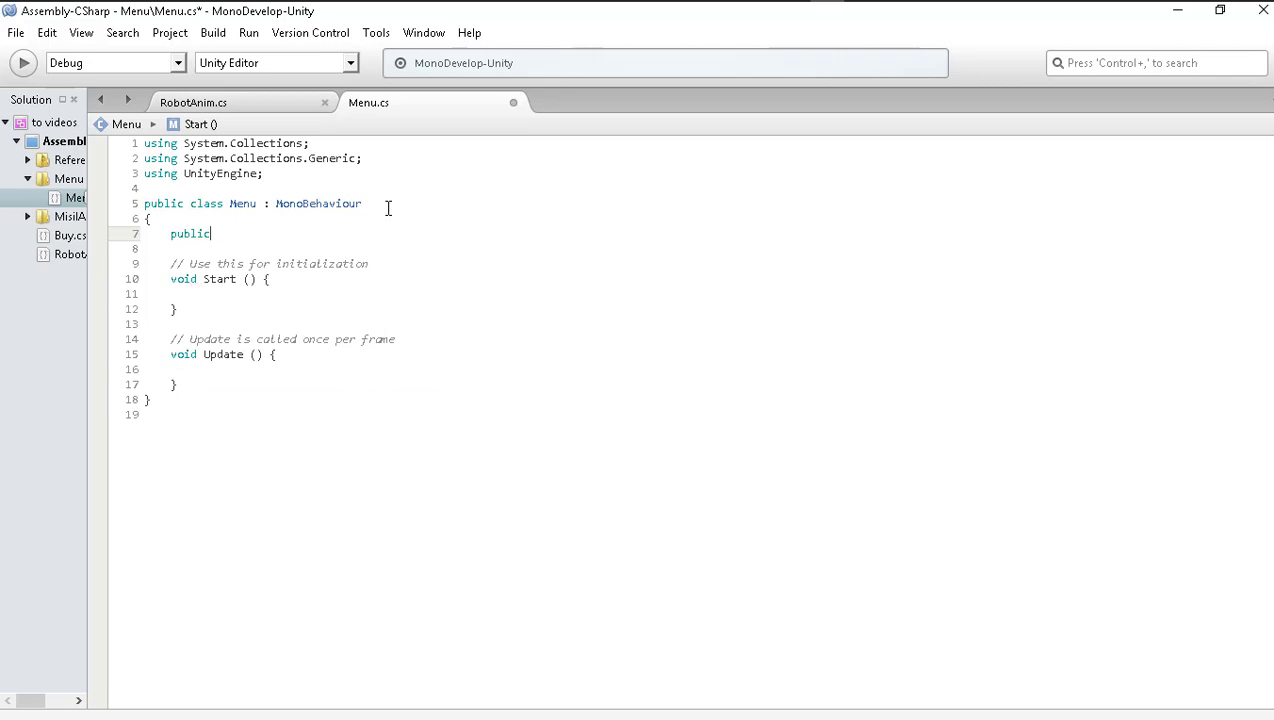
pyautogui.write(' Gam')
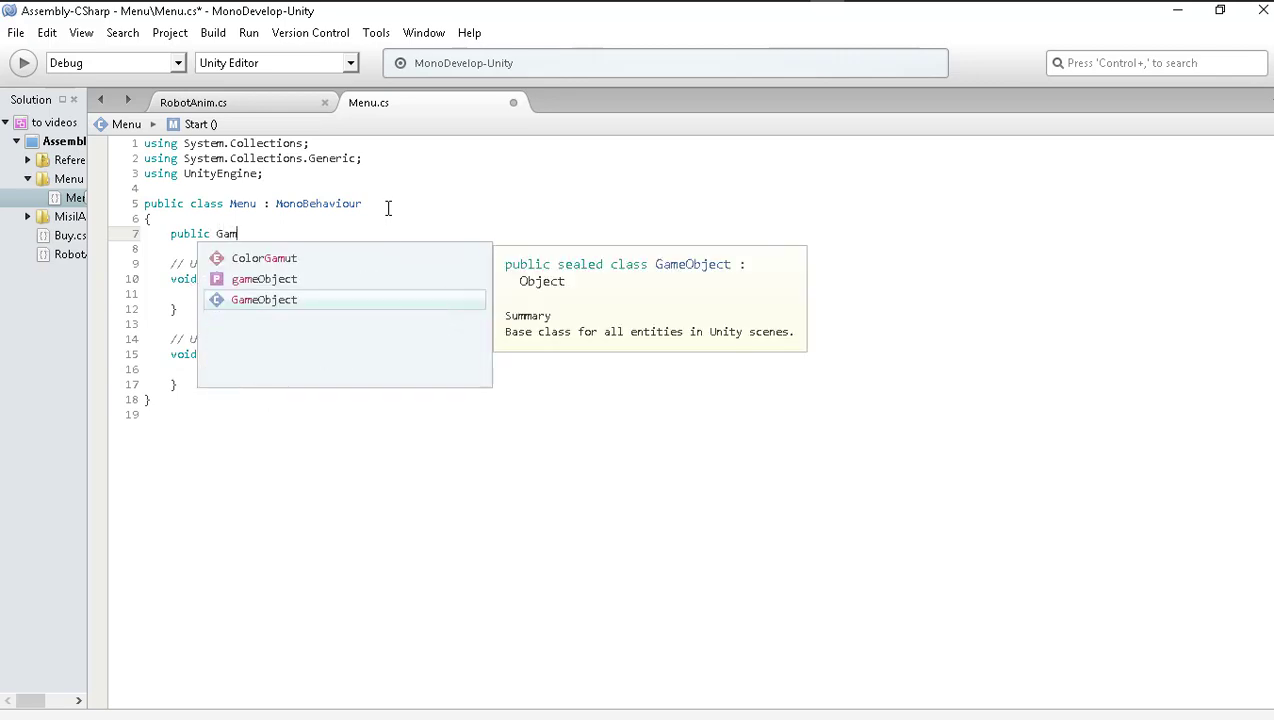
pyautogui.press('Return')
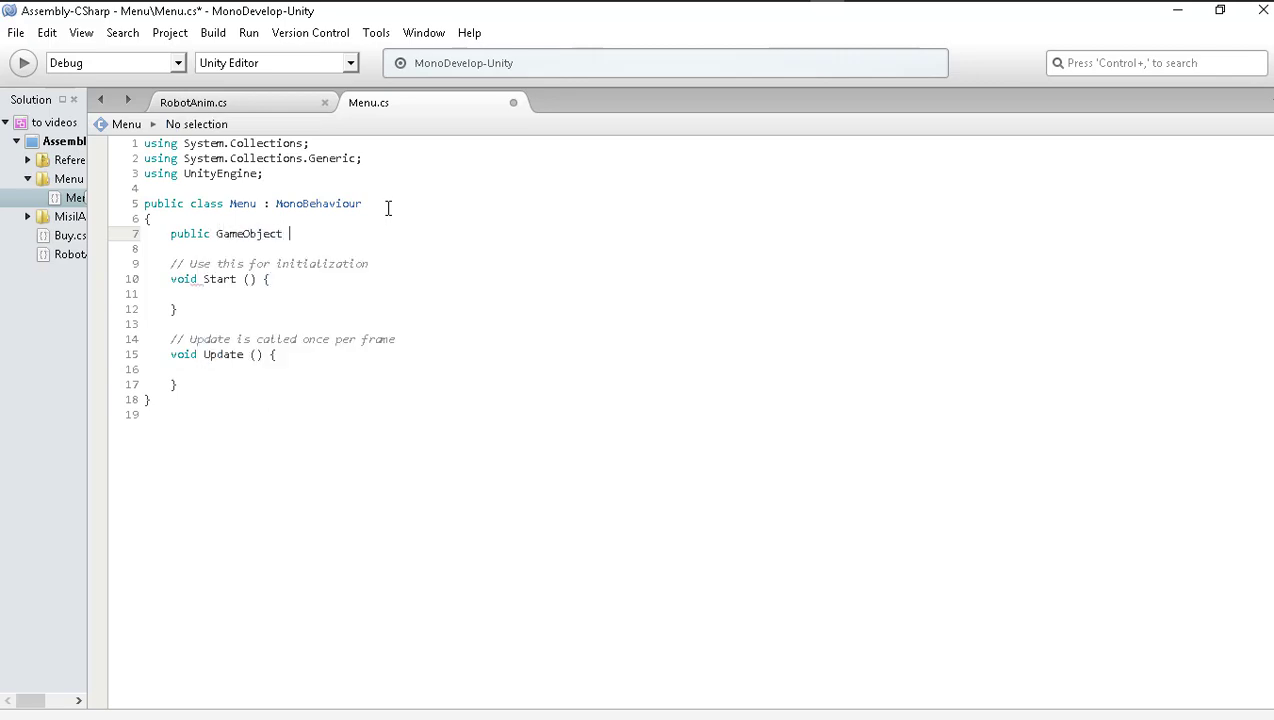
pyautogui.write('Panel')
pyautogui.write(';')
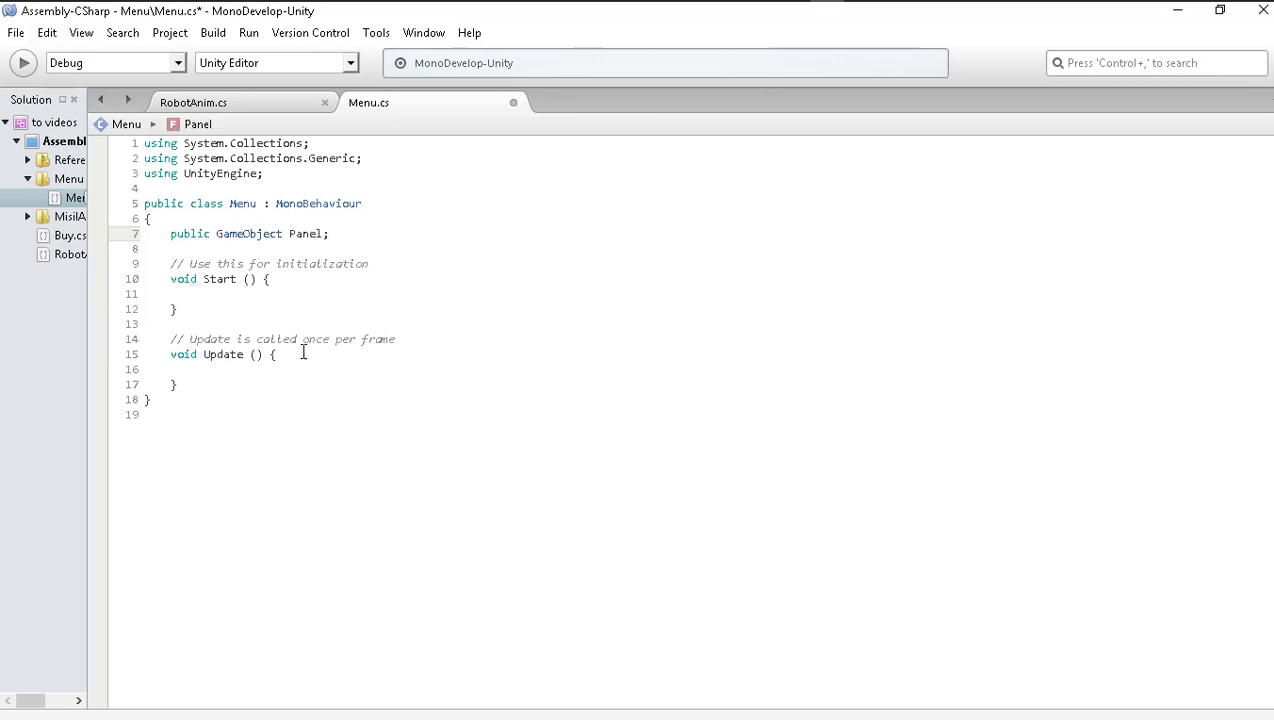
# - Add an empty 'public void AbrirPanel()' method with braces below the Update method
pyautogui.click(302, 354)
pyautogui.click(210, 374)
pyautogui.press('Down')
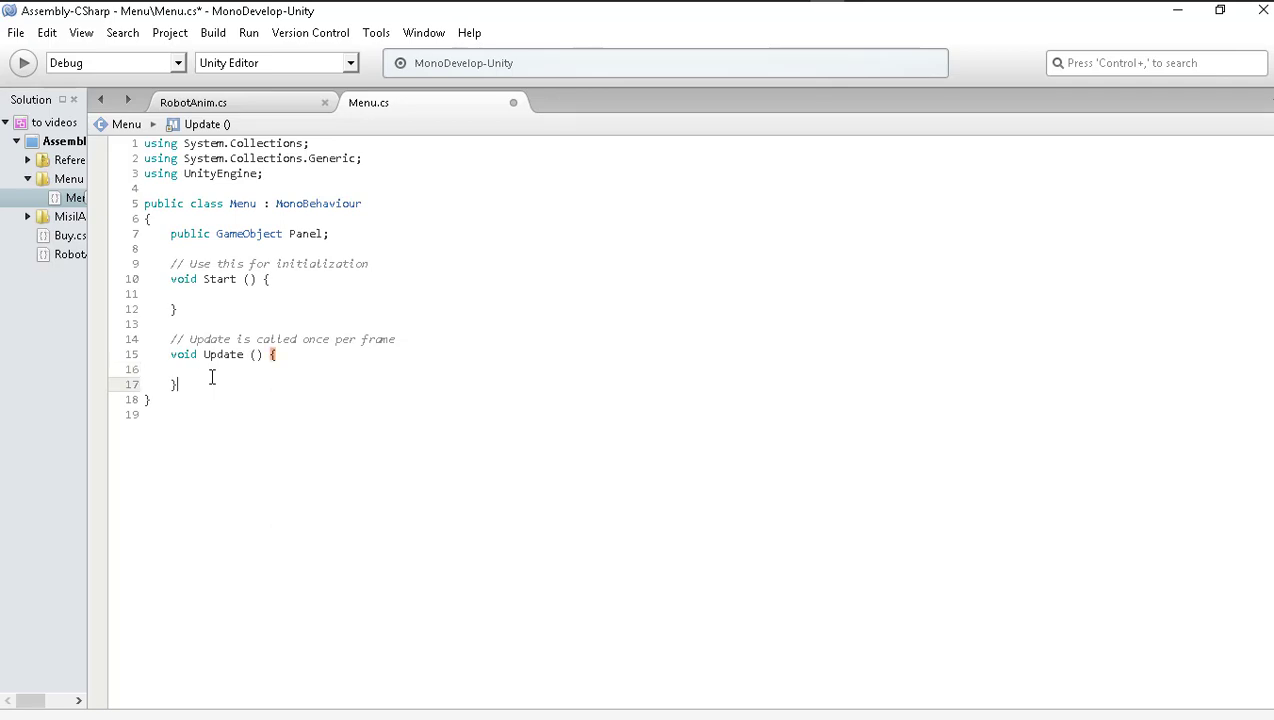
pyautogui.press('Return')
pyautogui.press('Return')
pyautogui.press('Return')
pyautogui.write('p')
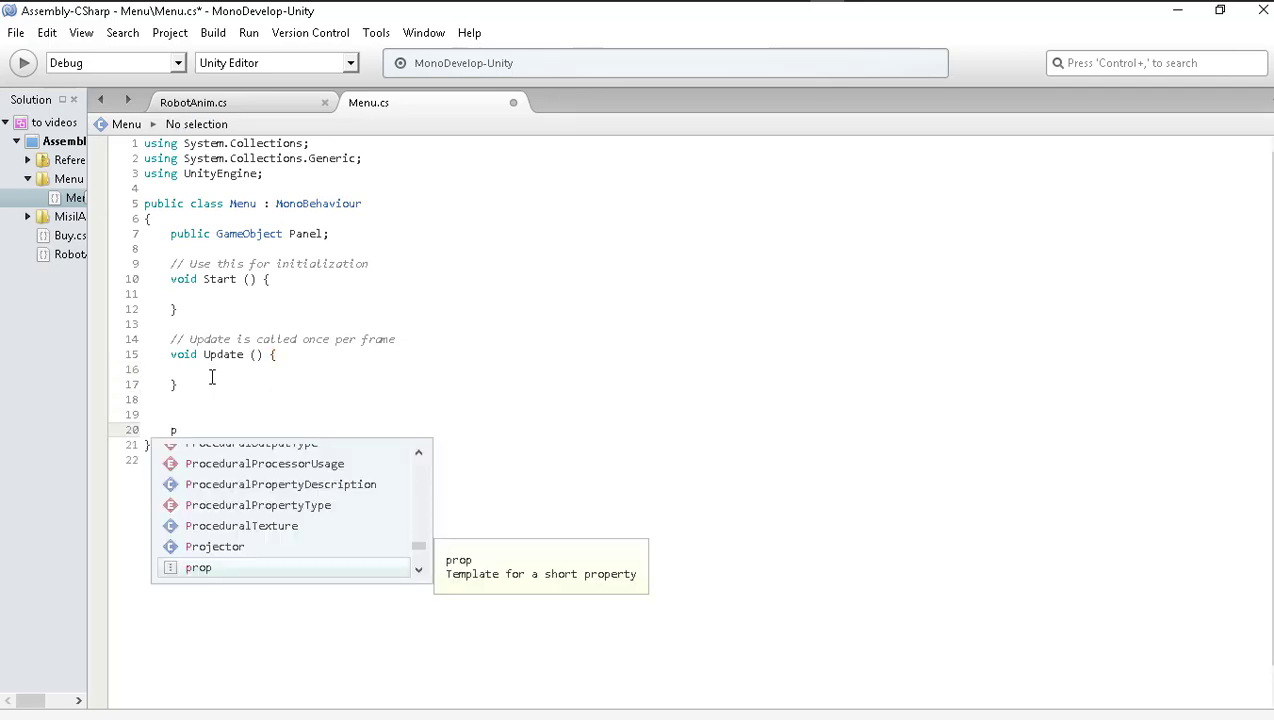
pyautogui.write('u')
pyautogui.press('Tab')
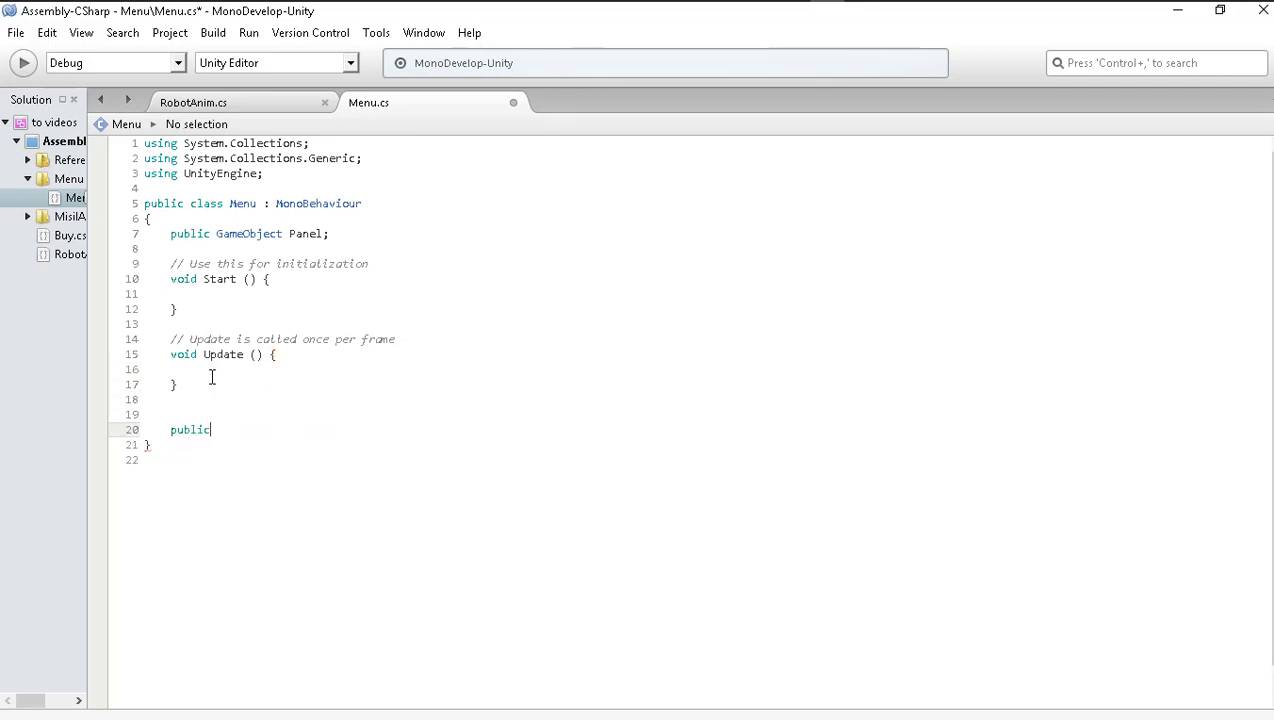
pyautogui.write('voi')
pyautogui.press('BackSpace')
pyautogui.press('BackSpace')
pyautogui.write('v')
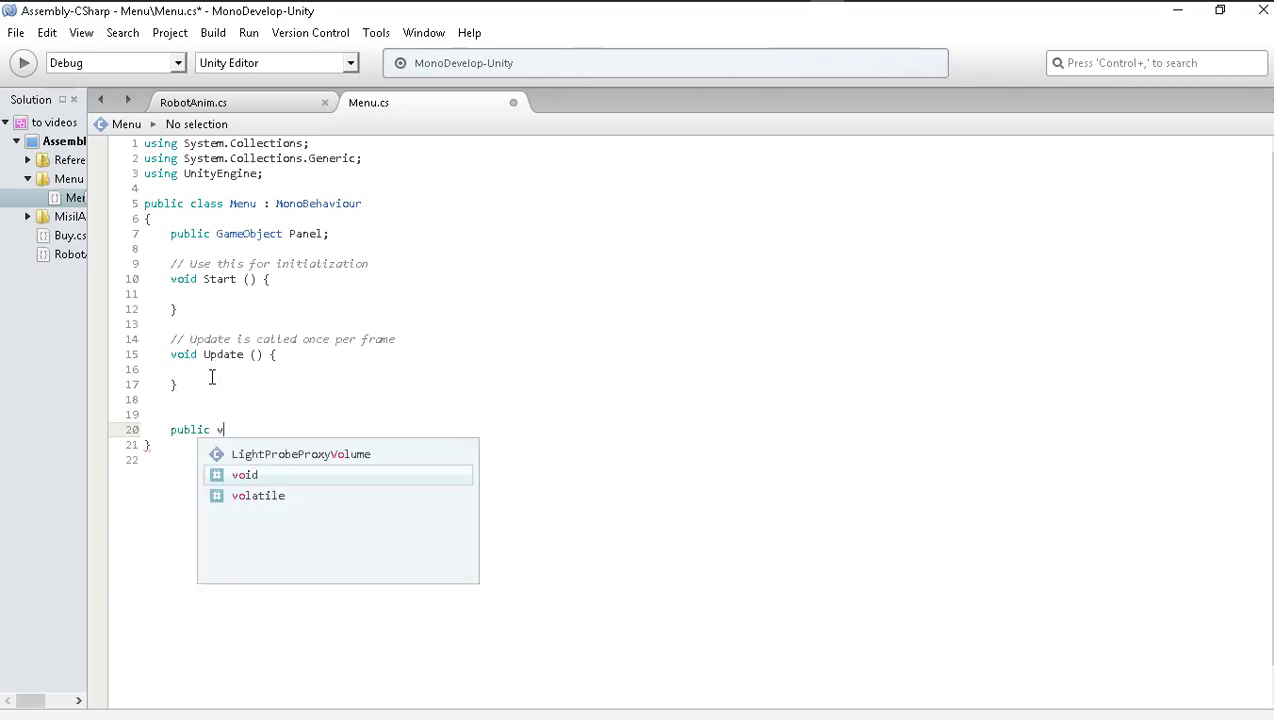
pyautogui.write('oid ')
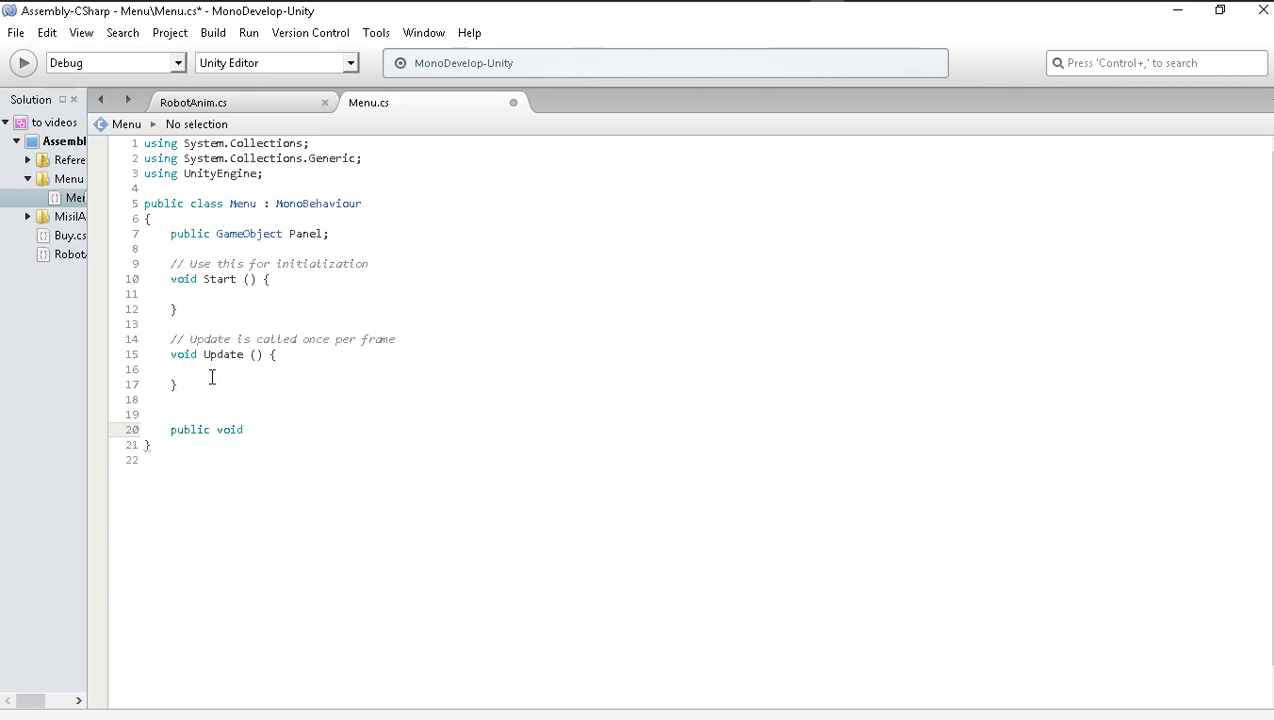
pyautogui.write('AbrirP')
pyautogui.write('anel()')
pyautogui.press('Return')
pyautogui.write('{')
pyautogui.press('Return')
pyautogui.press('Return')
pyautogui.write('}')
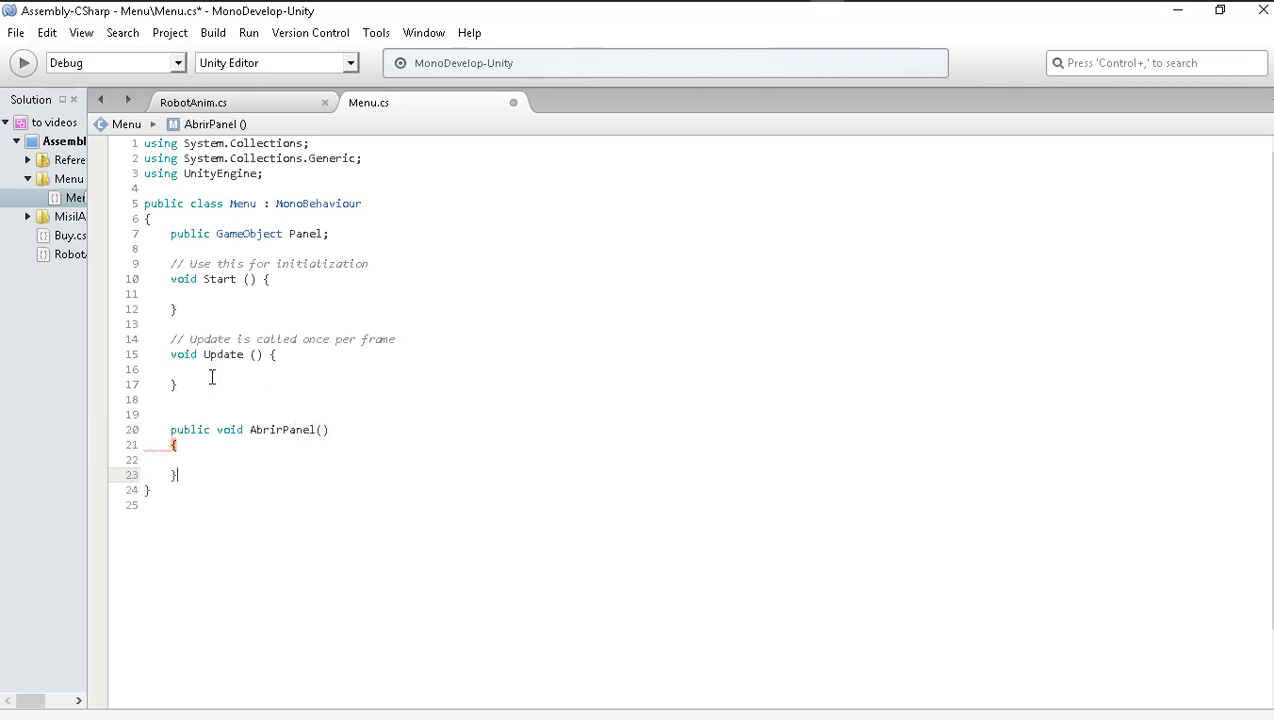
# - Write 'Panel.SetActive (true);' inside AbrirPanel and select that line for copying
pyautogui.press('Up')
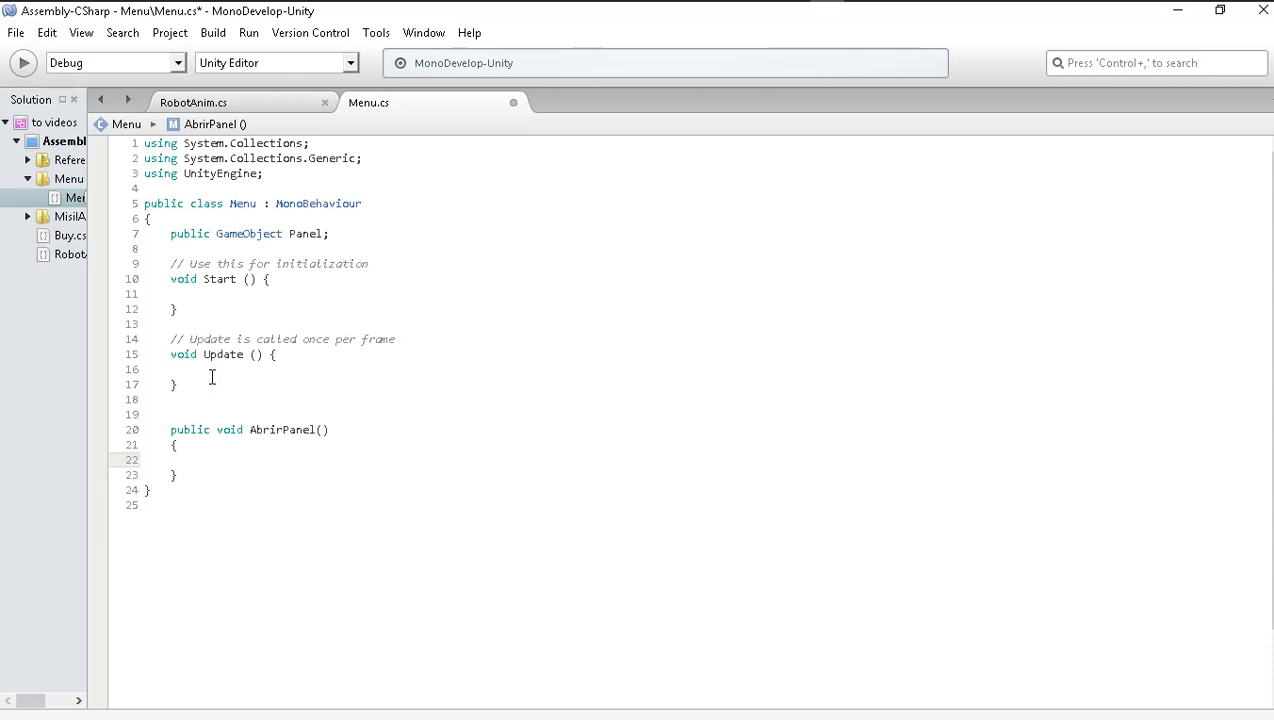
pyautogui.write('pa')
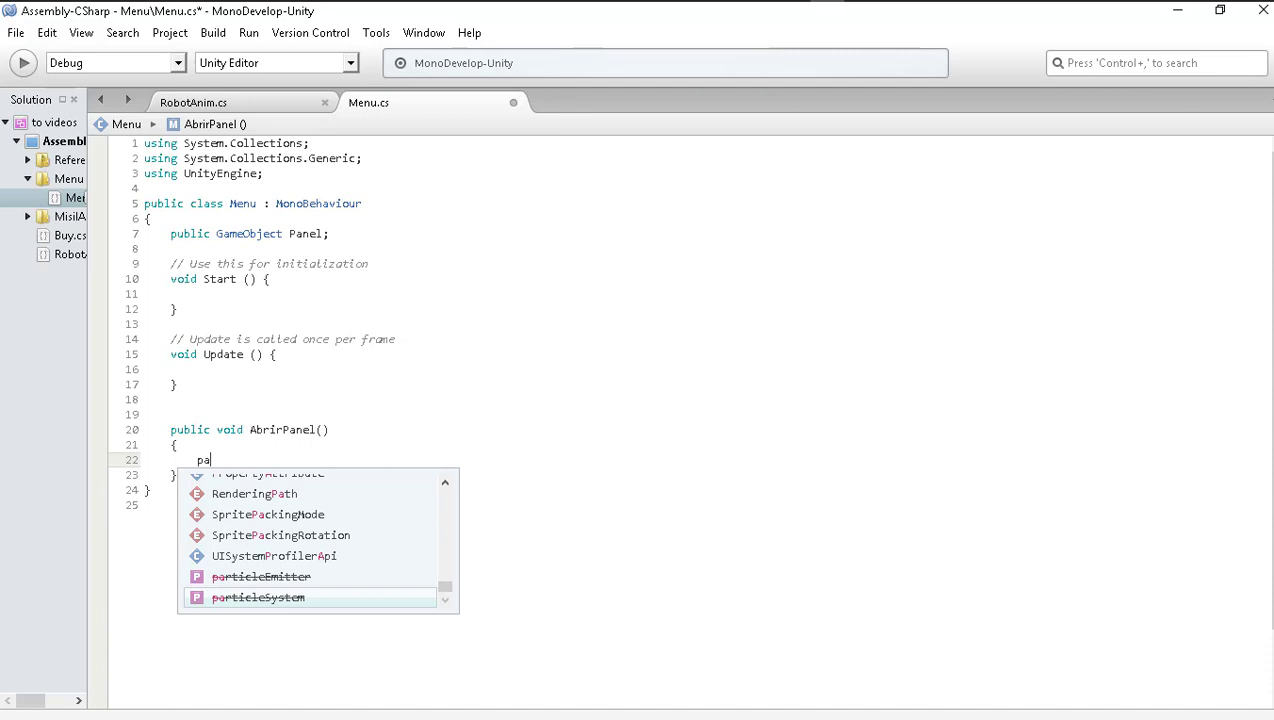
pyautogui.write('ne')
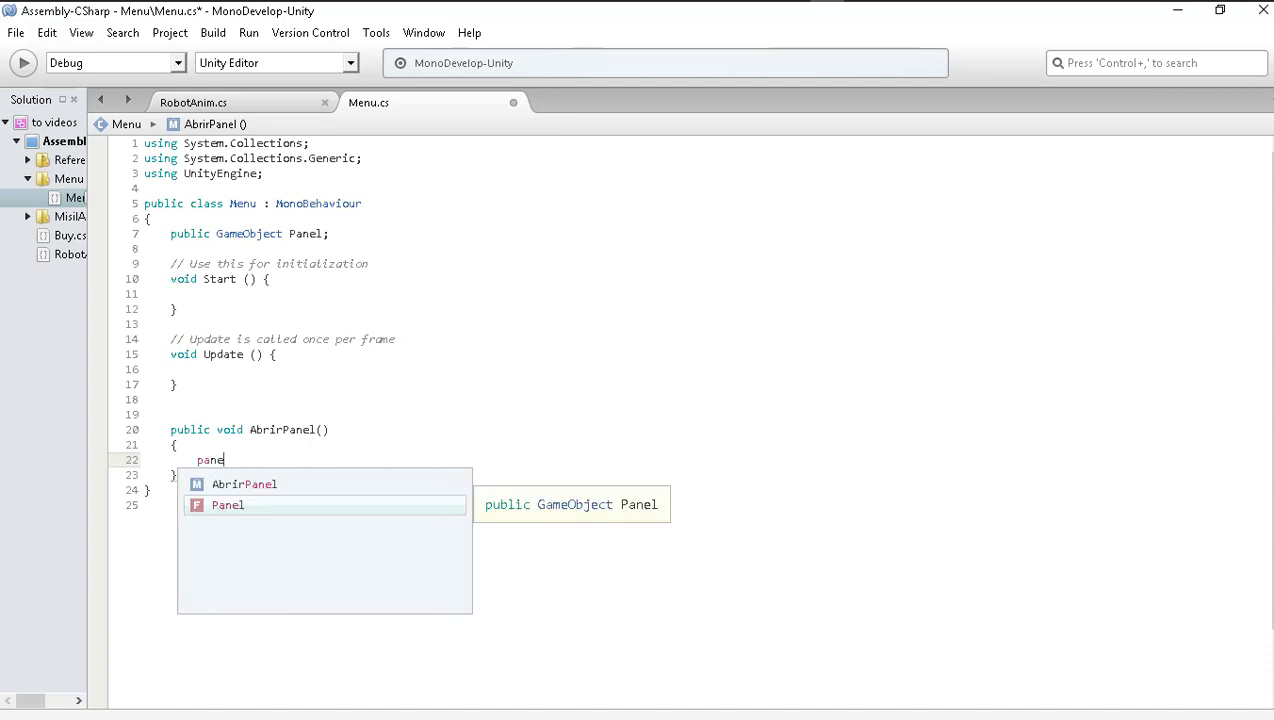
pyautogui.press('Return')
pyautogui.write('.se')
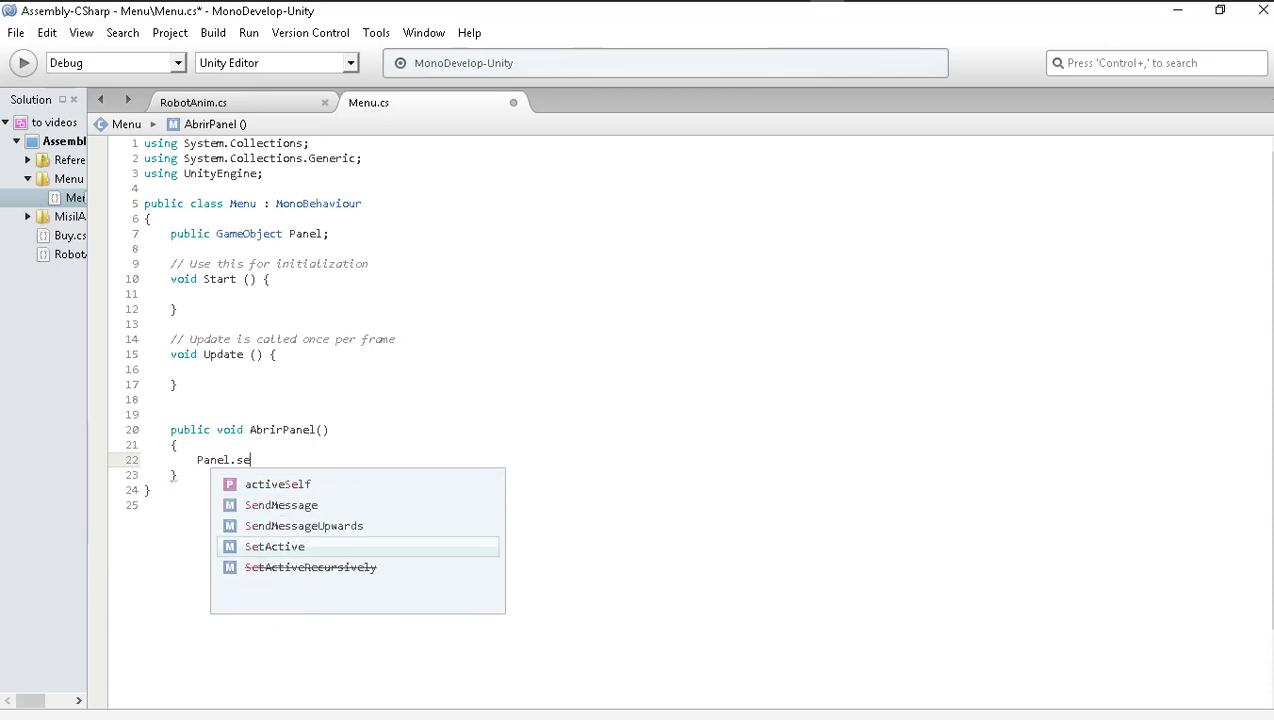
pyautogui.press('Return')
pyautogui.write('()')
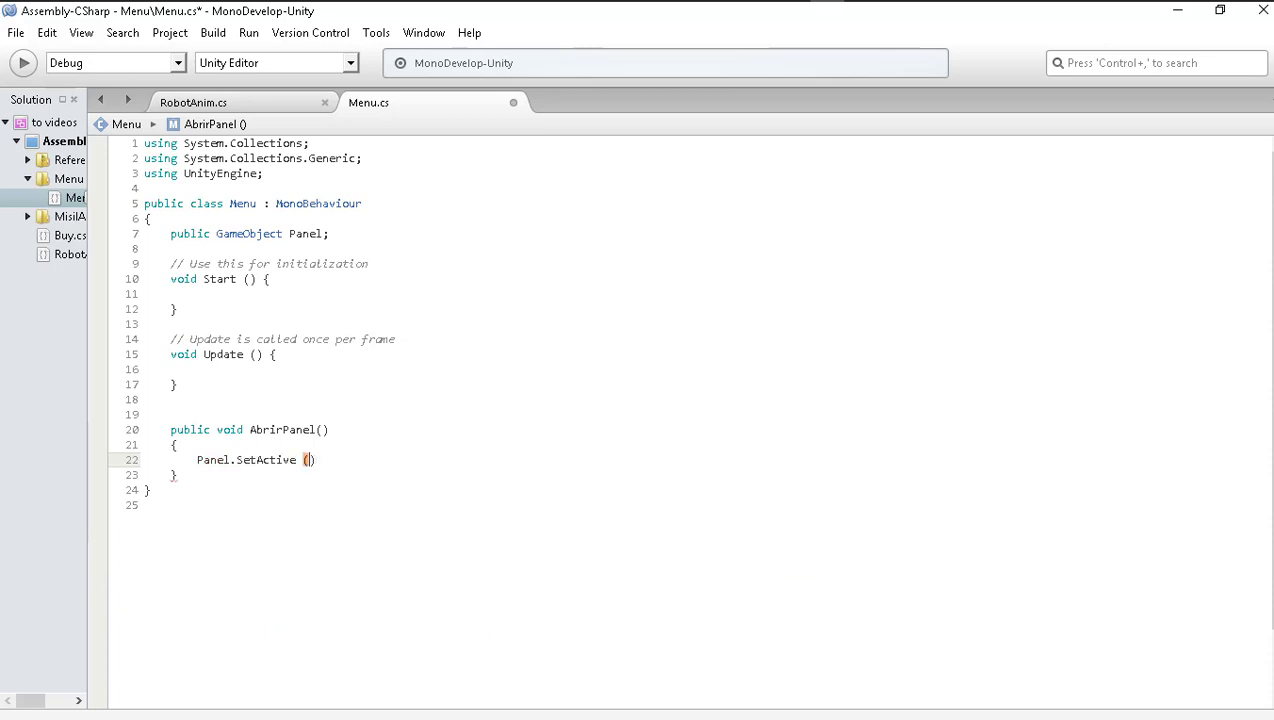
pyautogui.write('tr')
pyautogui.press('Up')
pyautogui.write(')')
pyautogui.write(';')
pyautogui.moveTo(352, 460); pyautogui.dragTo(195, 461)
pyautogui.hotkey('ctrl', 'c')
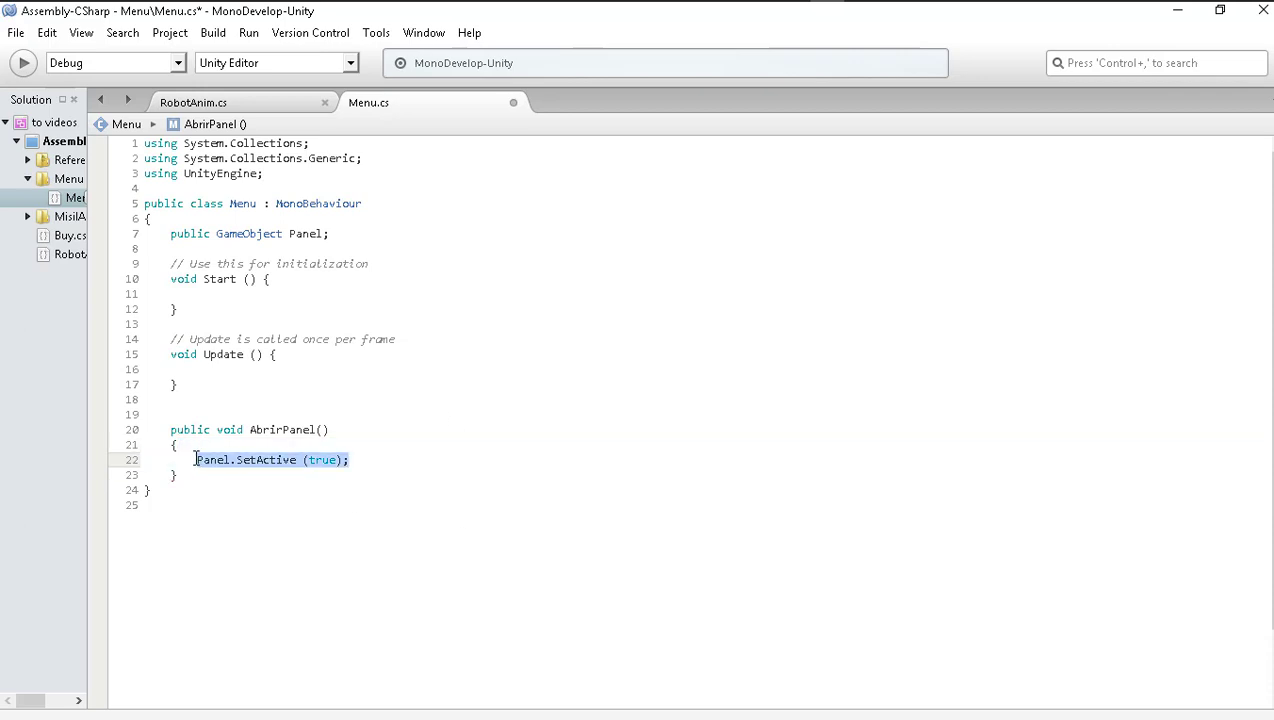
# - Paste the SetActive line into Start and change its argument to false
pyautogui.click(272, 279)
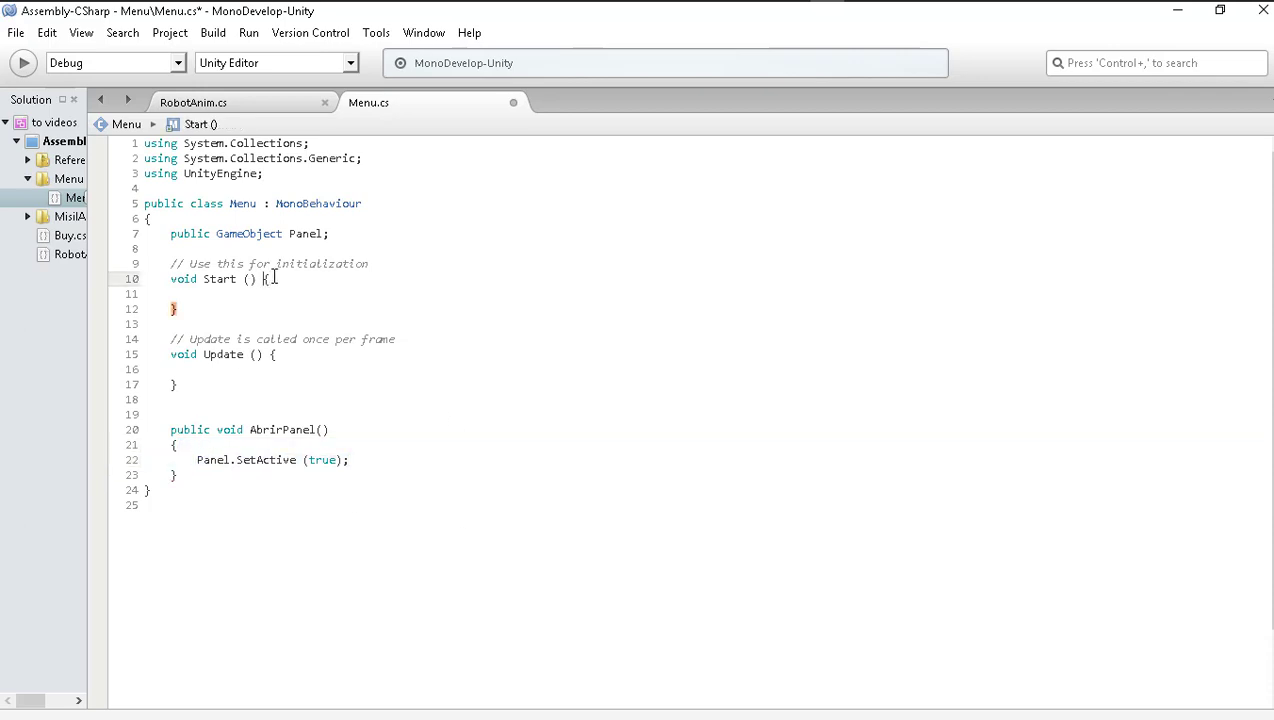
pyautogui.press('Return')
pyautogui.press('Down')
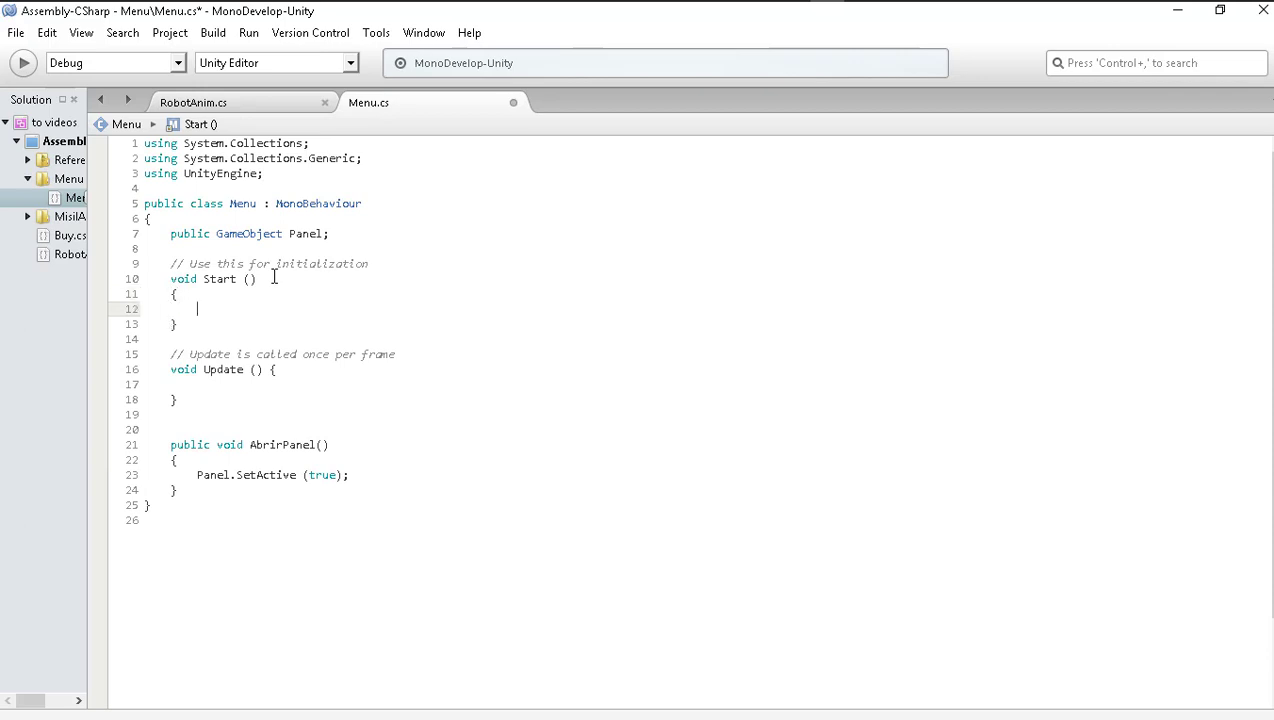
pyautogui.hotkey('ctrl', 'v')
pyautogui.doubleClick(311, 309)
pyautogui.write('f')
pyautogui.press('Return')
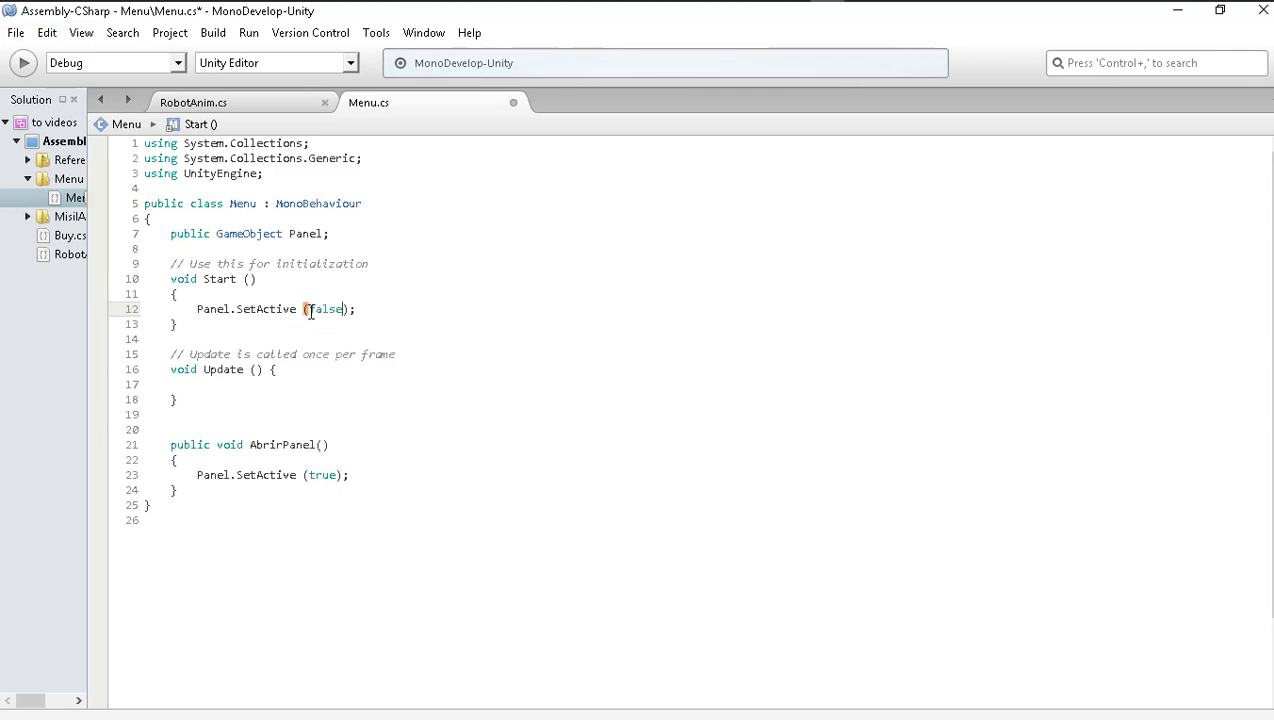
# - Save Menu.cs and glance at Unity before returning to the code
pyautogui.hotkey('ctrl', 's')
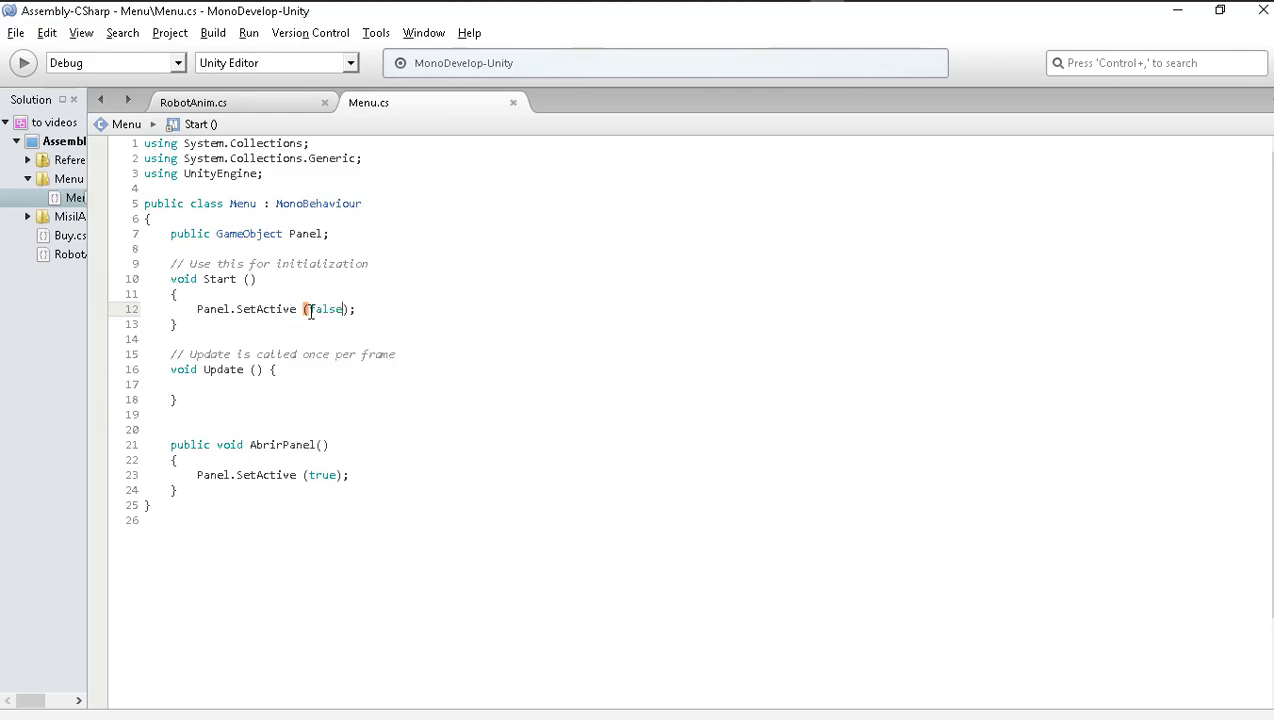
pyautogui.hotkey('alt', 'Tab')
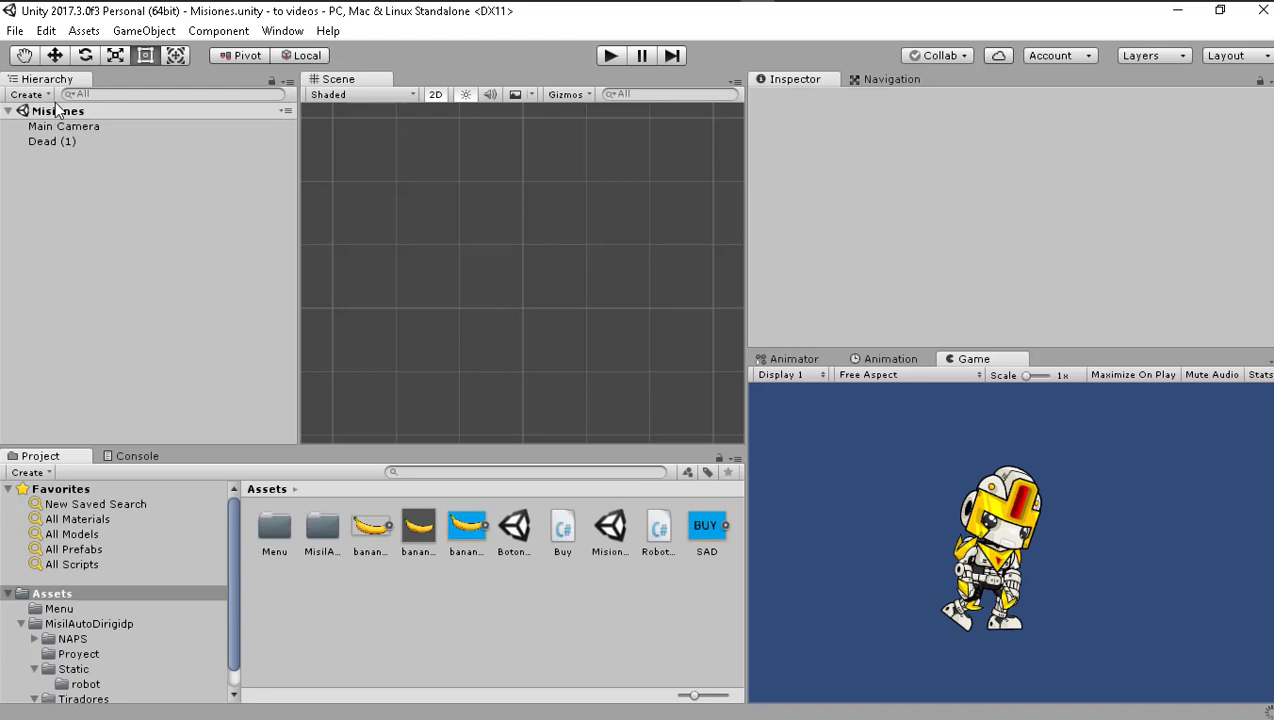
pyautogui.hotkey('alt', 'Tab')
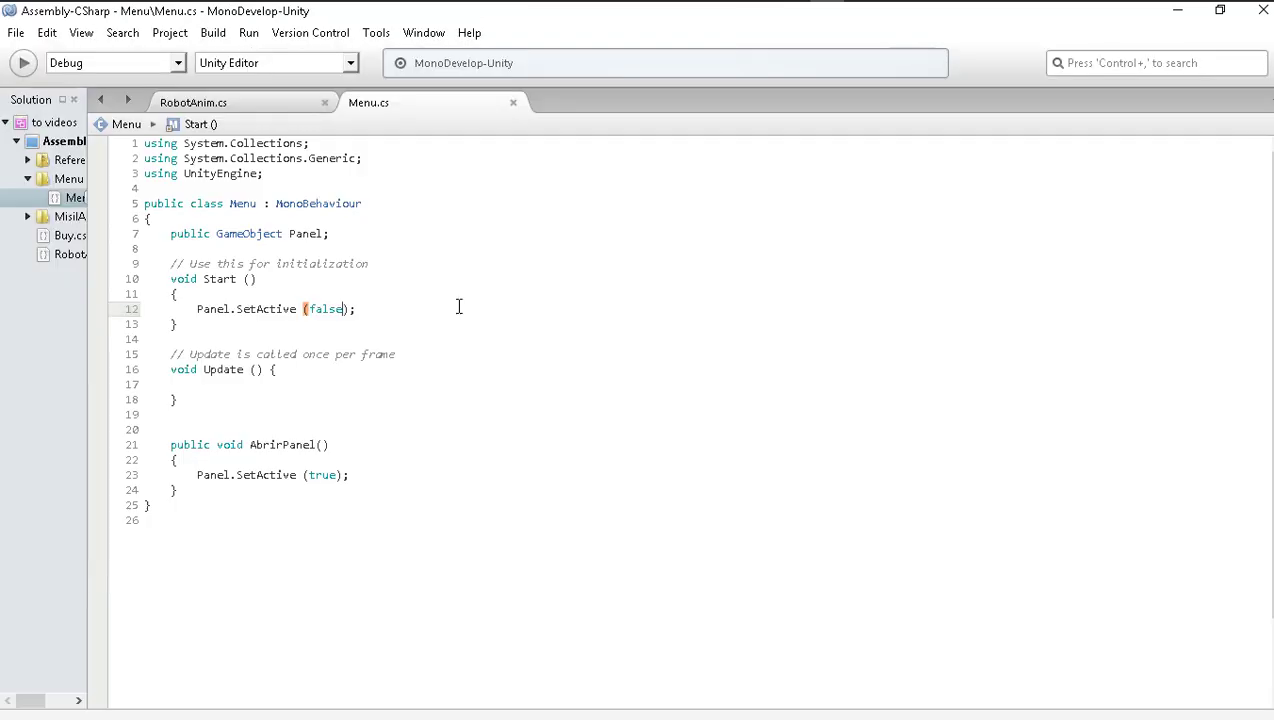
# - Duplicate the AbrirPanel method below itself and rename the copy CambiareScena
pyautogui.moveTo(194, 495); pyautogui.dragTo(171, 444)
pyautogui.hotkey('ctrl', 'c')
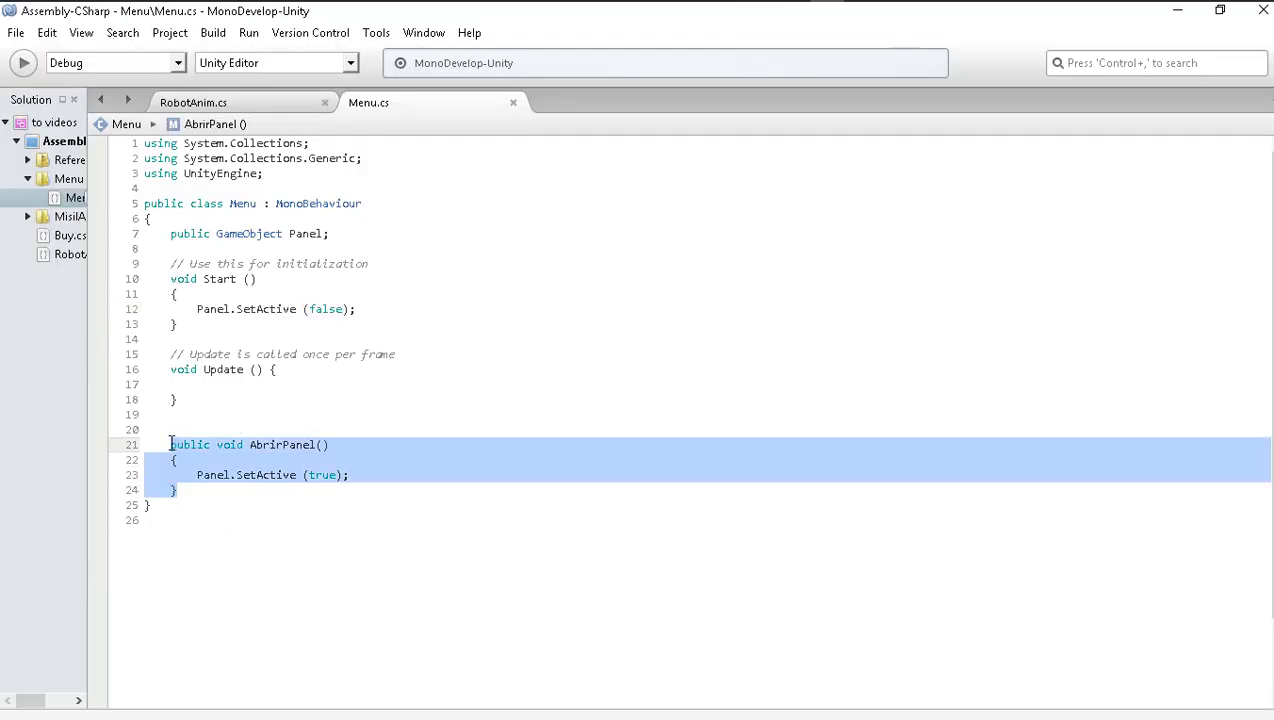
pyautogui.press('Down')
pyautogui.press('Down')
pyautogui.press('Down')
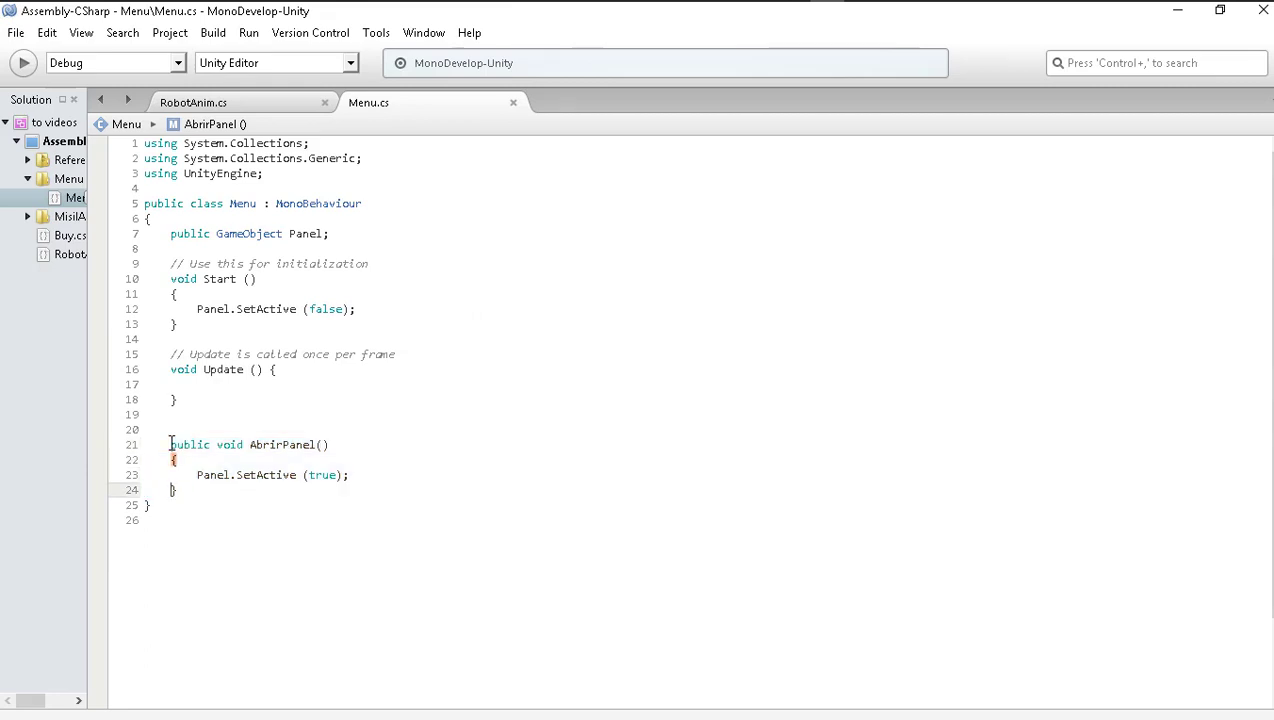
pyautogui.press('End')
pyautogui.press('Return')
pyautogui.press('Return')
pyautogui.press('Return')
pyautogui.hotkey('ctrl', 'v')
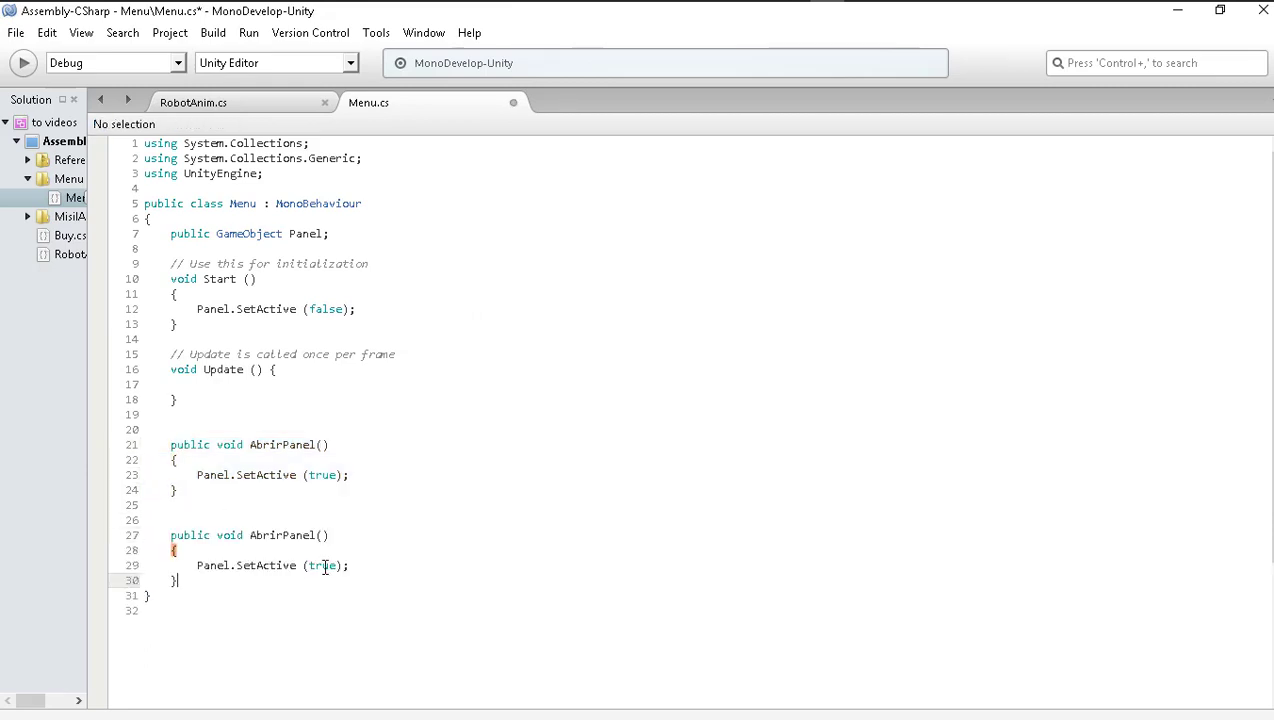
pyautogui.moveTo(316, 537); pyautogui.dragTo(251, 537)
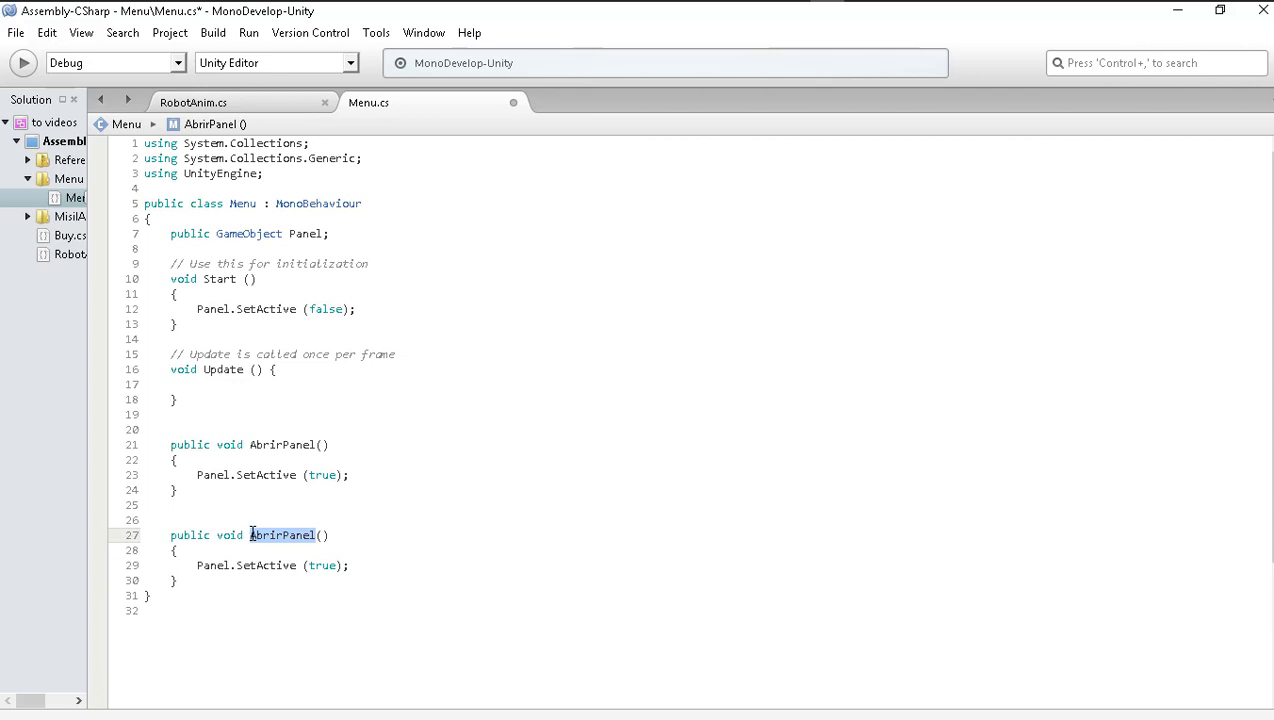
pyautogui.write('Cambiar')
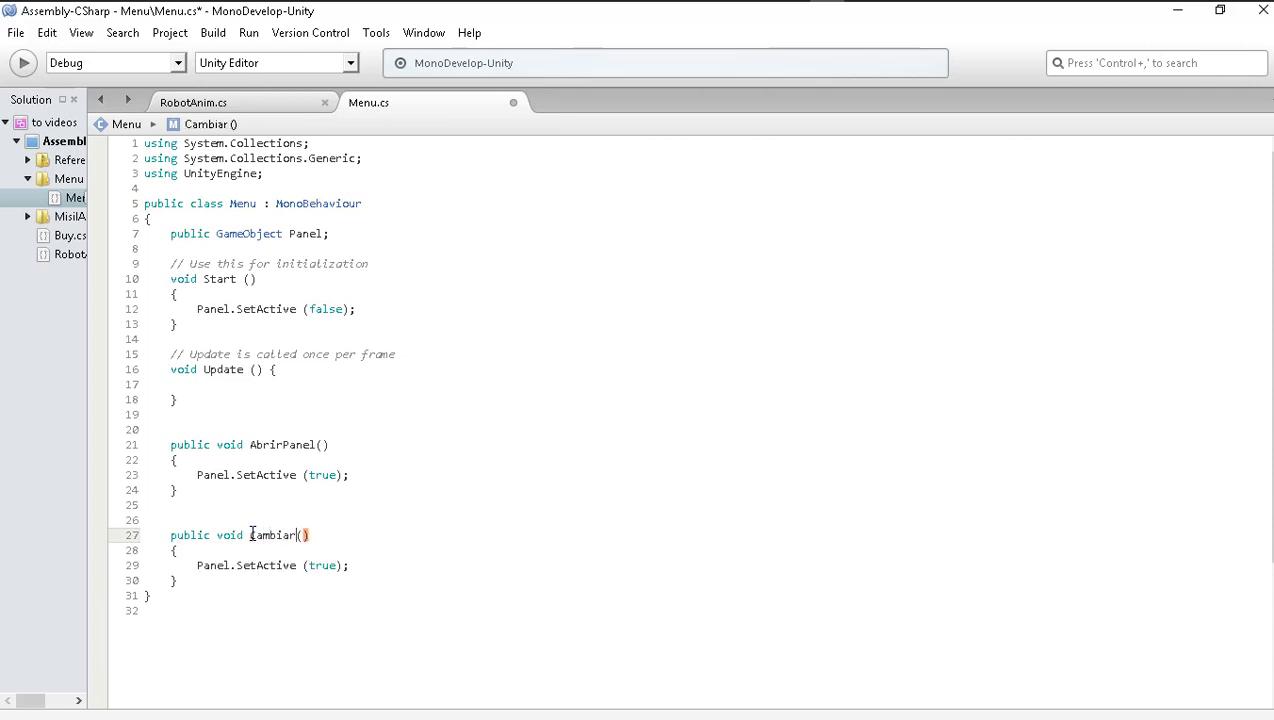
pyautogui.write('eSc')
pyautogui.write('ena')
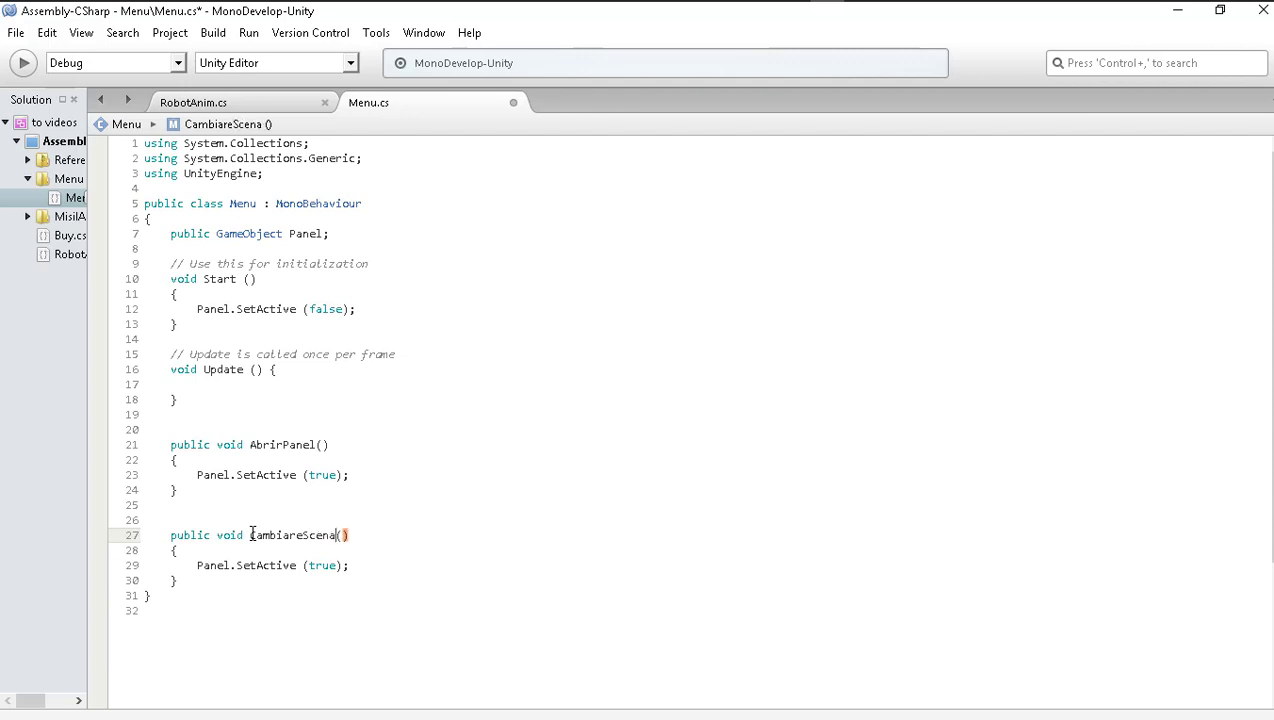
# - Add 'using UnityEngine.SceneManagement;' on line 4, then select the statement inside CambiareScena
pyautogui.click(291, 171)
pyautogui.press('Return')
pyautogui.write('u')
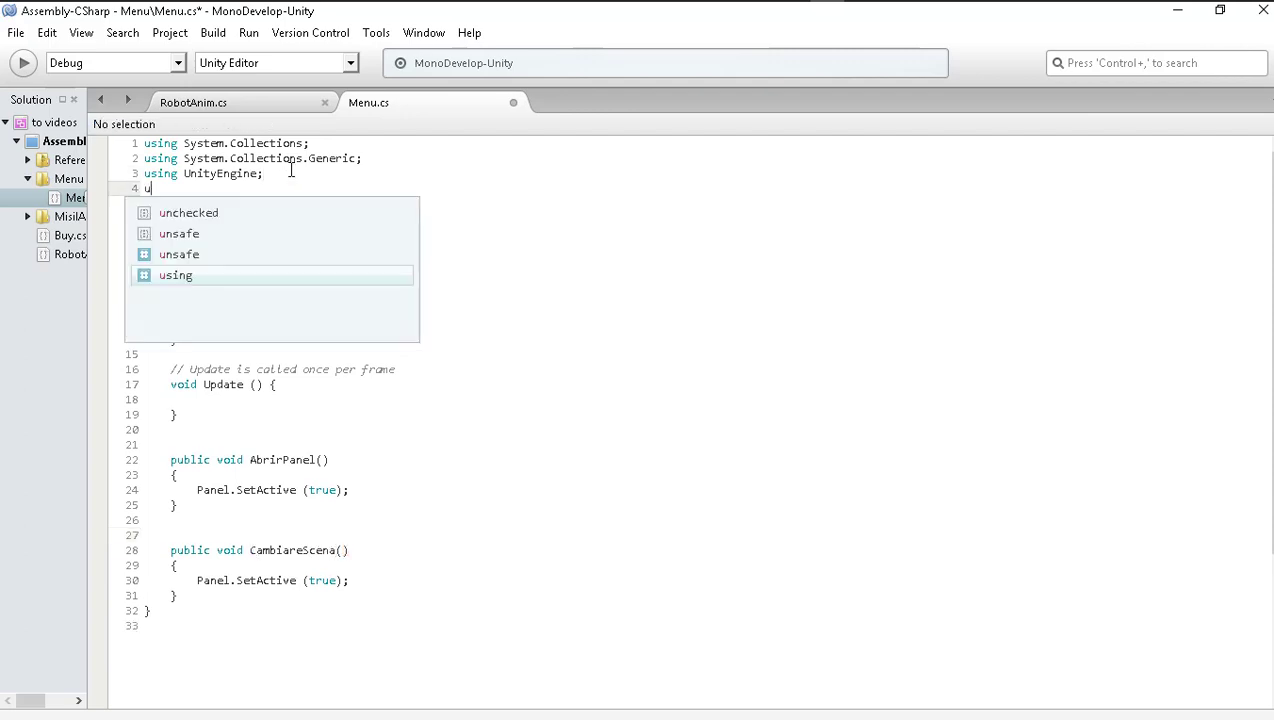
pyautogui.write('sing uni')
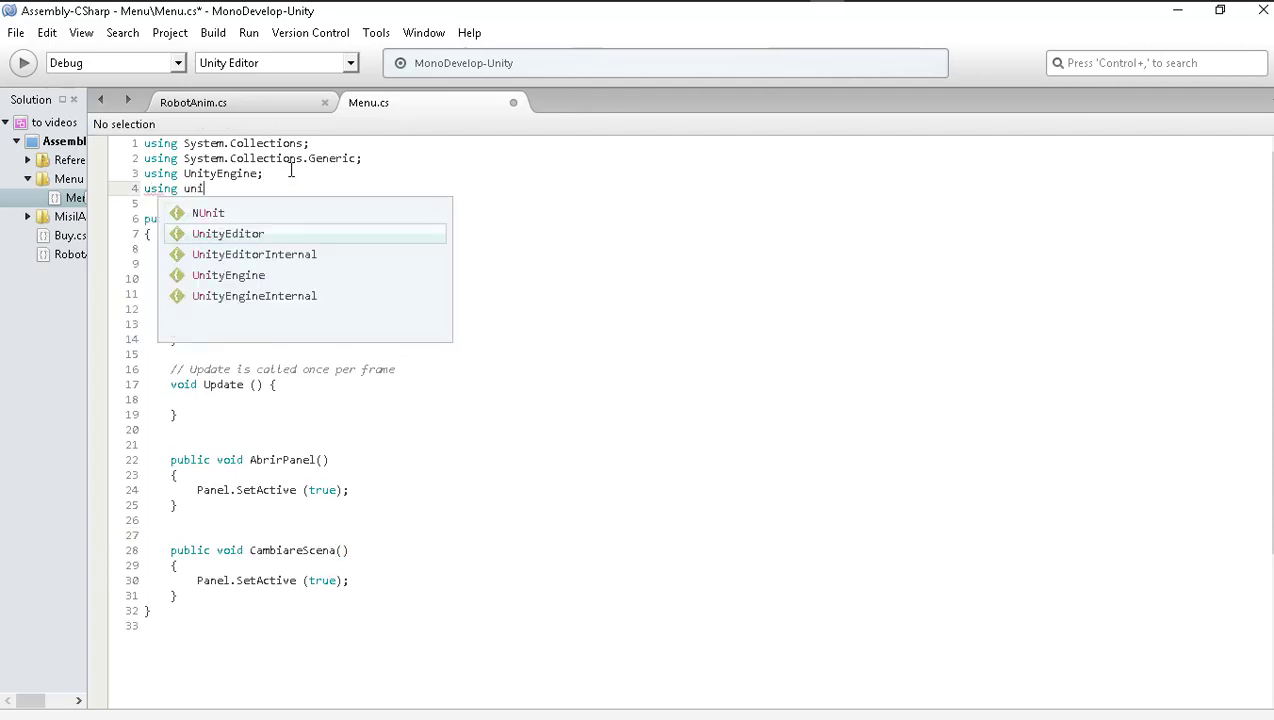
pyautogui.write('ty')
pyautogui.press('Escape')
pyautogui.click(291, 171)
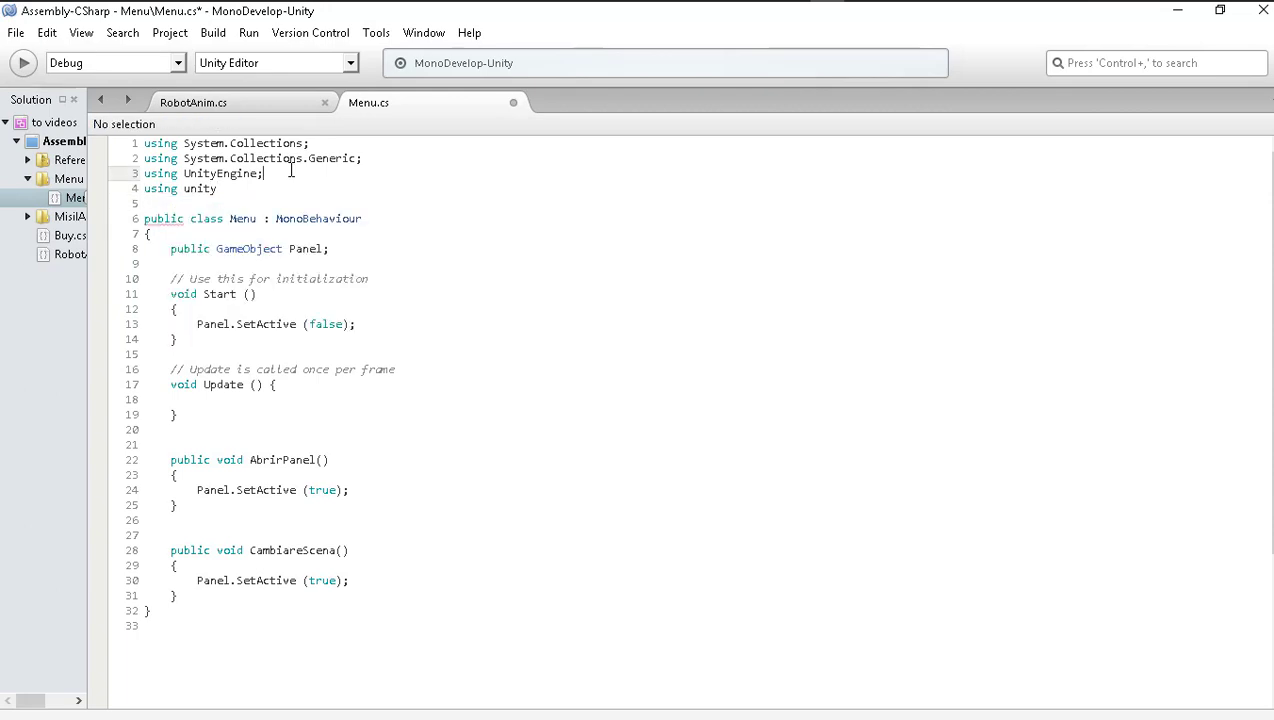
pyautogui.press('Down')
pyautogui.press('BackSpace')
pyautogui.press('BackSpace')
pyautogui.press('BackSpace')
pyautogui.press('BackSpace')
pyautogui.press('BackSpace')
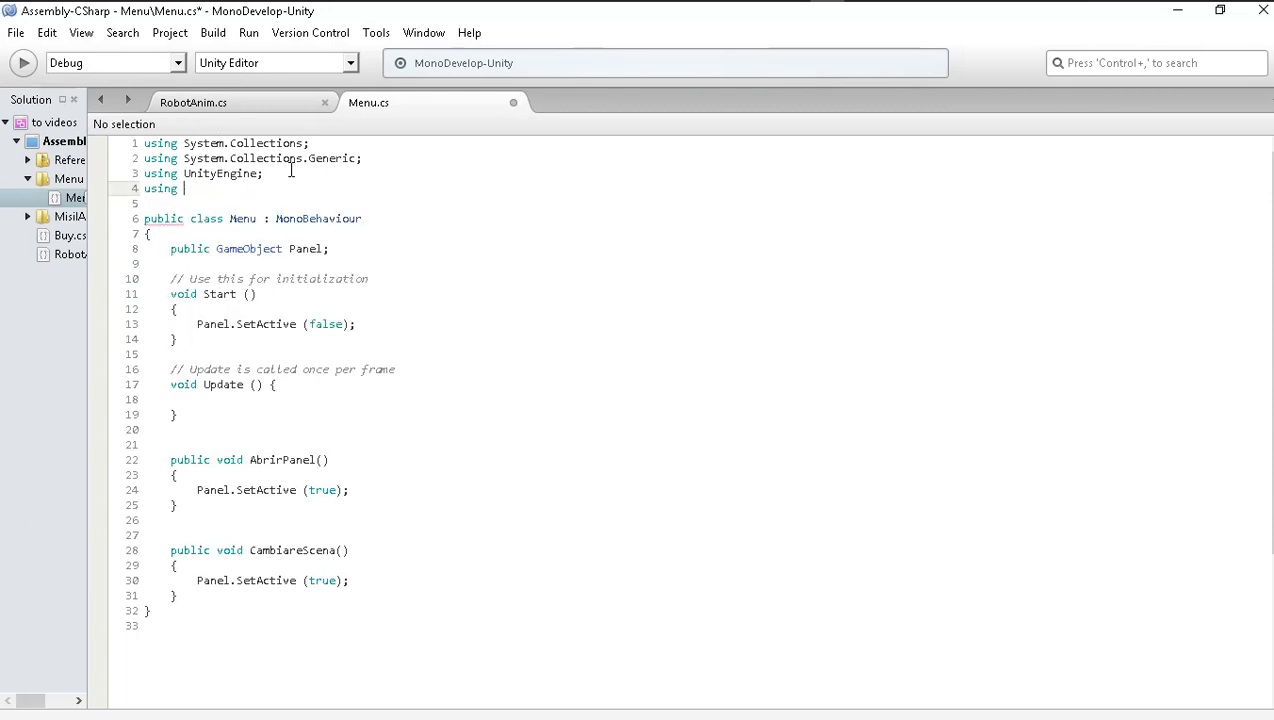
pyautogui.write('unity')
pyautogui.press('Down')
pyautogui.press('Return')
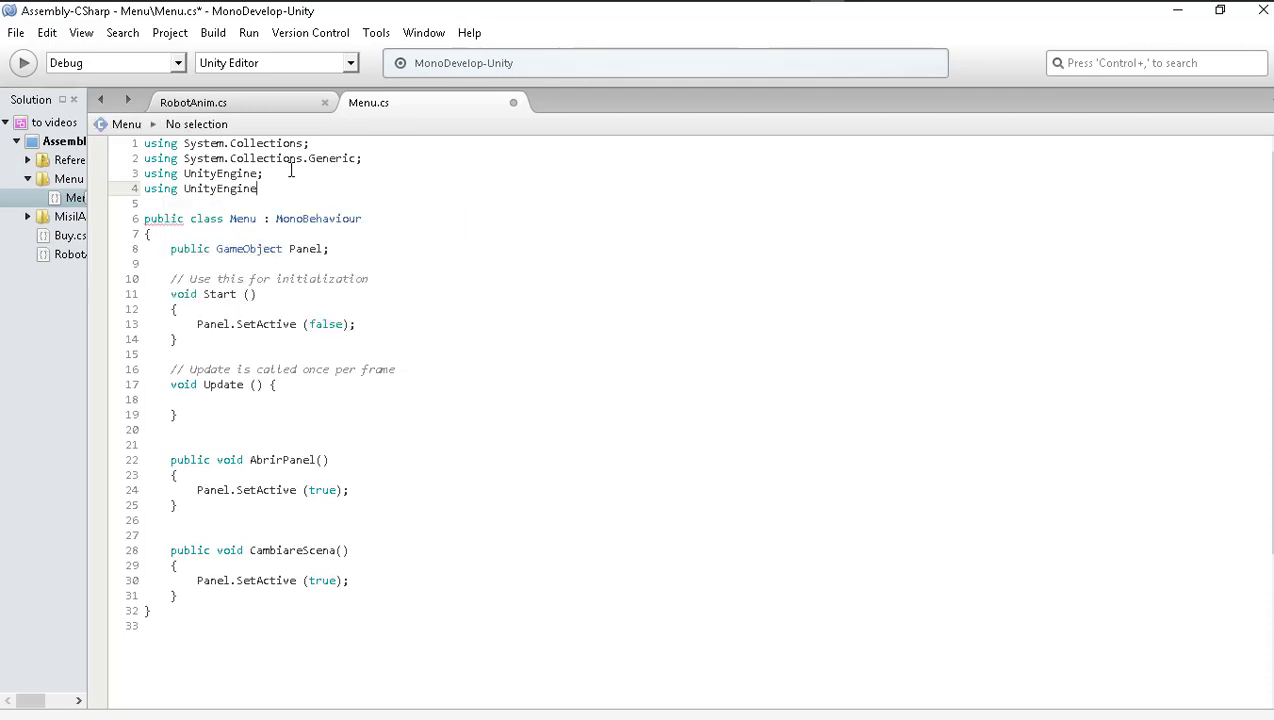
pyautogui.write('.')
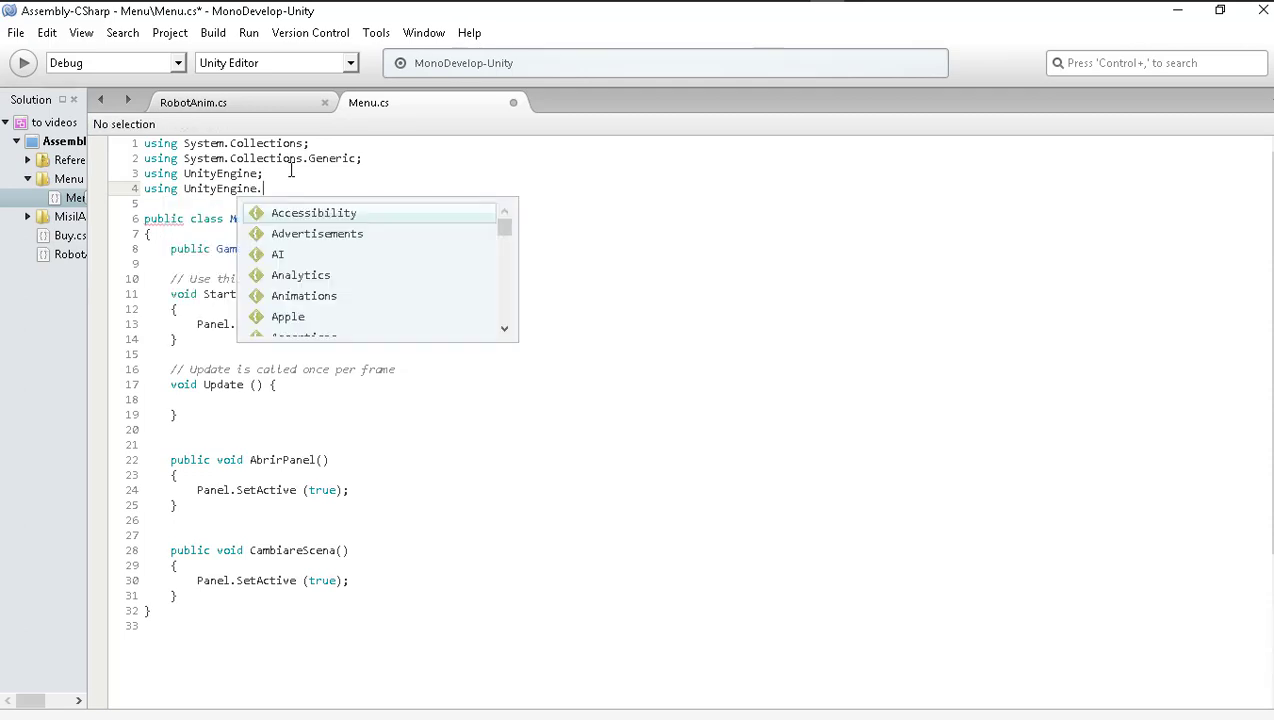
pyautogui.write('sce')
pyautogui.press('Return')
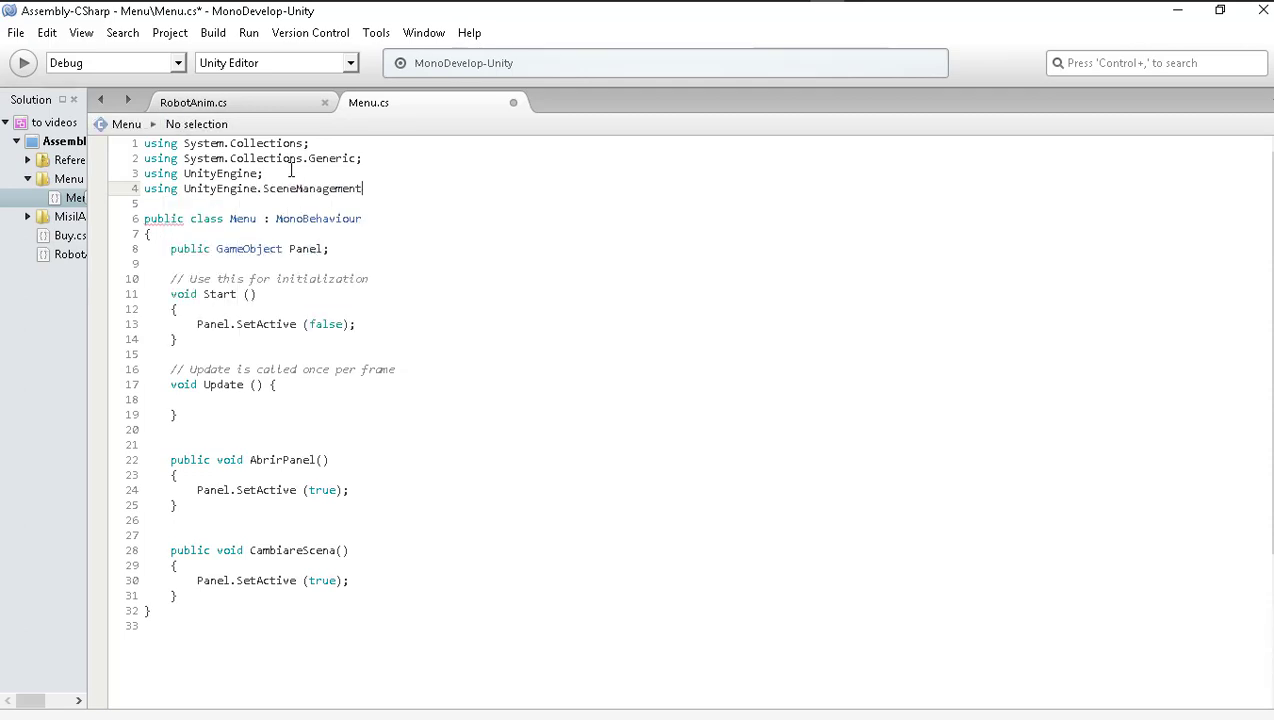
pyautogui.write(';')
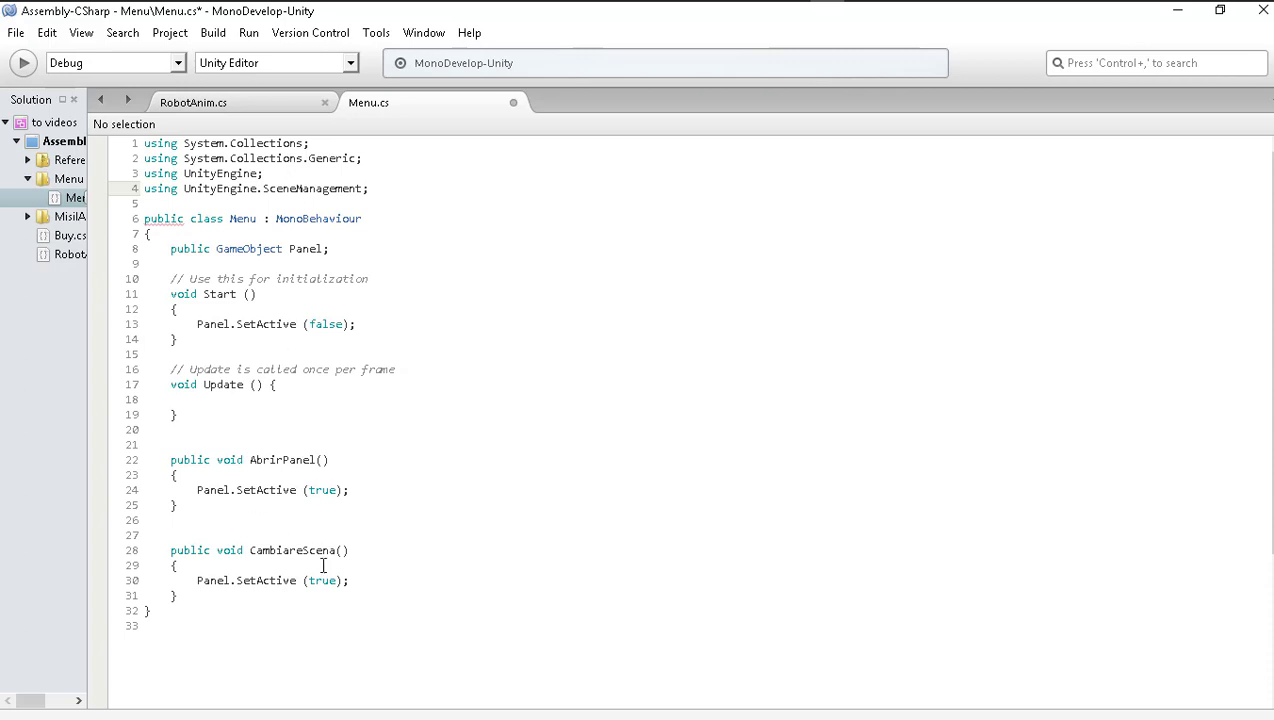
pyautogui.moveTo(349, 580); pyautogui.dragTo(197, 582)
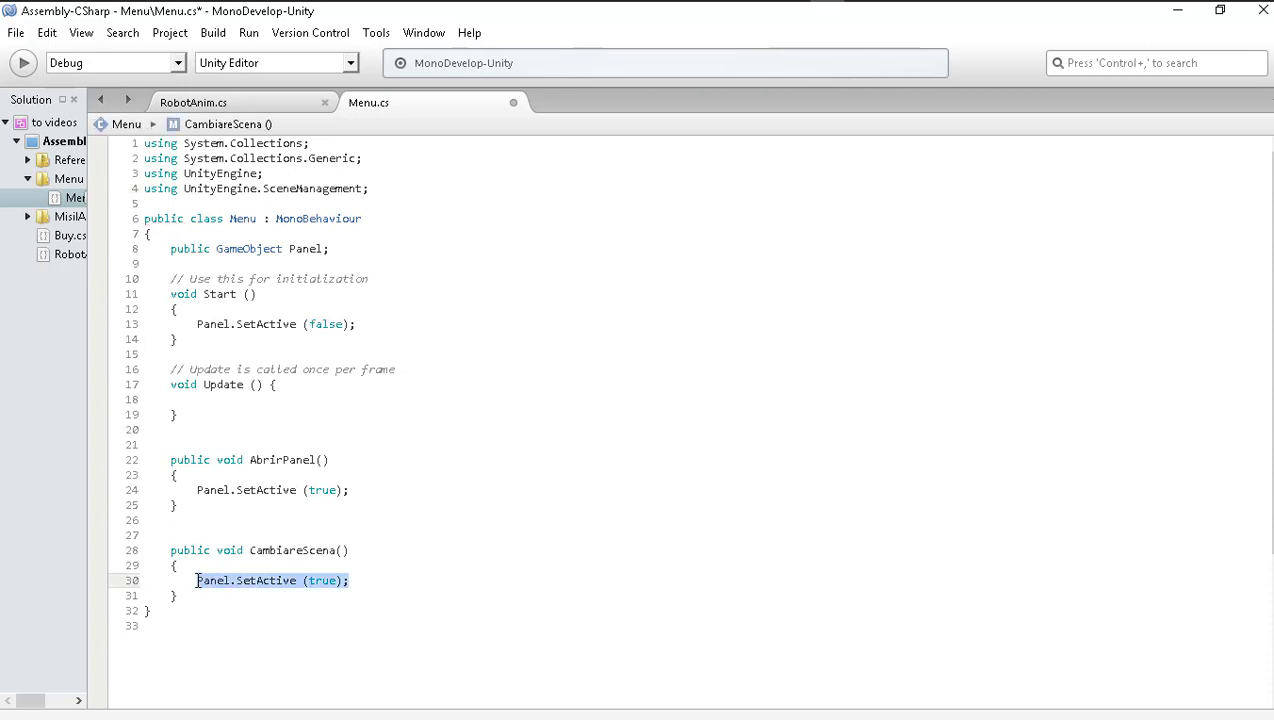
# - Replace the CambiareScena statement with a SceneManager.LoadScene call via autocomplete
pyautogui.write('Scene')
pyautogui.press('Down')
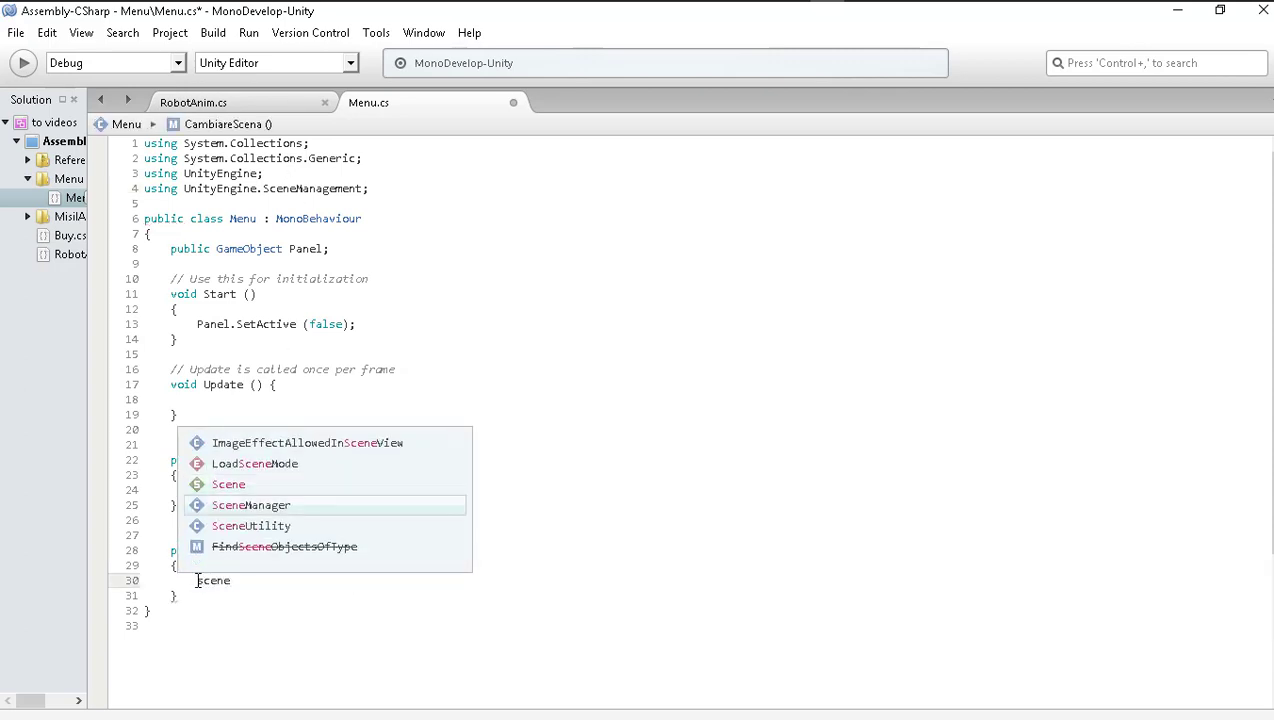
pyautogui.press('Return')
pyautogui.write('.')
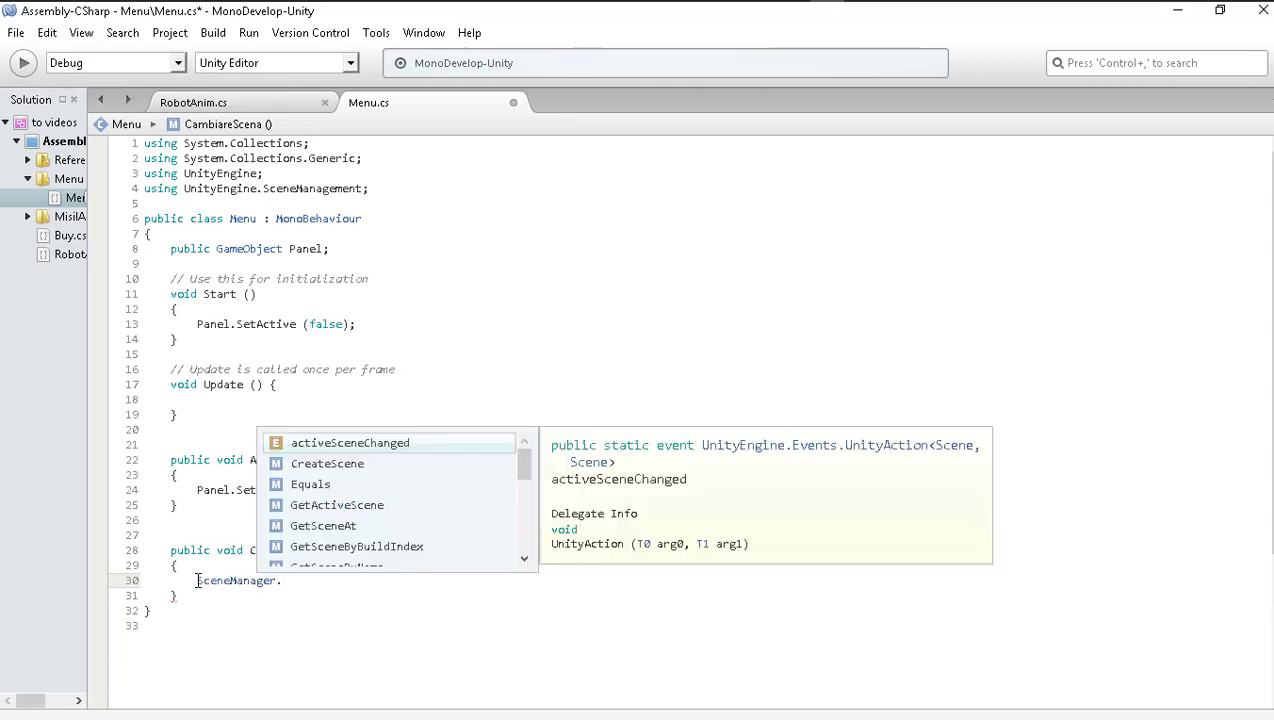
pyautogui.write('cha')
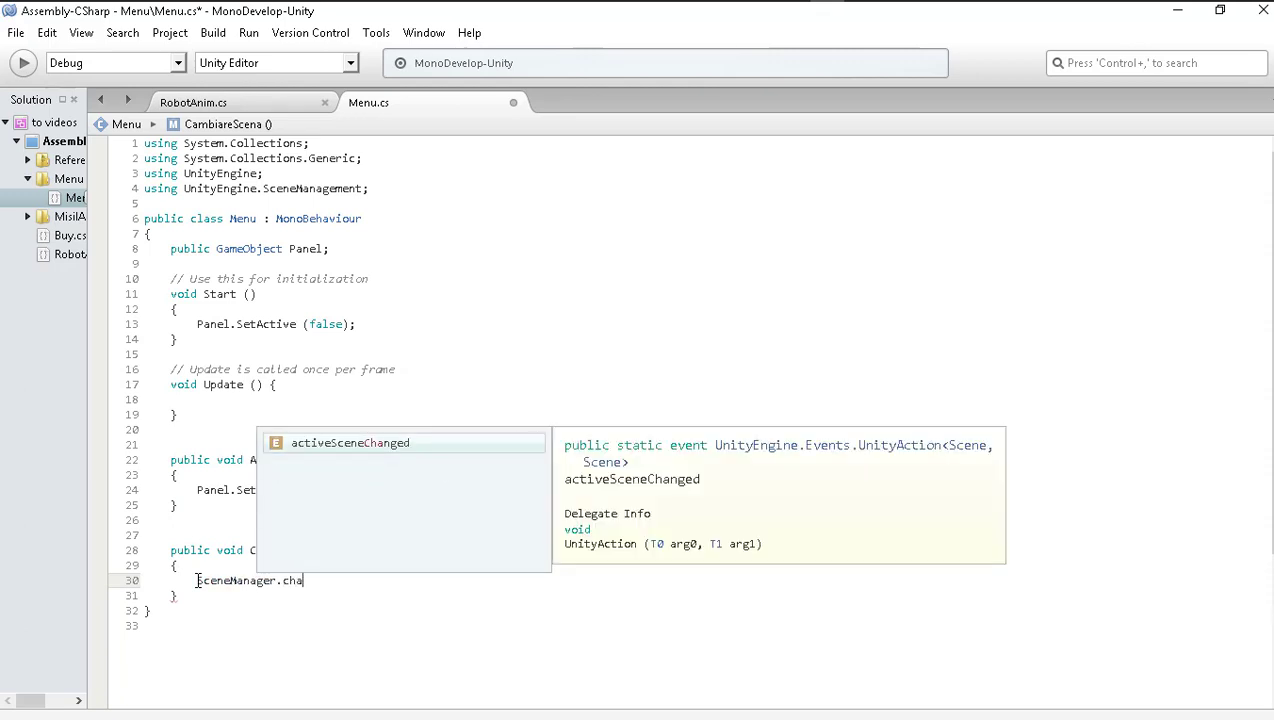
pyautogui.press('BackSpace')
pyautogui.press('BackSpace')
pyautogui.press('BackSpace')
pyautogui.write('sce')
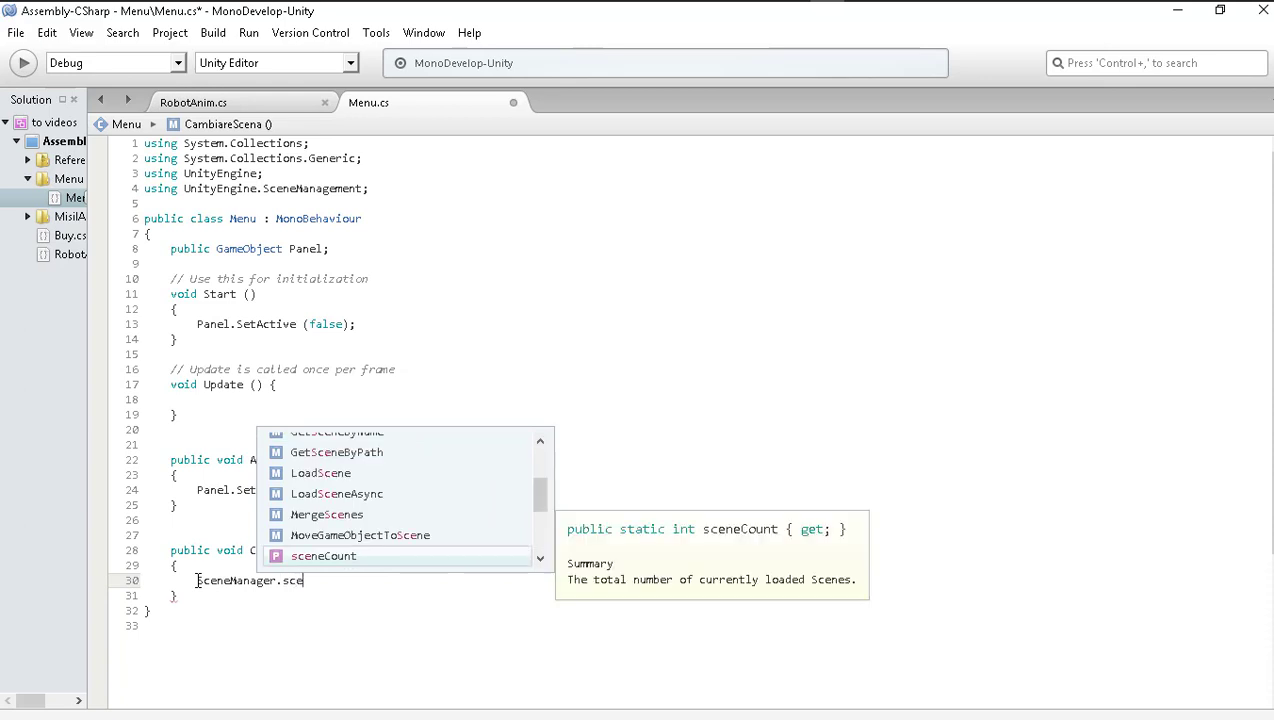
pyautogui.press('Up')
pyautogui.press('Up')
pyautogui.press('Up')
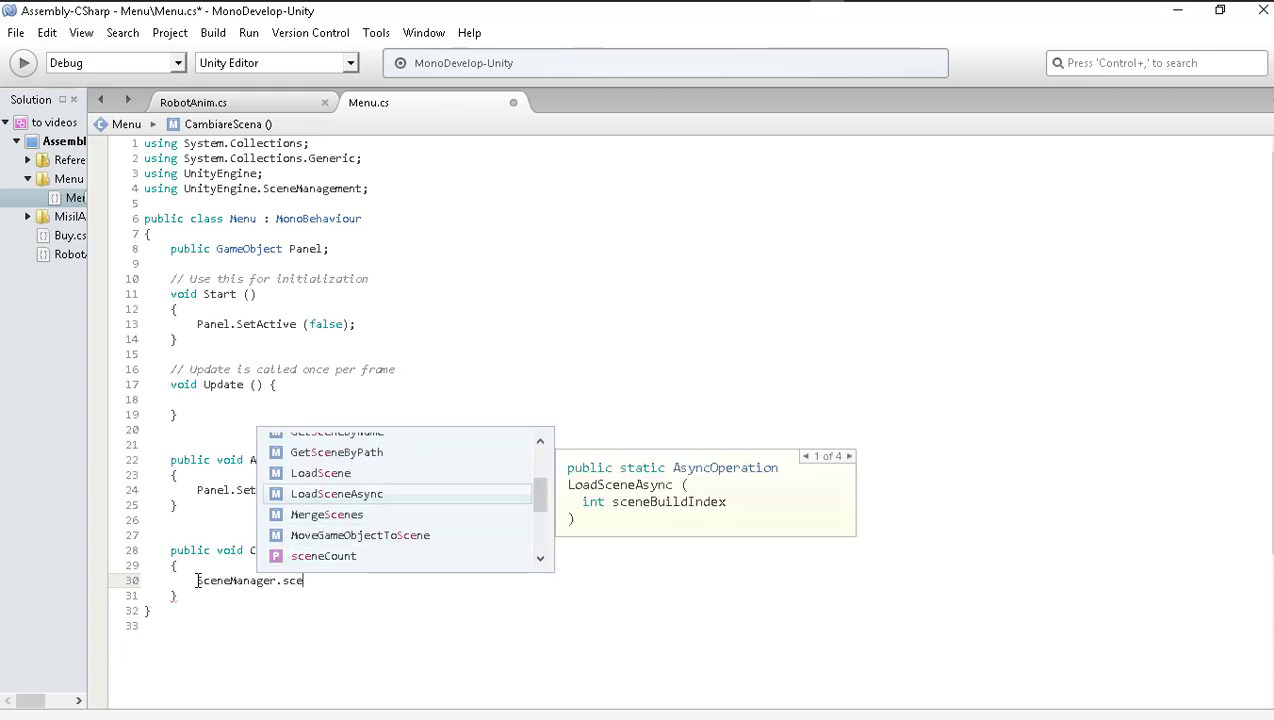
pyautogui.press('Up')
pyautogui.press('Return')
# - Pass "Misiones" and LoadSceneMode.Single to LoadScene, then save Menu.cs
pyautogui.write('(')
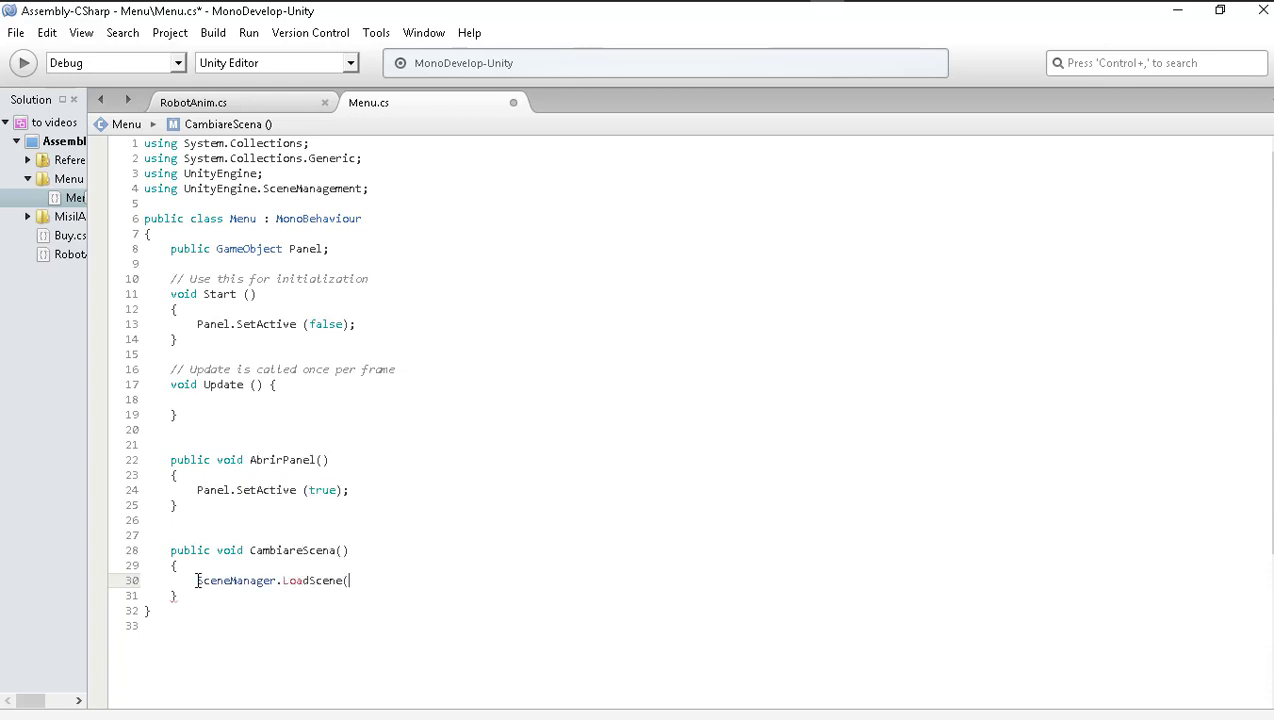
pyautogui.write('"')
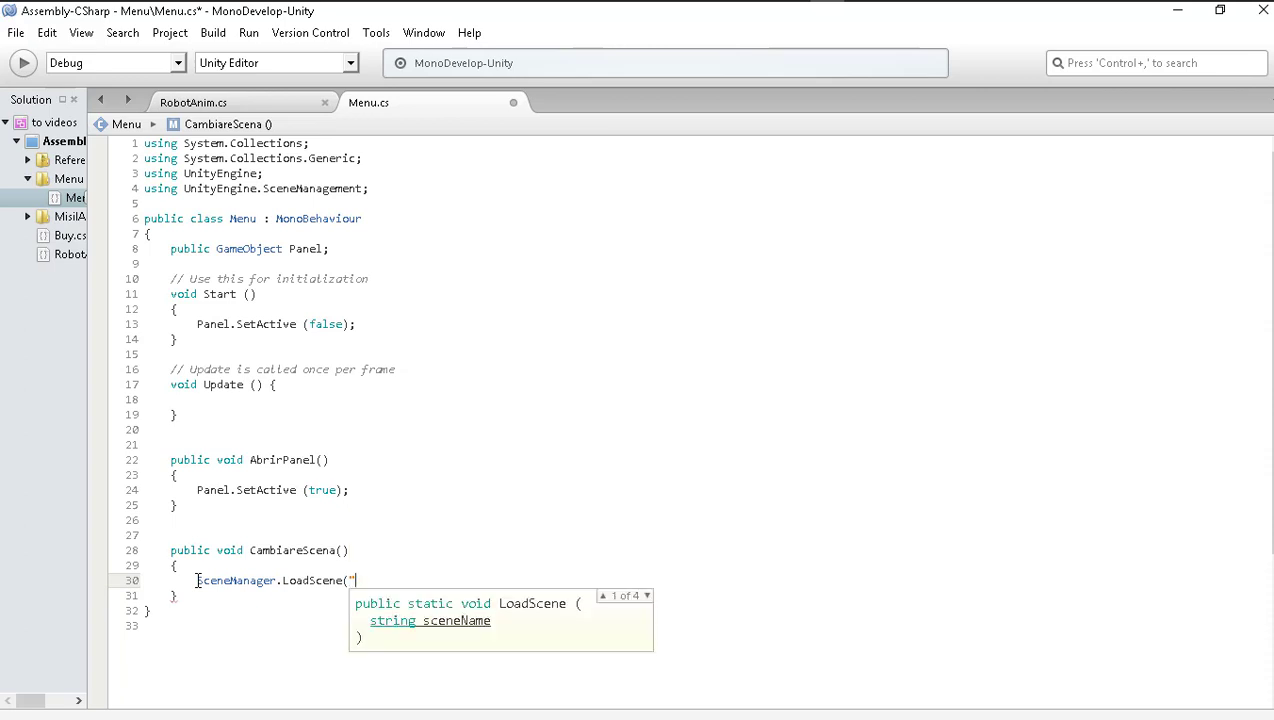
pyautogui.write('Mis')
pyautogui.write('iones",')
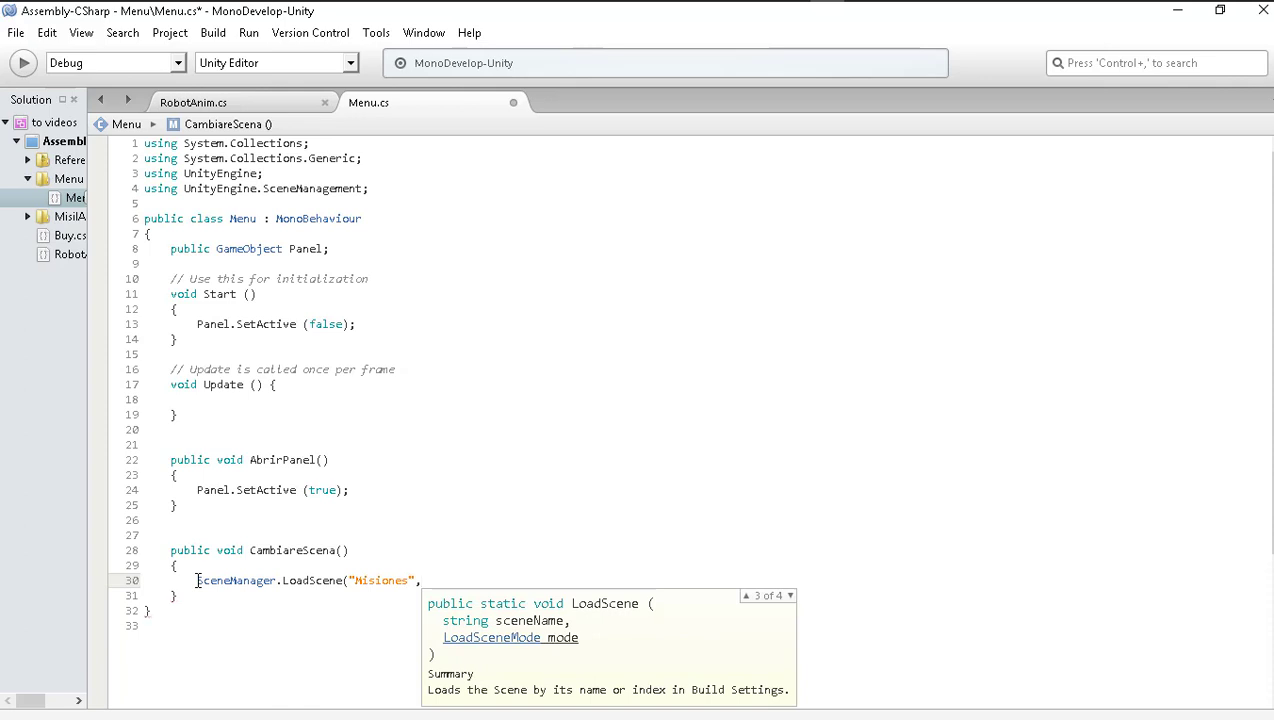
pyautogui.write('load')
pyautogui.press('Down')
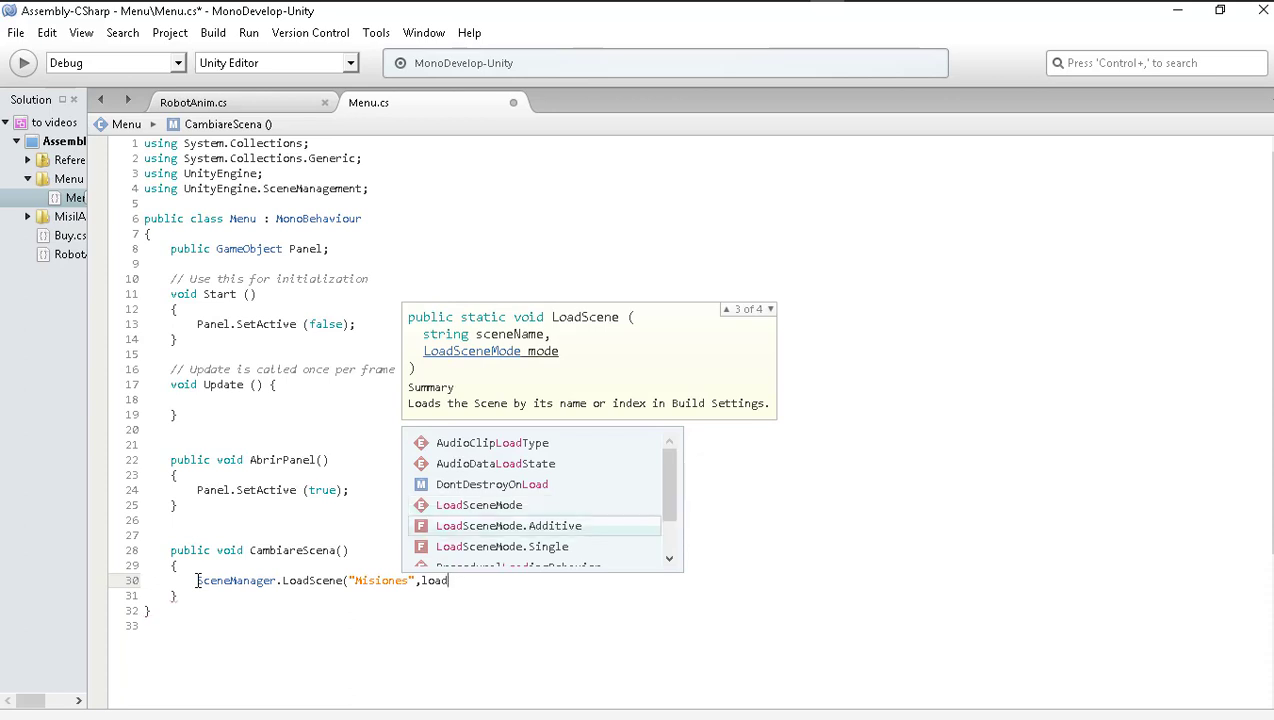
pyautogui.press('Down')
pyautogui.press('Return')
pyautogui.write(');')
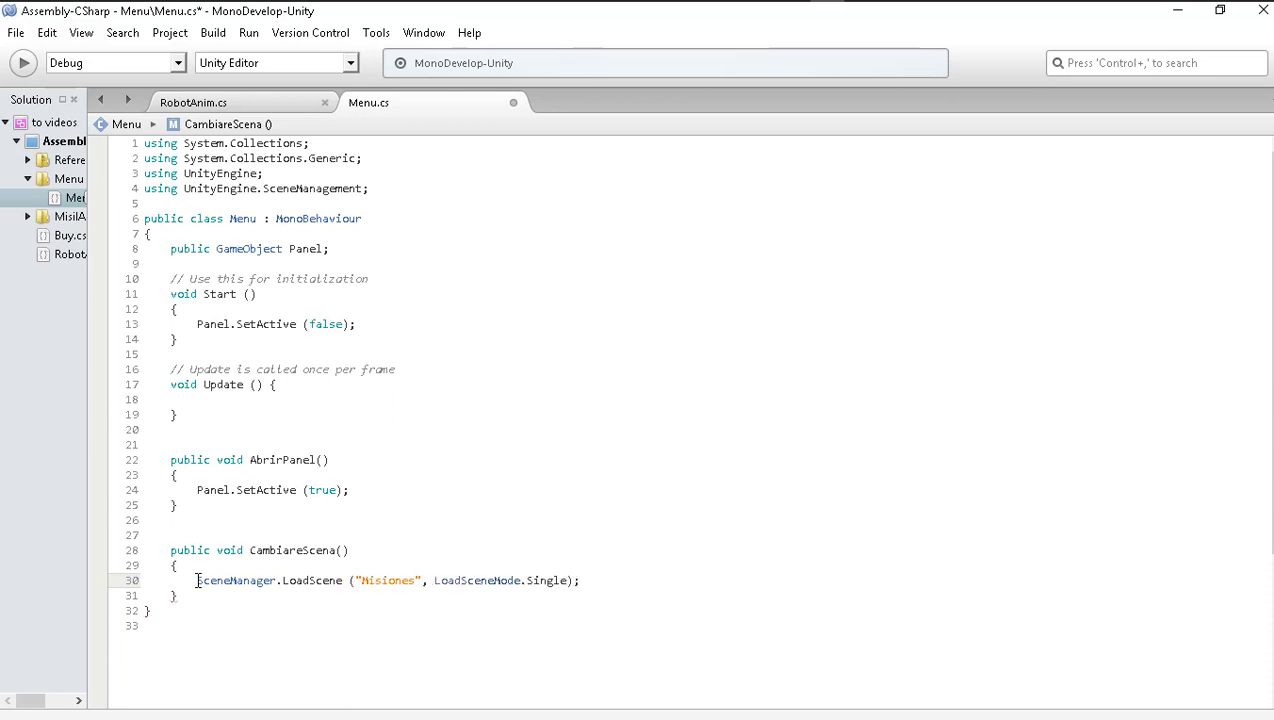
pyautogui.hotkey('ctrl', 's')
pyautogui.hotkey('alt', 'Tab')
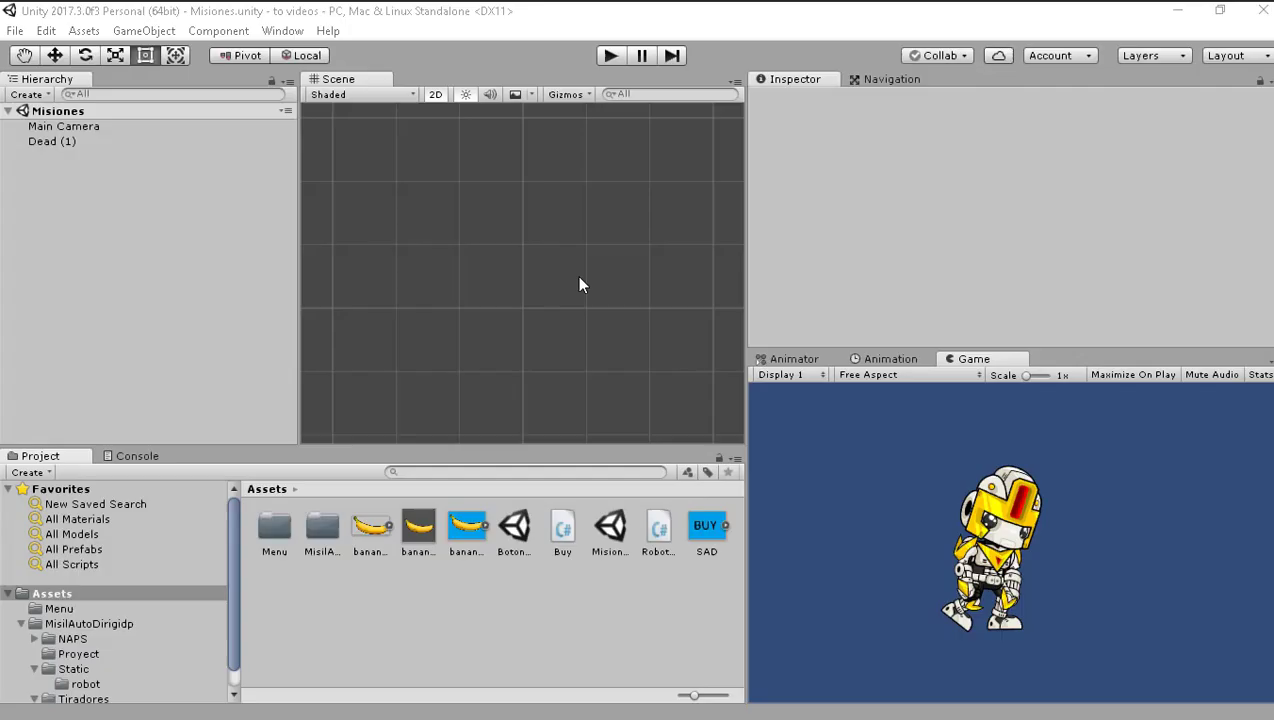
# - Open the Menu scene and drag Menu2 into the Canvas Menu script's Panel field
pyautogui.click(57, 609)
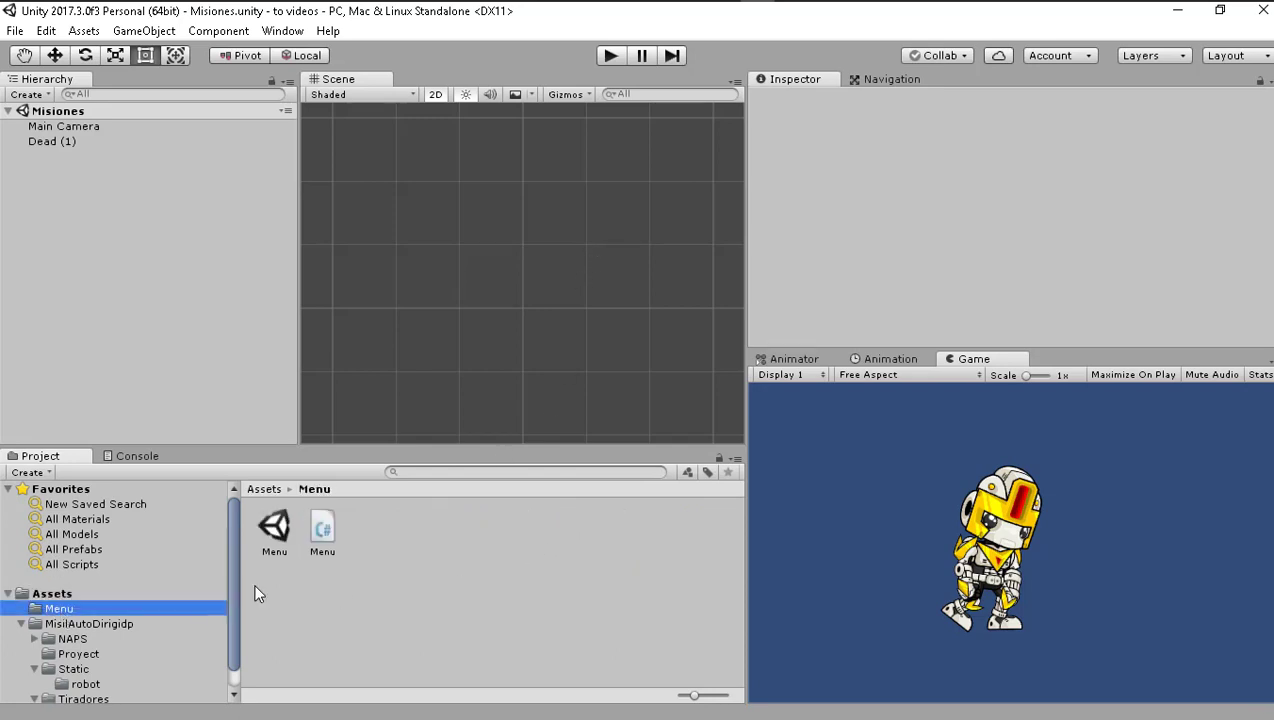
pyautogui.doubleClick(280, 525)
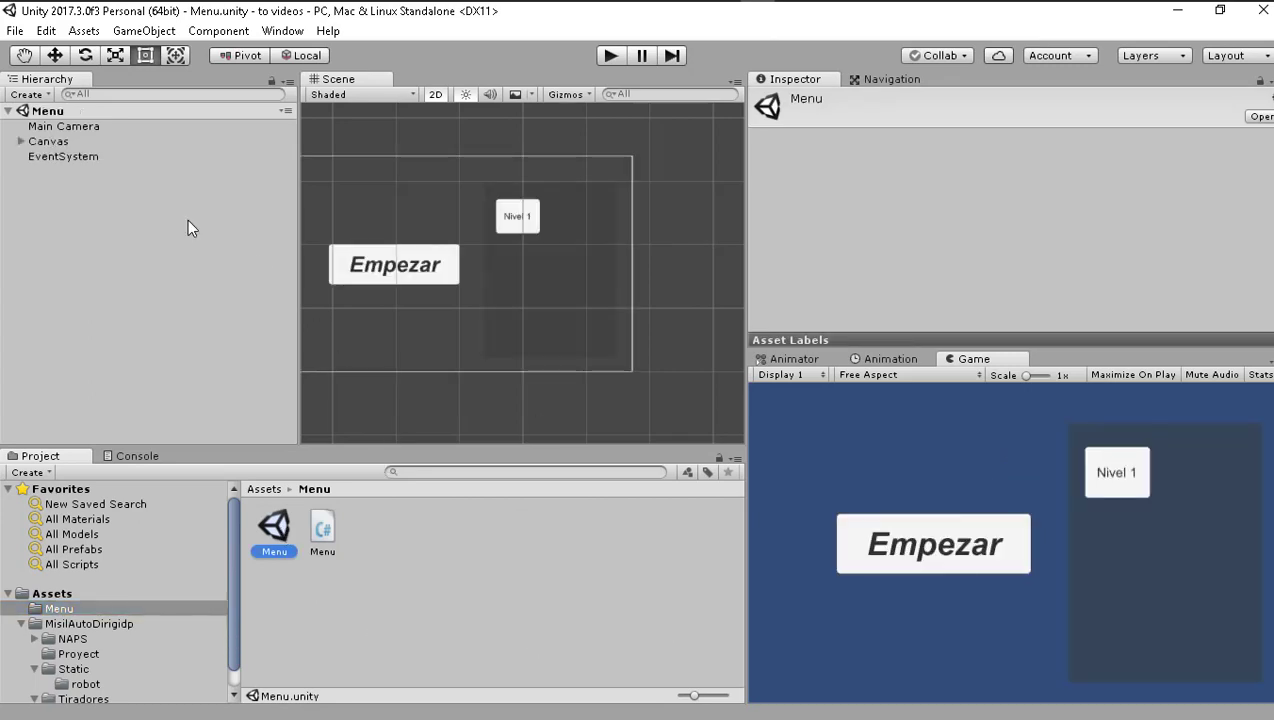
pyautogui.click(50, 141)
pyautogui.click(21, 141)
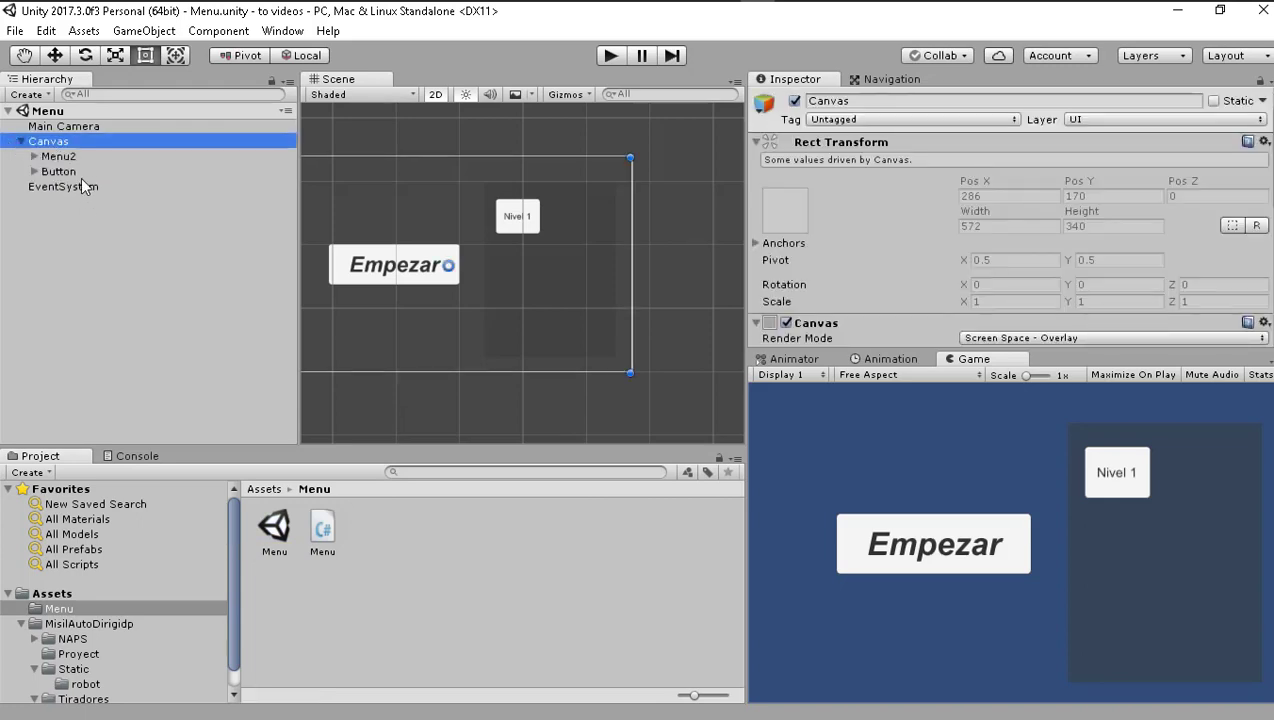
pyautogui.scroll(-5, 1016, 245)
pyautogui.scroll(-3, 1030, 290)
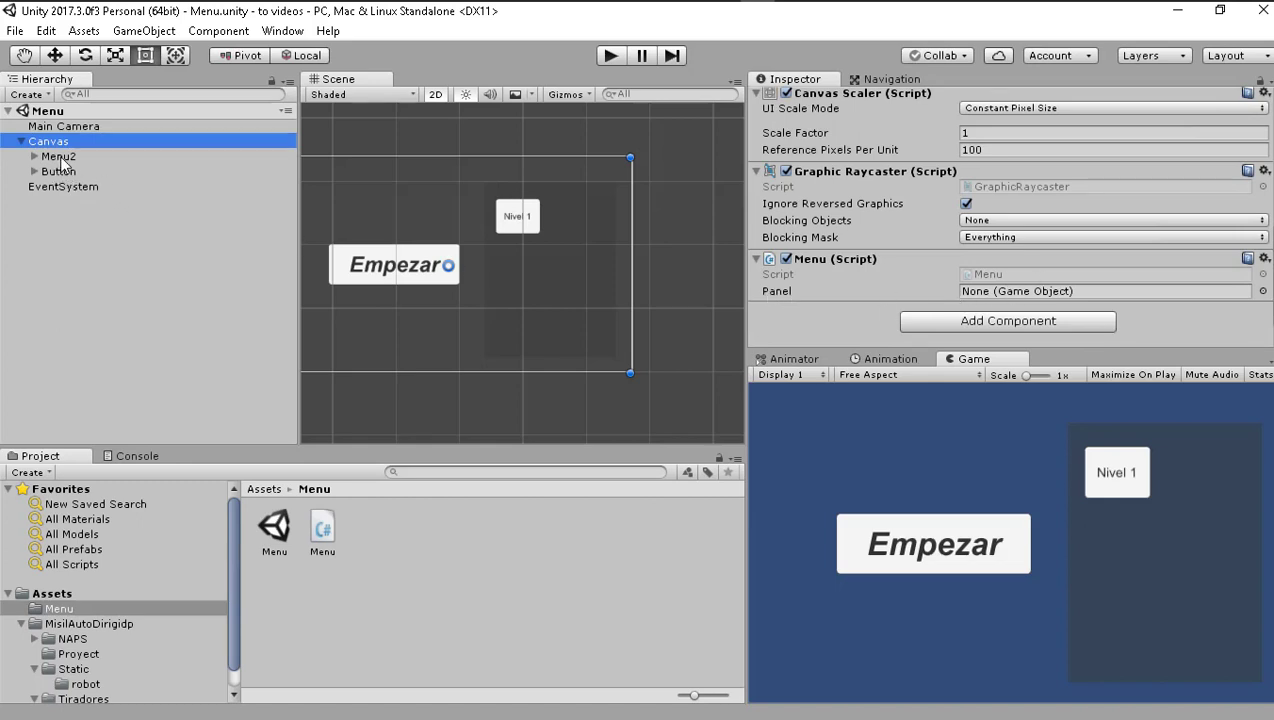
pyautogui.moveTo(58, 157); pyautogui.dragTo(993, 296)
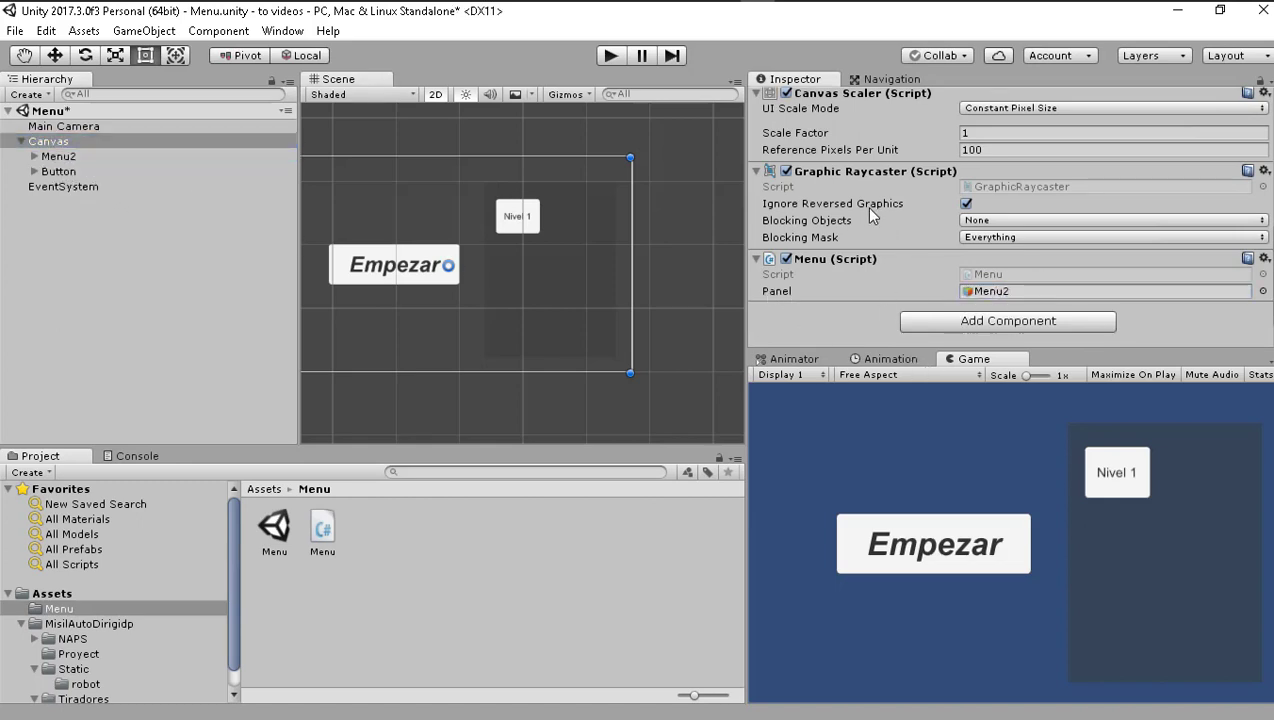
# - Toggle the Menu2 panel's active checkbox off and on, leaving it active
pyautogui.scroll(5, 862, 195)
pyautogui.click(70, 157)
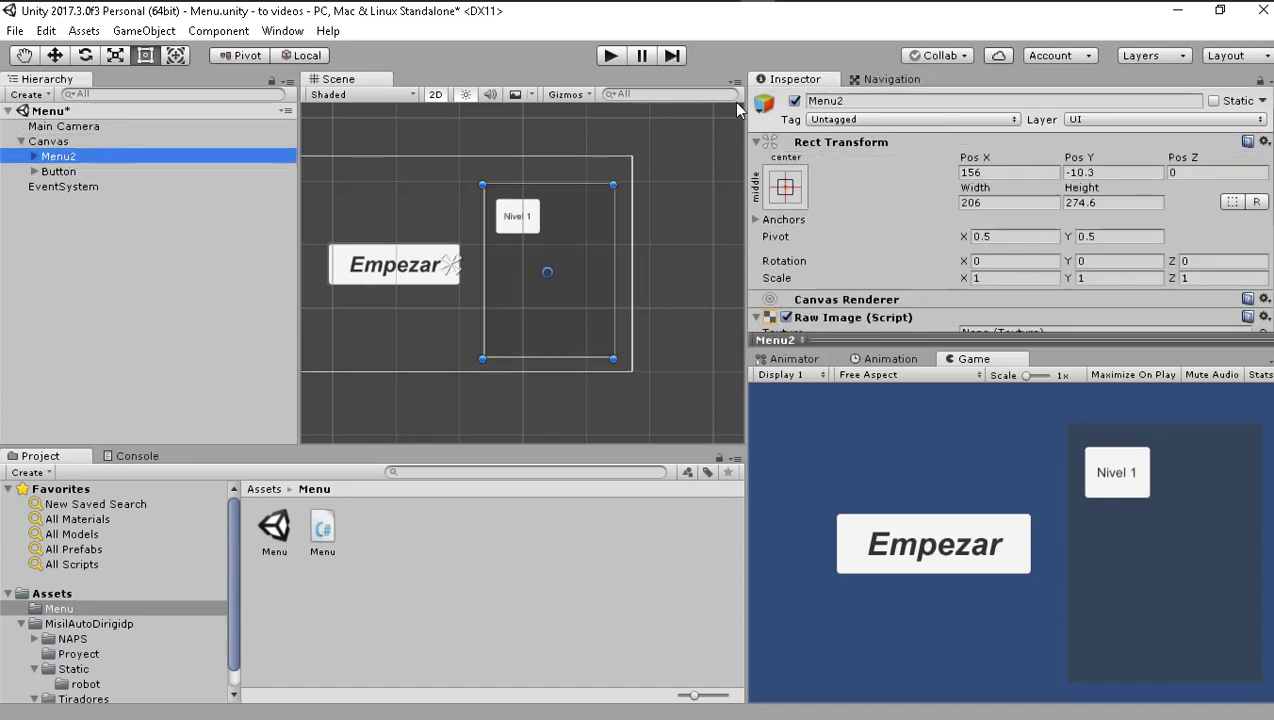
pyautogui.click(795, 102)
pyautogui.click(795, 102)
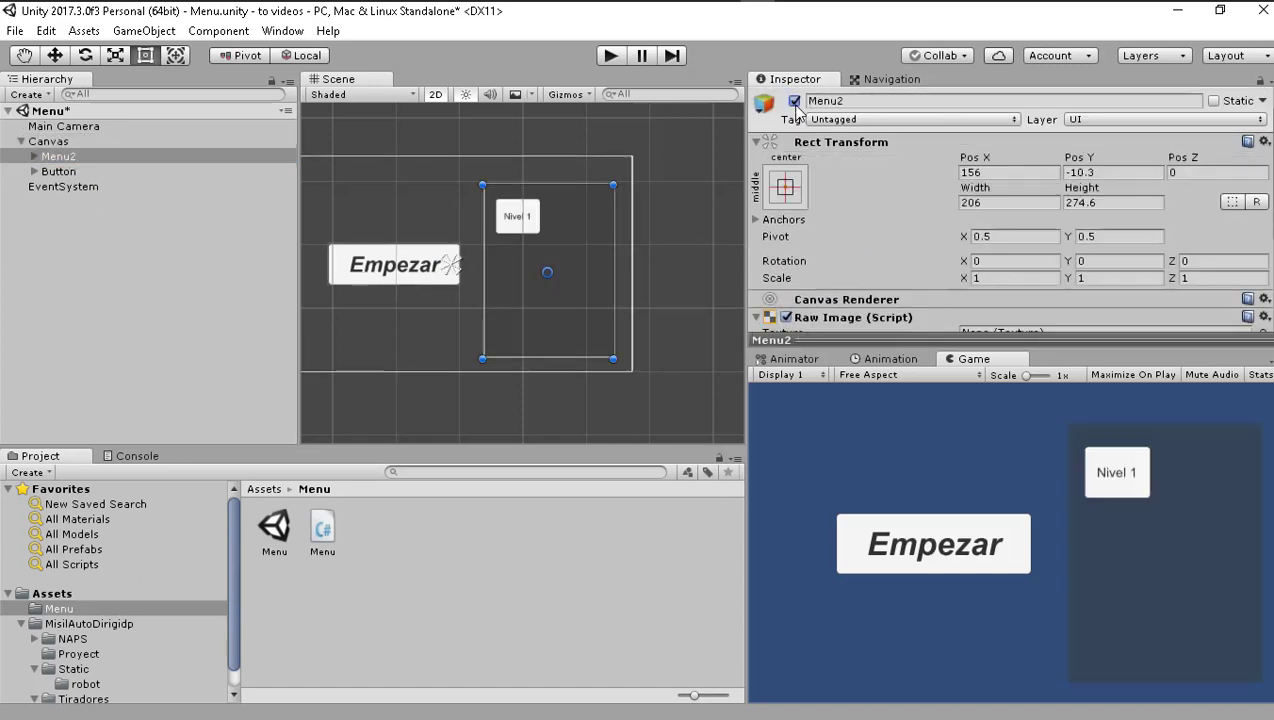
pyautogui.click(795, 102)
pyautogui.click(795, 102)
# - Give the Empezar button an On Click entry targeting Canvas with Menu.AbrirPanel()
pyautogui.click(58, 174)
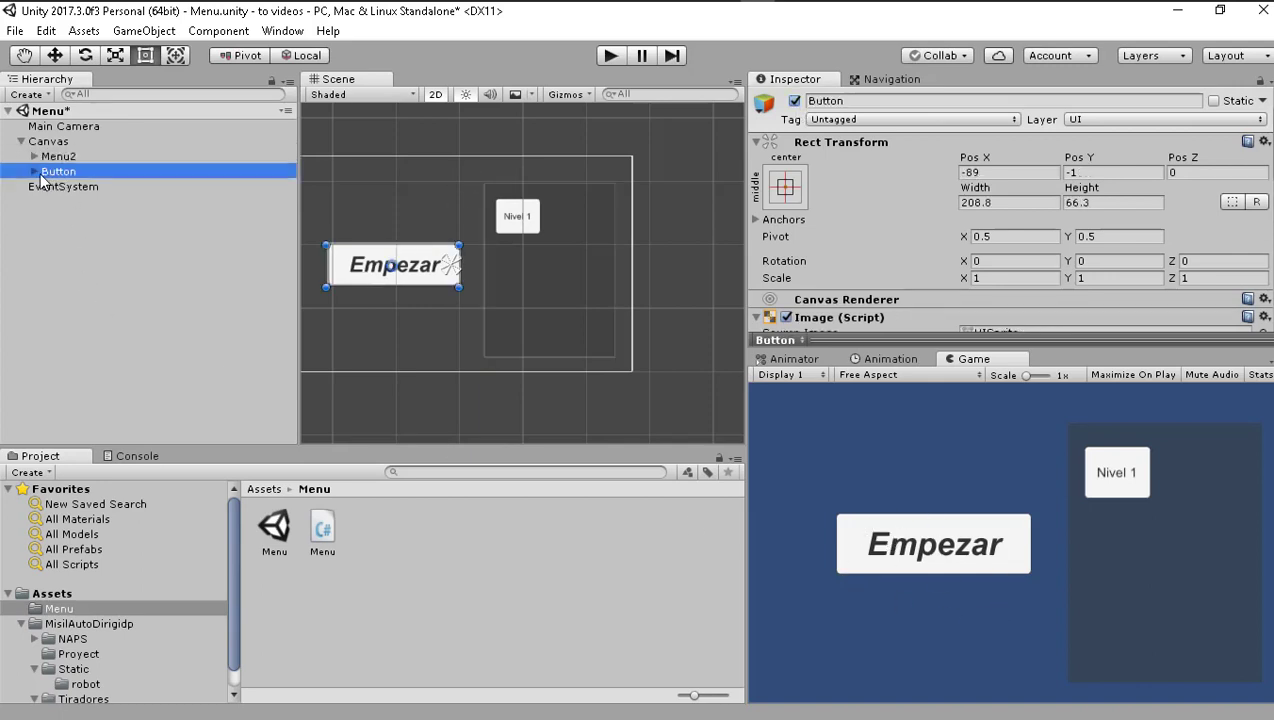
pyautogui.click(35, 171)
pyautogui.click(35, 171)
pyautogui.scroll(-5, 958, 250)
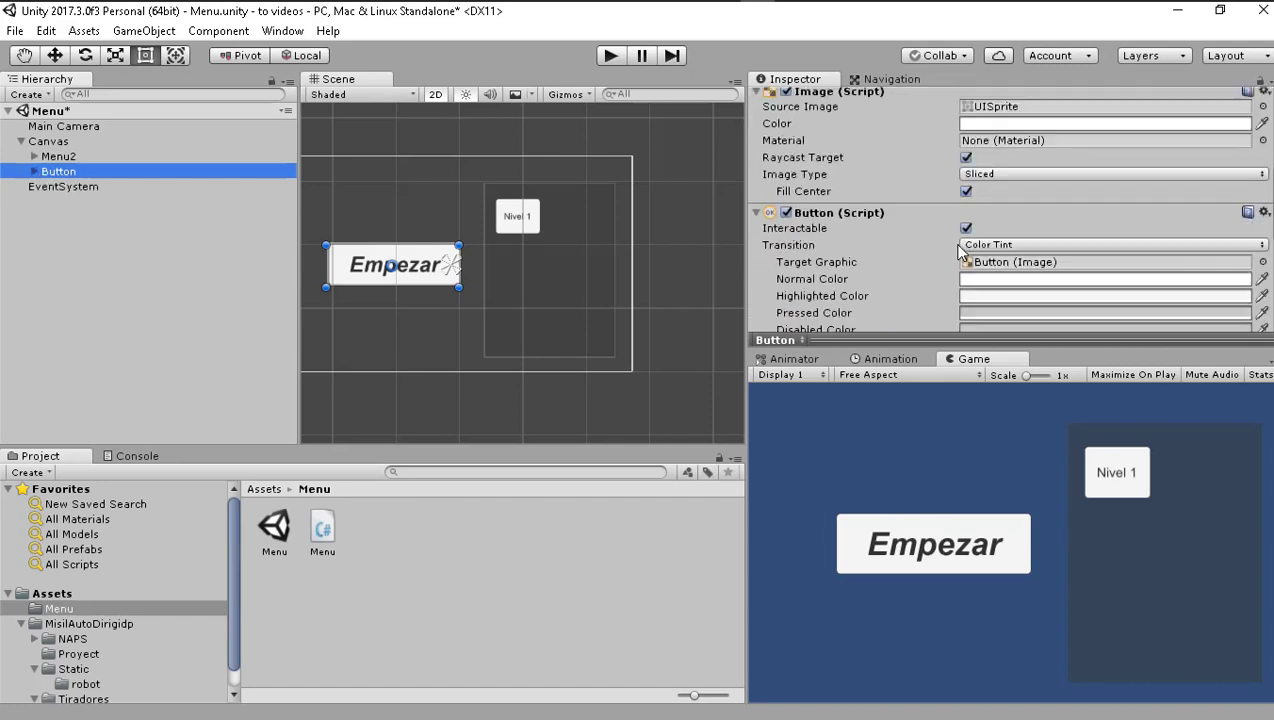
pyautogui.scroll(-5, 880, 220)
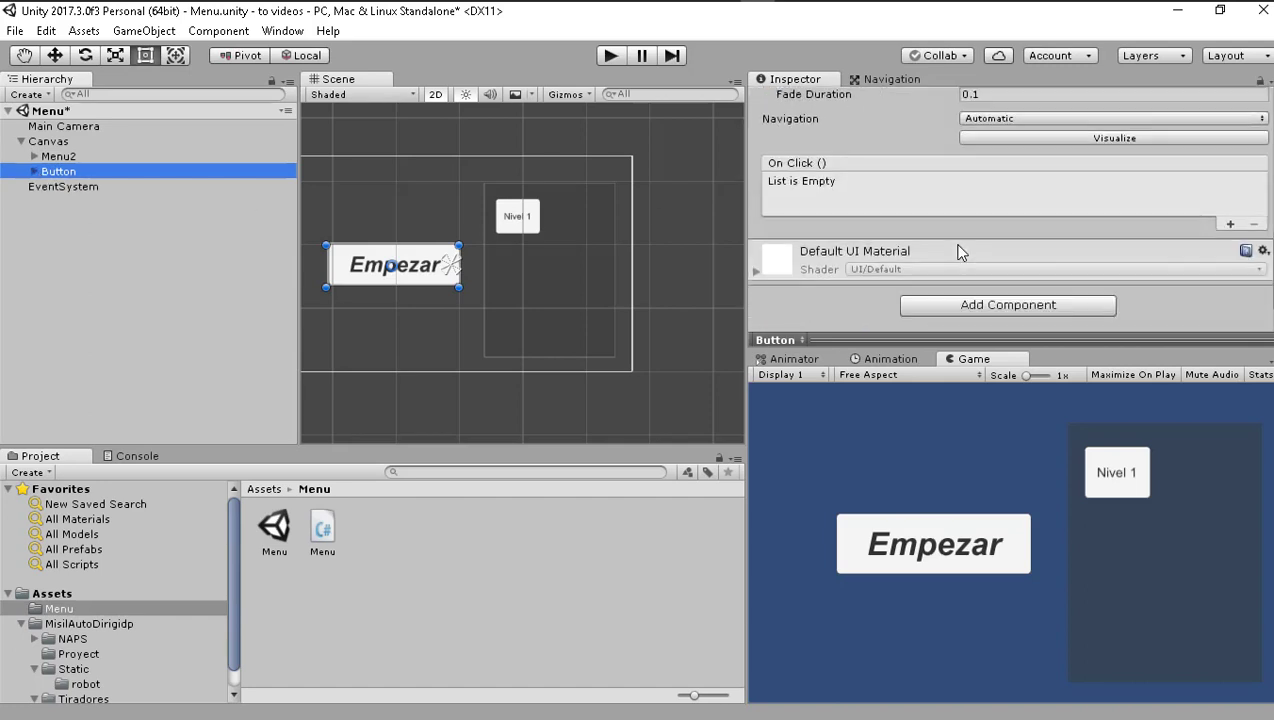
pyautogui.click(1230, 224)
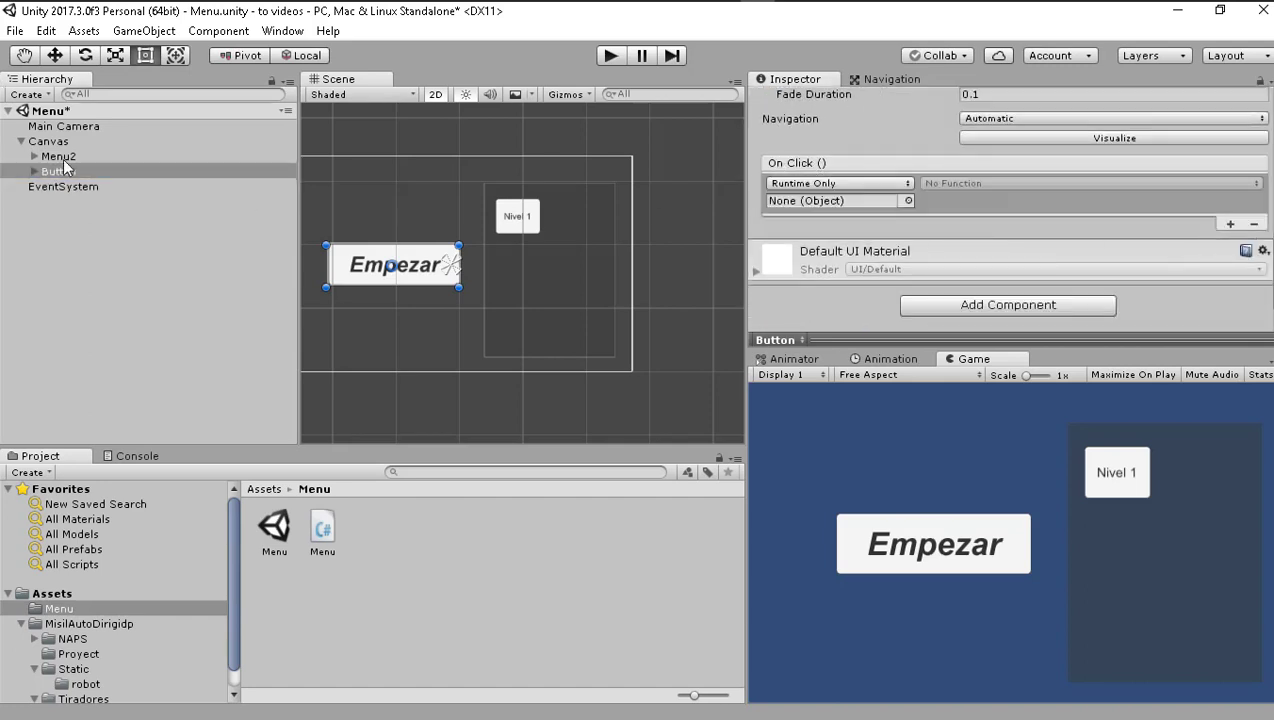
pyautogui.moveTo(48, 142); pyautogui.dragTo(800, 205)
pyautogui.moveTo(800, 204); pyautogui.dragTo(801, 204)
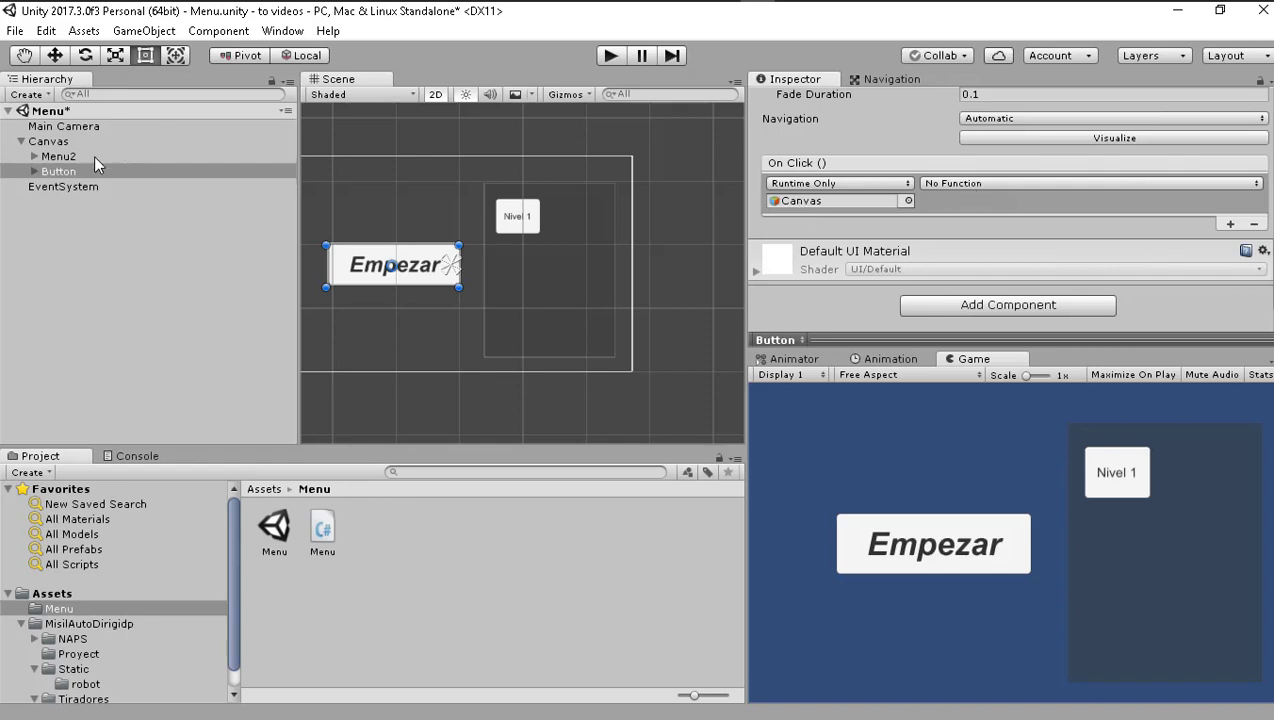
pyautogui.click(957, 185)
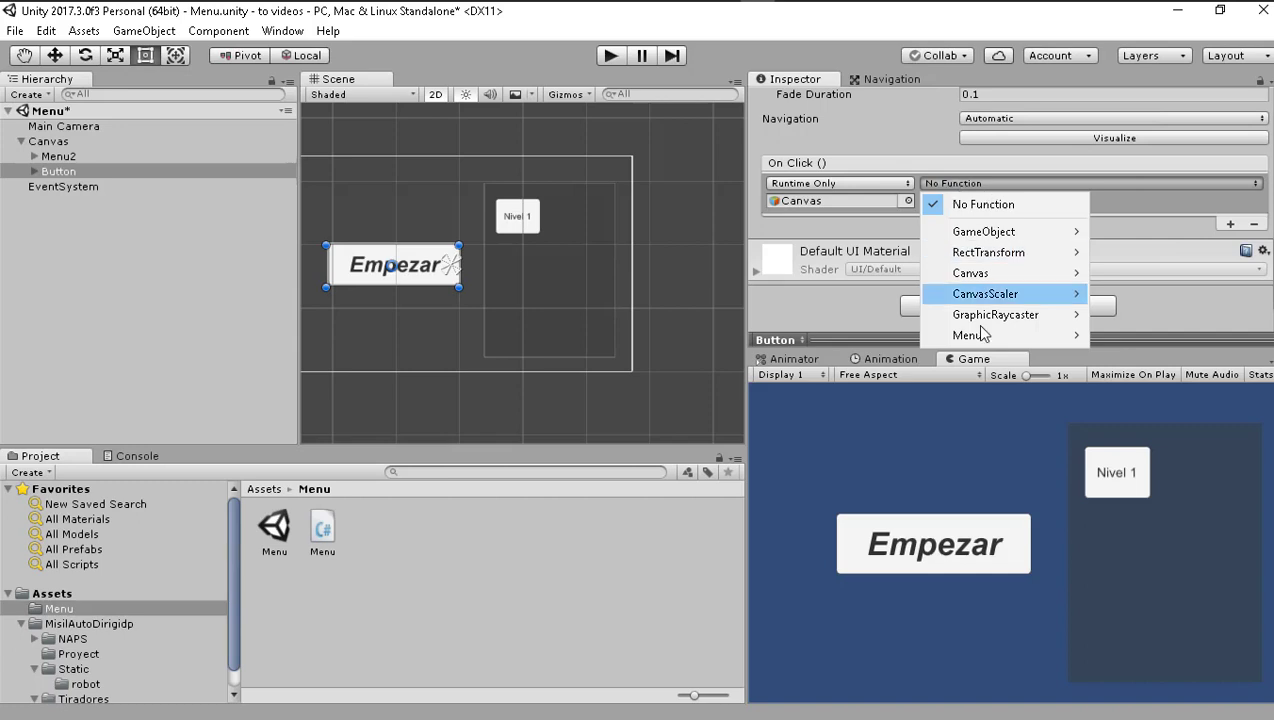
pyautogui.moveTo(975, 335)
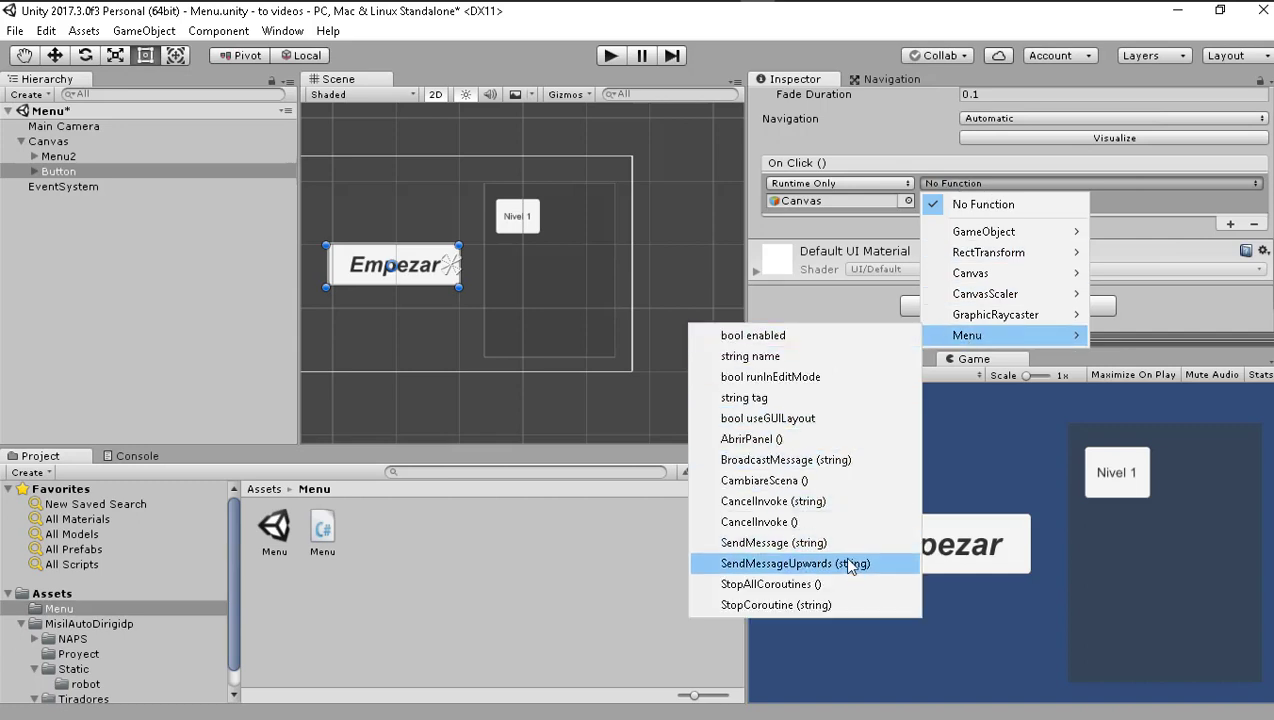
pyautogui.click(745, 438)
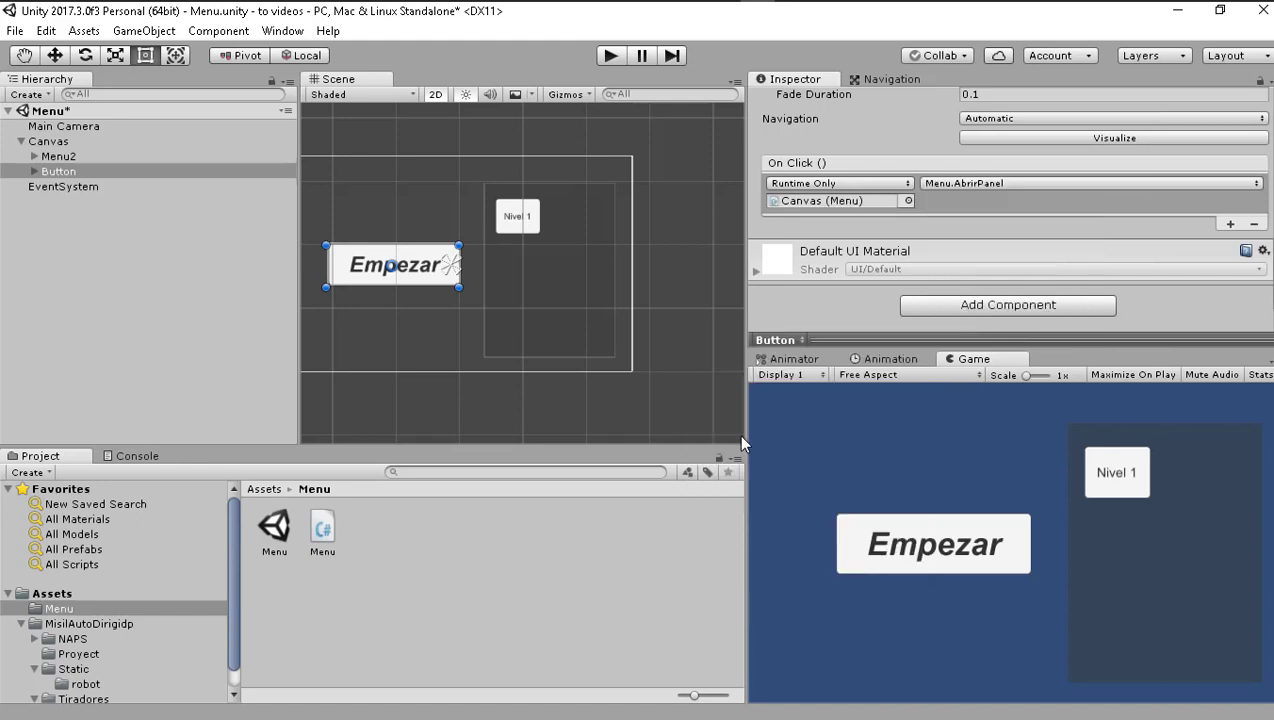
pyautogui.click(610, 57)
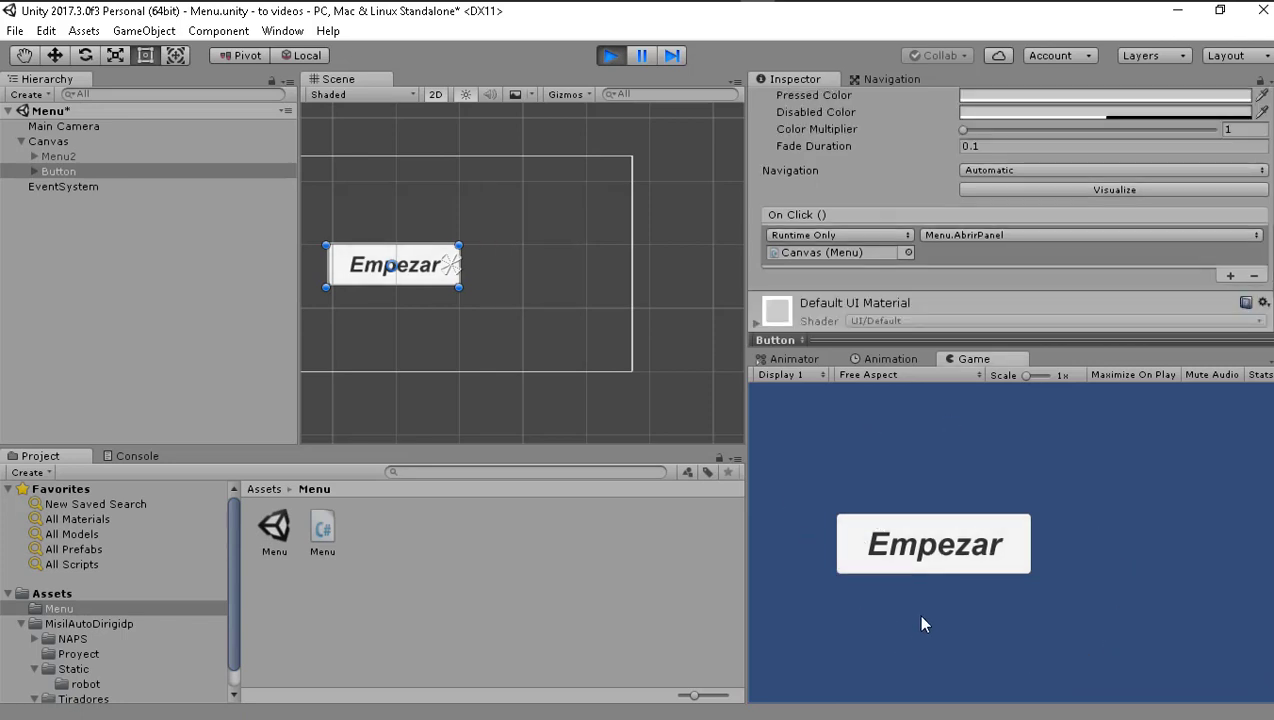
pyautogui.click(928, 553)
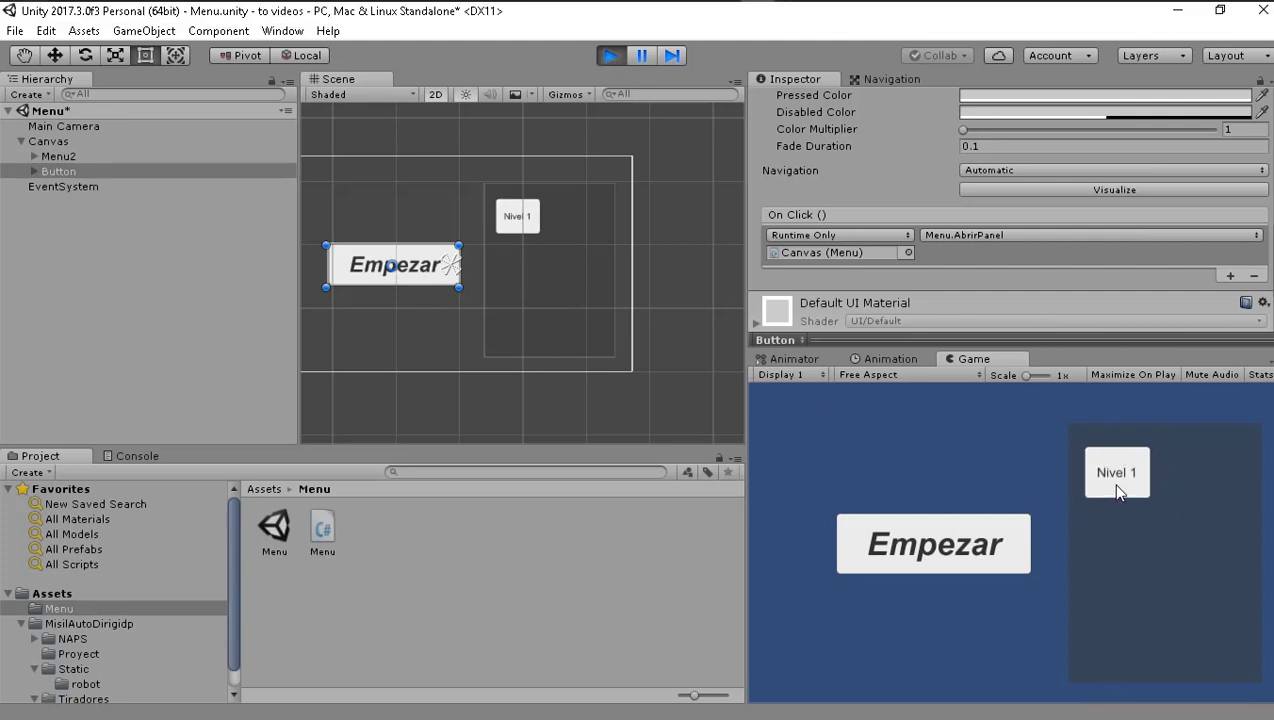
pyautogui.click(609, 56)
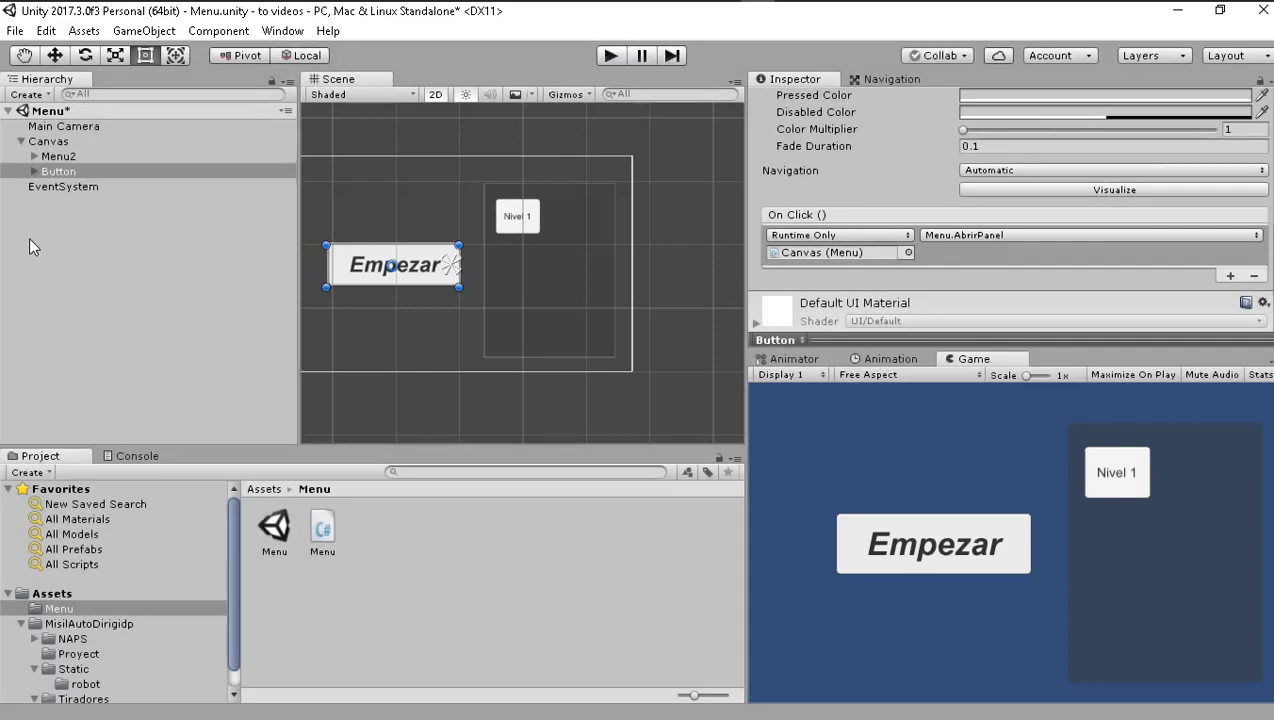
# - Collapse Empezar, expand Menu2 and select its Nivel 1 button
pyautogui.click(34, 171)
pyautogui.click(34, 171)
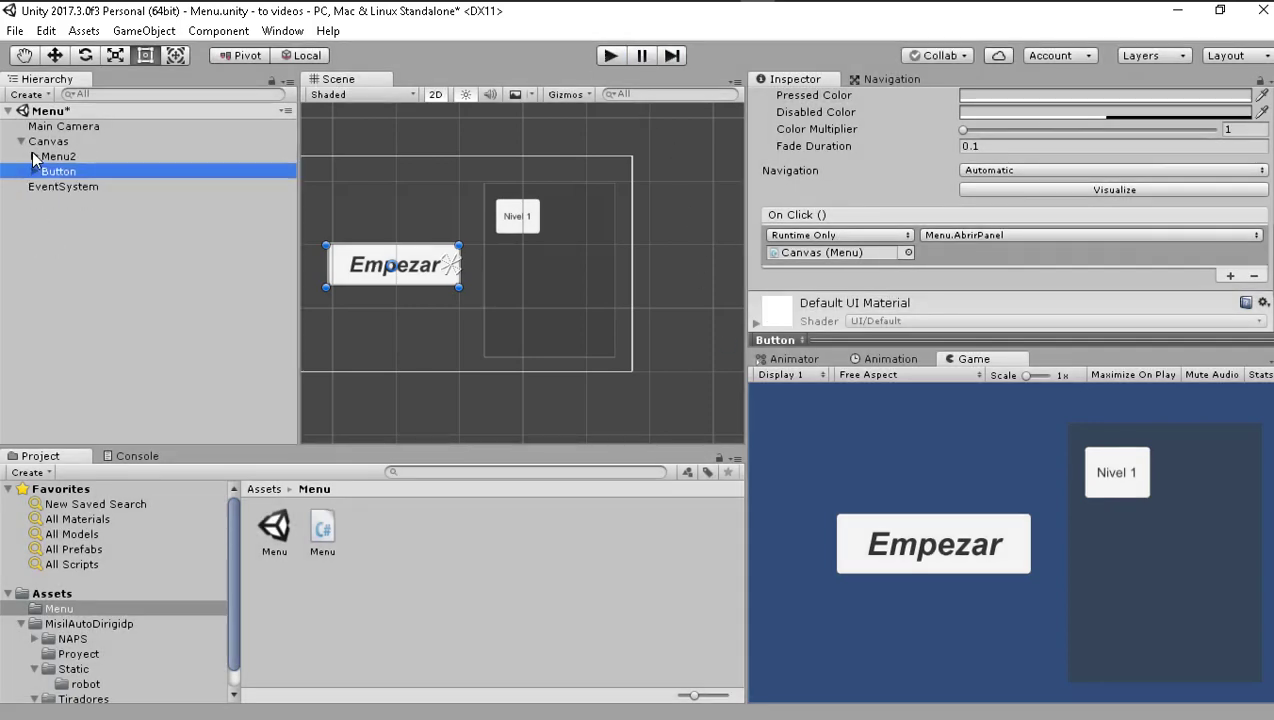
pyautogui.click(34, 156)
pyautogui.click(84, 174)
# - Add an On Click entry targeting Canvas that calls Menu.CambiareScena()
pyautogui.scroll(-2, 853, 158)
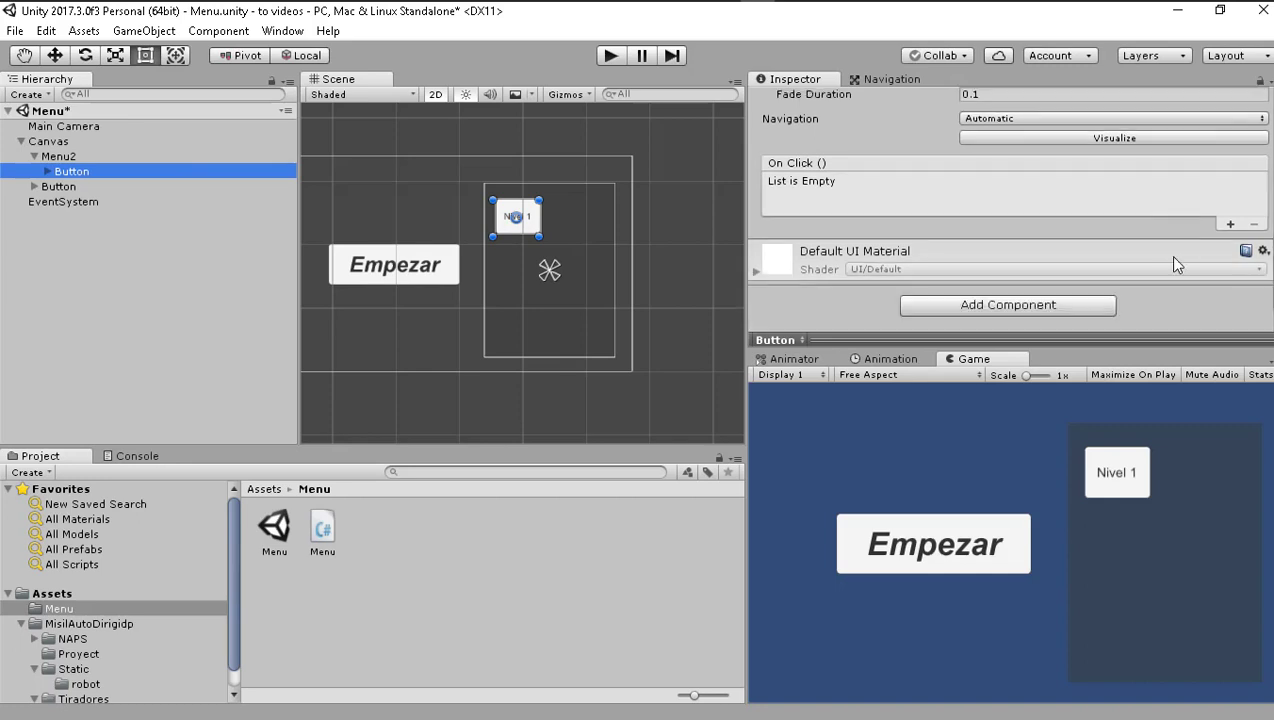
pyautogui.click(1231, 226)
pyautogui.click(1231, 226)
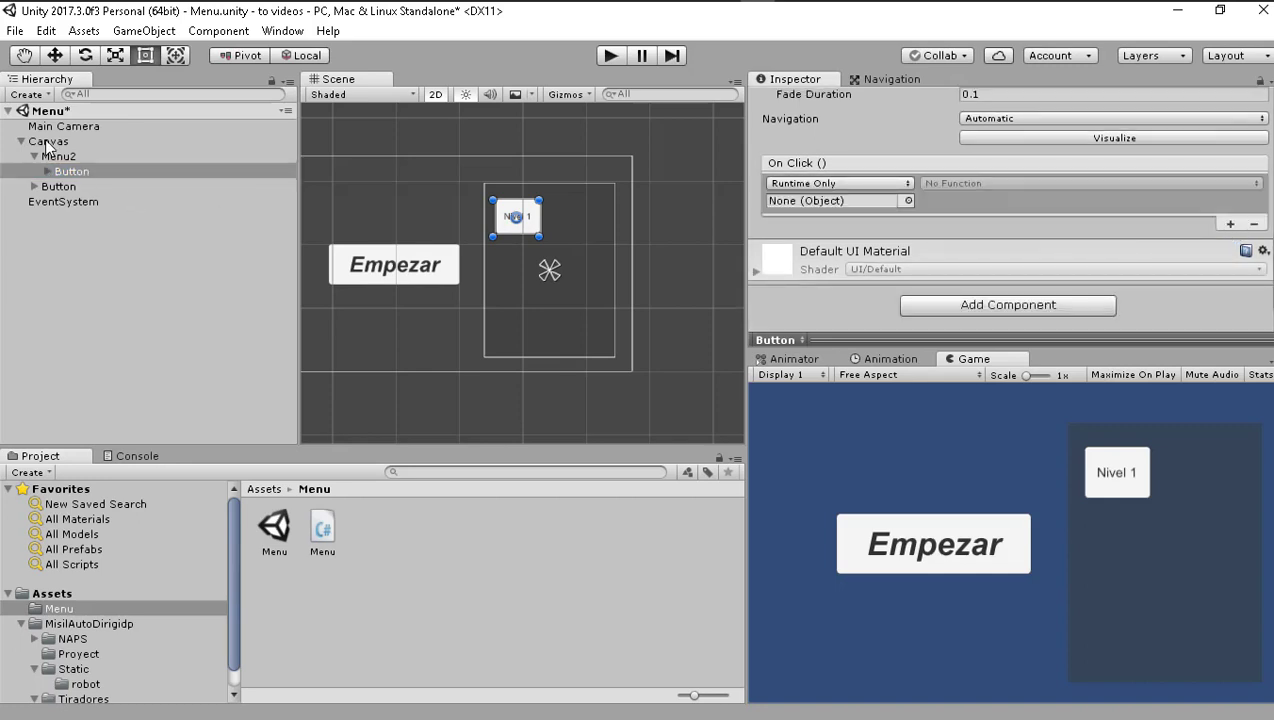
pyautogui.click(843, 201)
pyautogui.moveTo(845, 201); pyautogui.dragTo(845, 201)
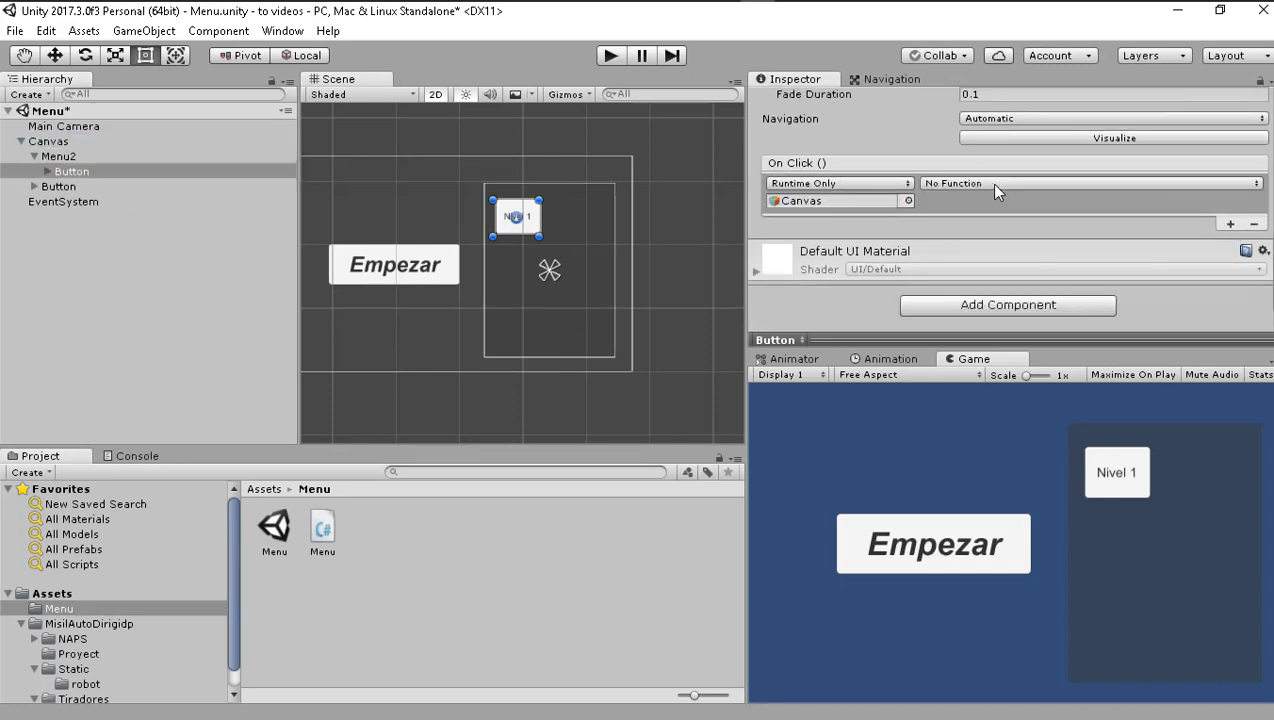
pyautogui.click(989, 183)
pyautogui.moveTo(994, 345)
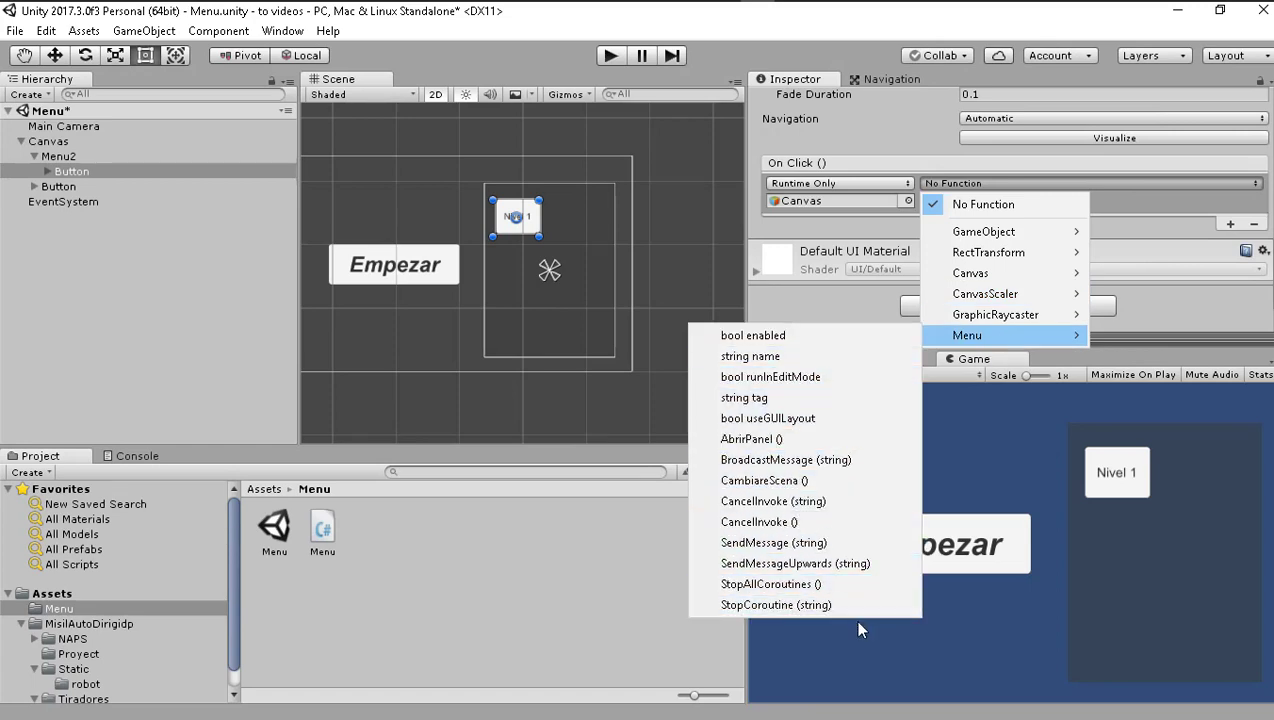
pyautogui.click(797, 482)
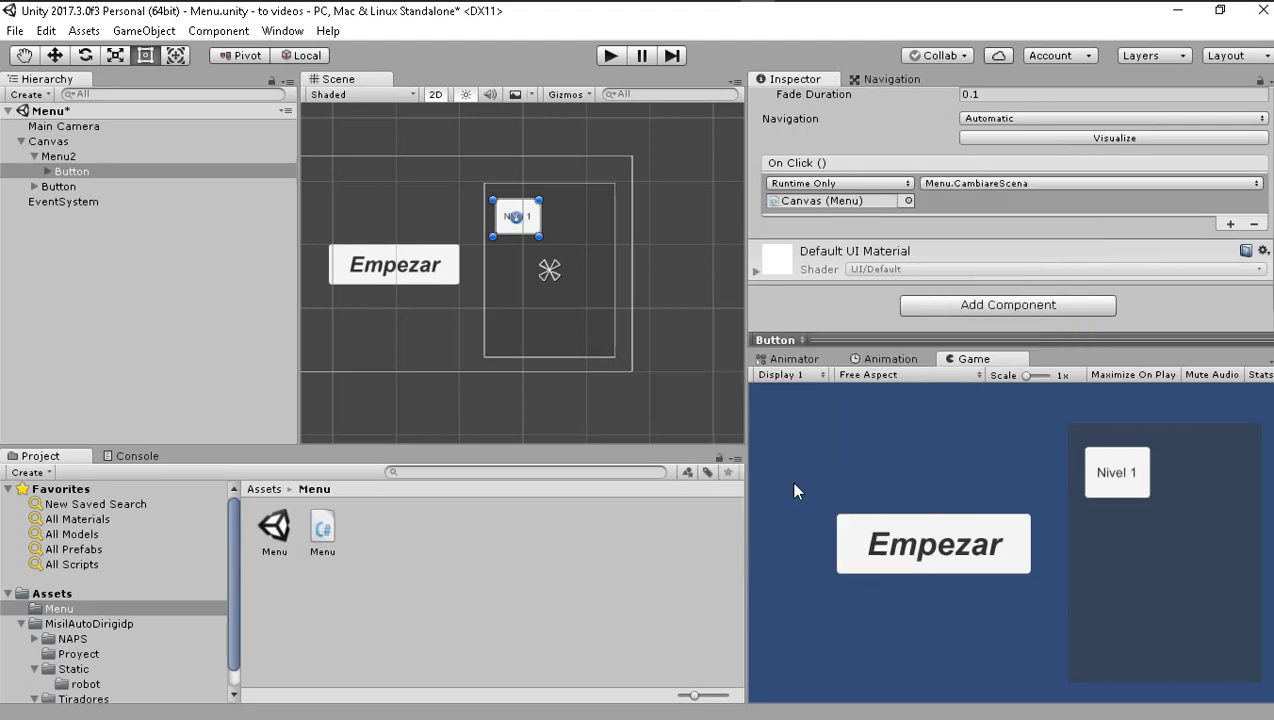
pyautogui.click(960, 180)
pyautogui.hotkey('alt', 'Tab')
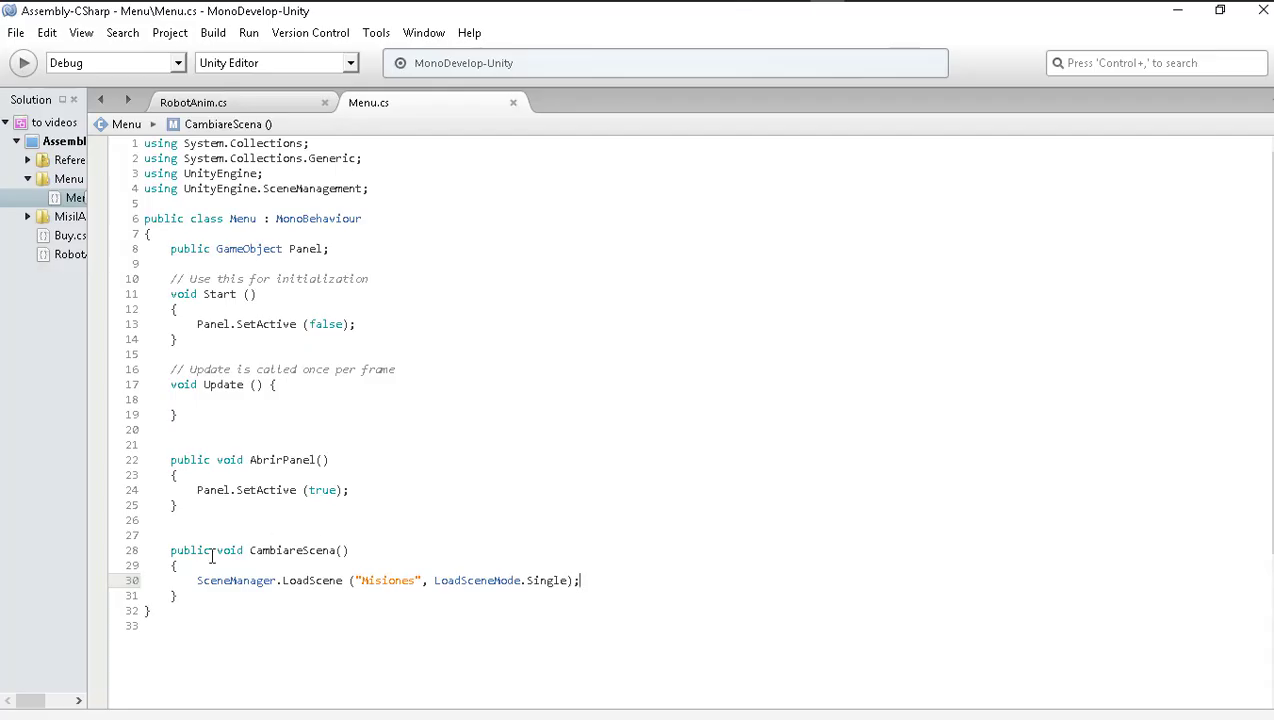
# - Run the game, press Empezar, then Nivel 1 to load the Misiones scene
pyautogui.moveTo(170, 550); pyautogui.dragTo(208, 550)
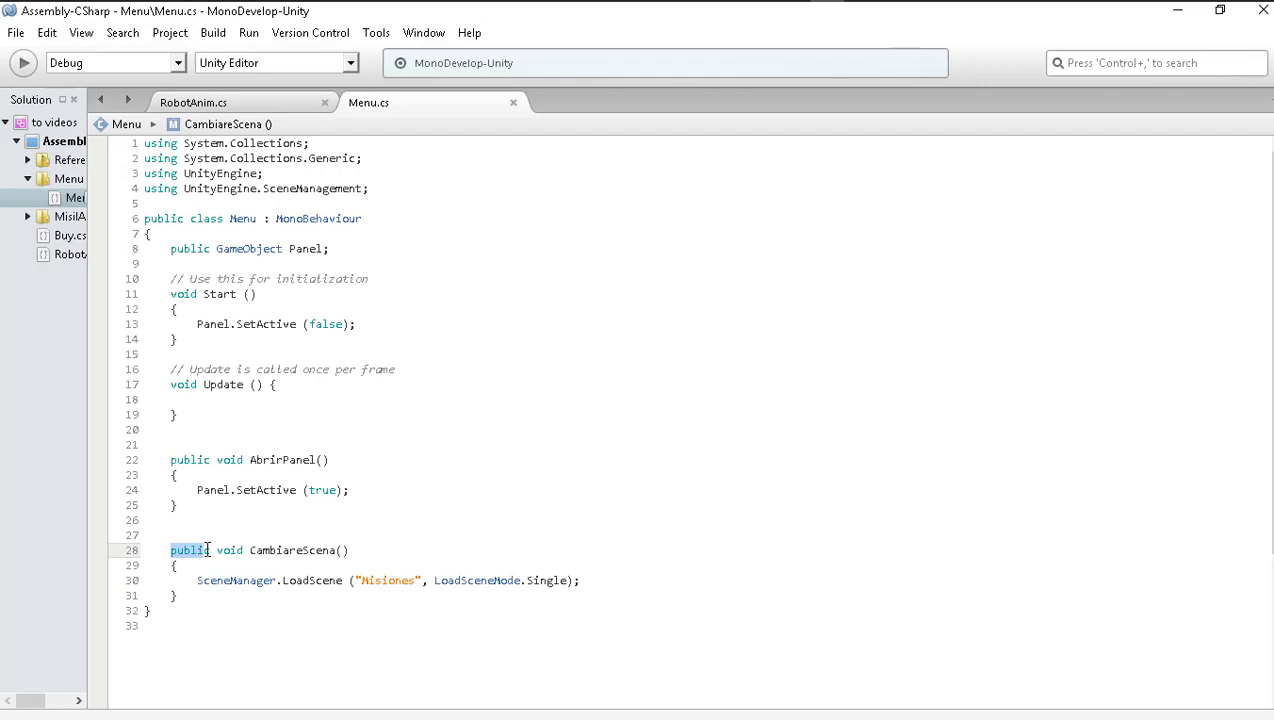
pyautogui.hotkey('alt', 'Tab')
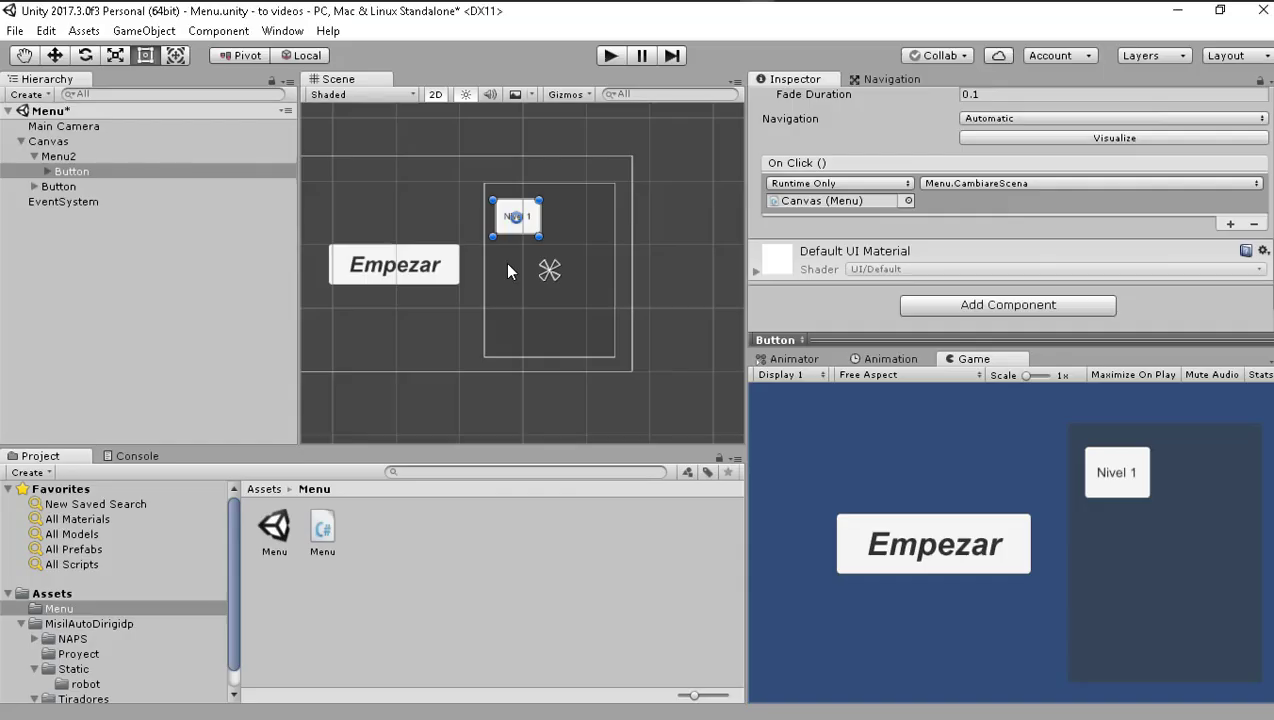
pyautogui.click(610, 55)
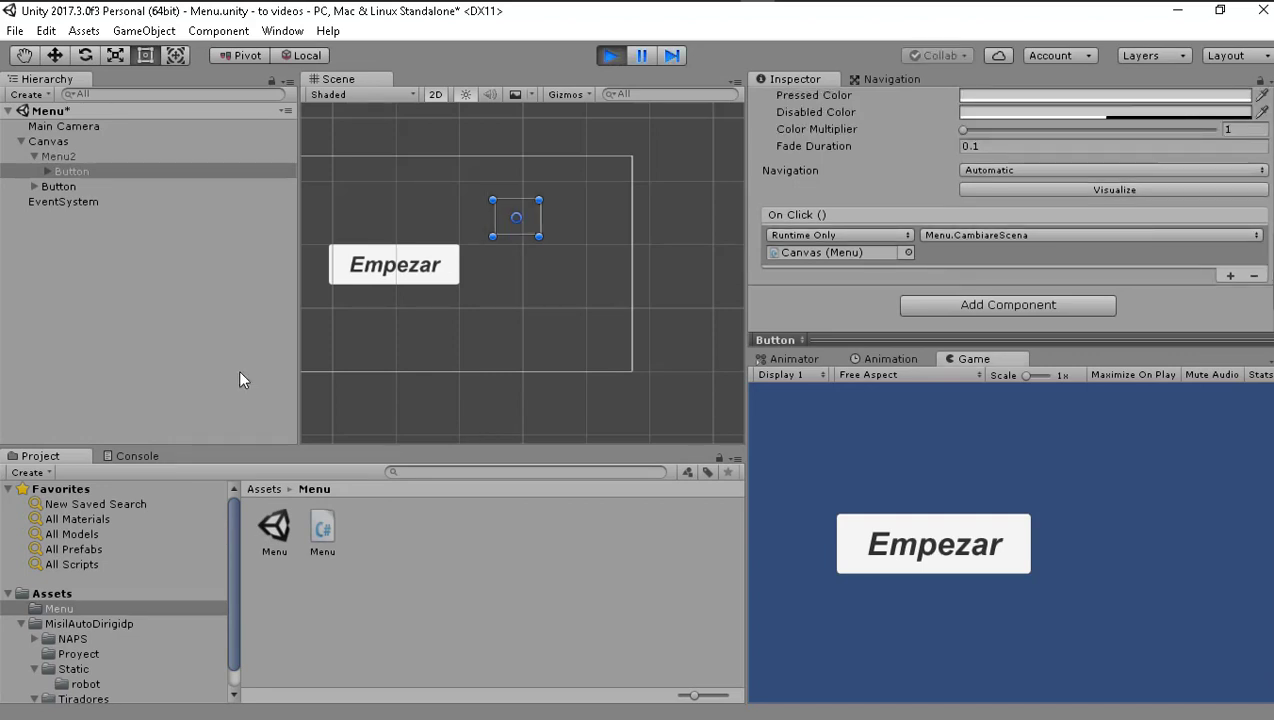
pyautogui.click(868, 544)
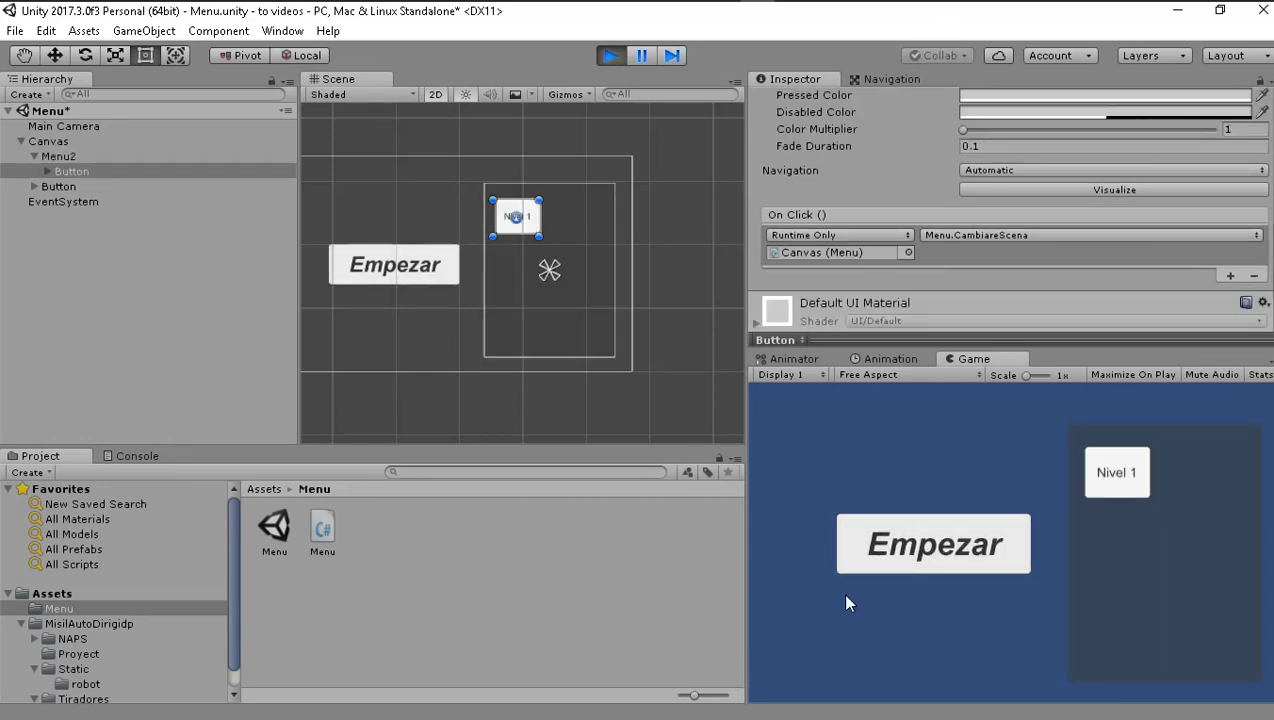
pyautogui.click(1106, 470)
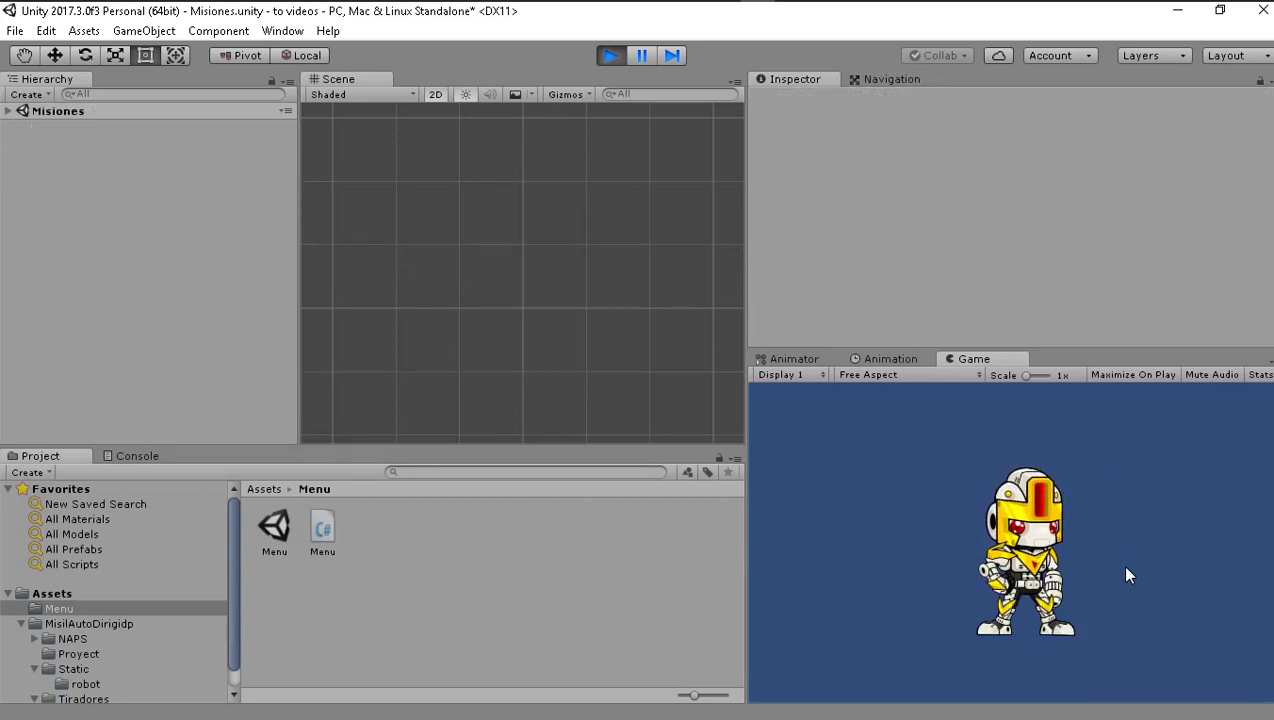
# - Stop Play mode, select and deselect the Empezar button in the Scene view, then switch windows
pyautogui.click(610, 55)
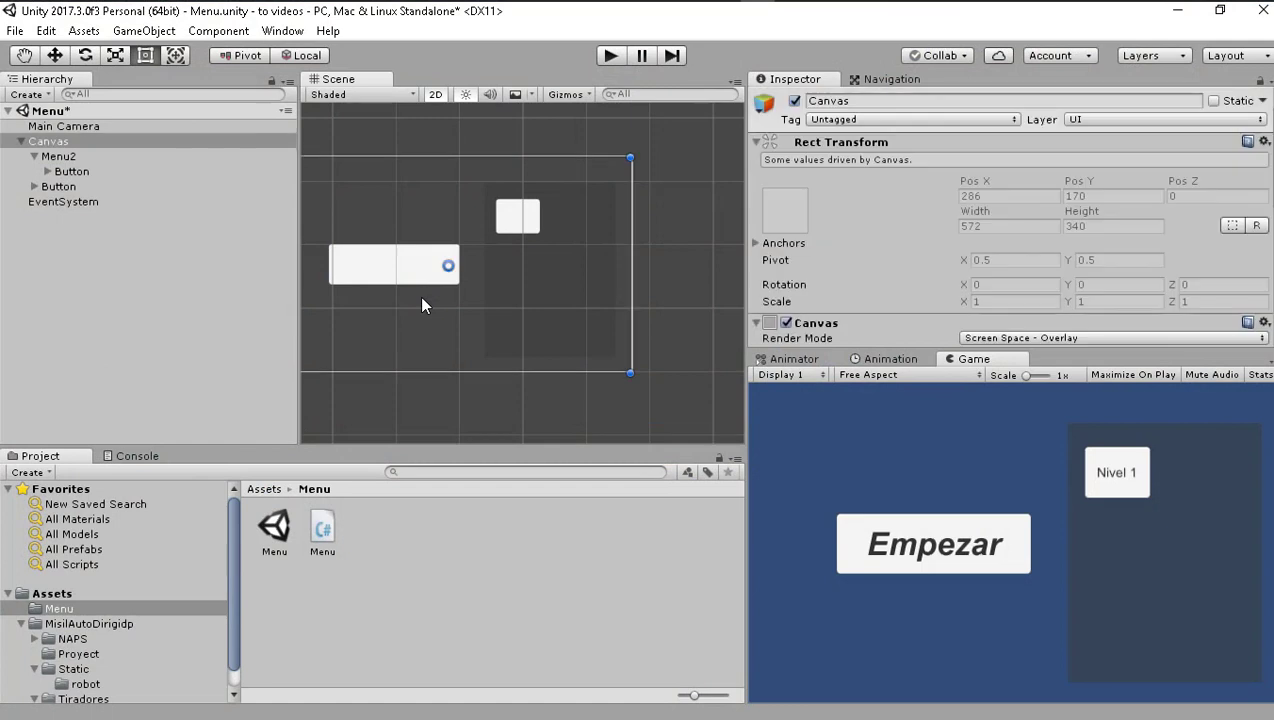
pyautogui.click(548, 645)
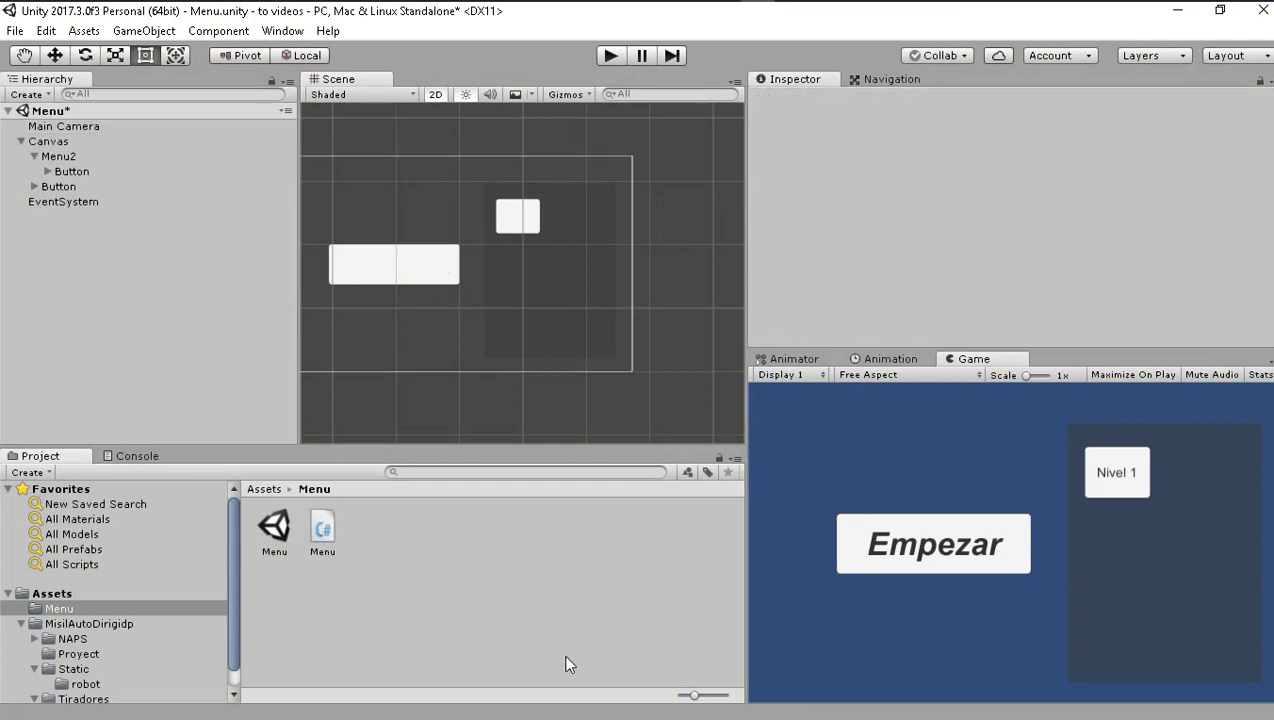
pyautogui.click(431, 286)
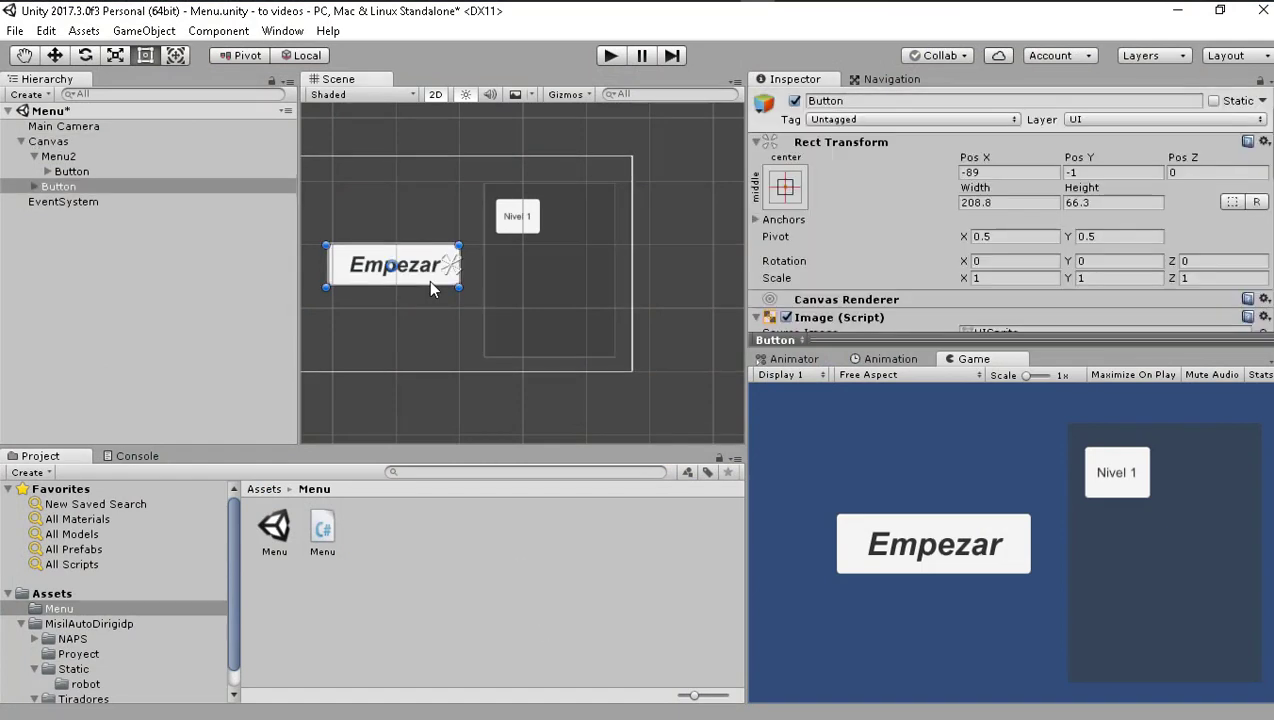
pyautogui.click(441, 394)
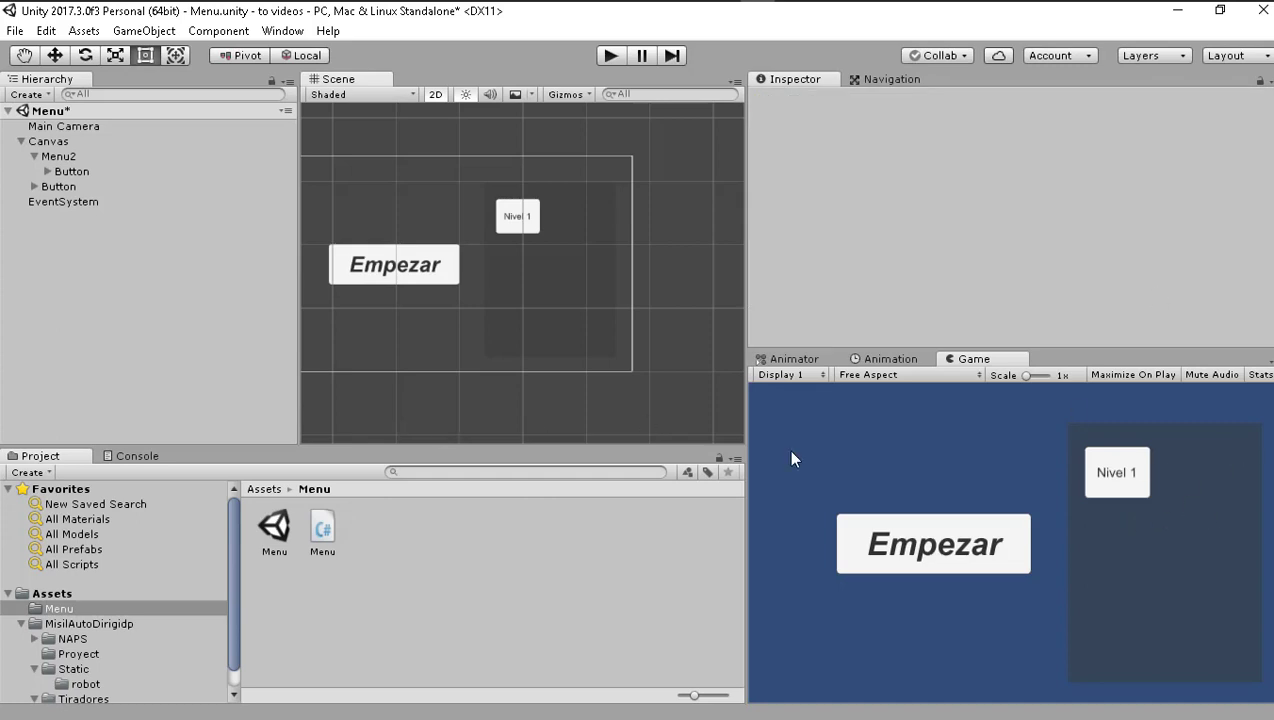
pyautogui.hotkey('alt', 'Tab')
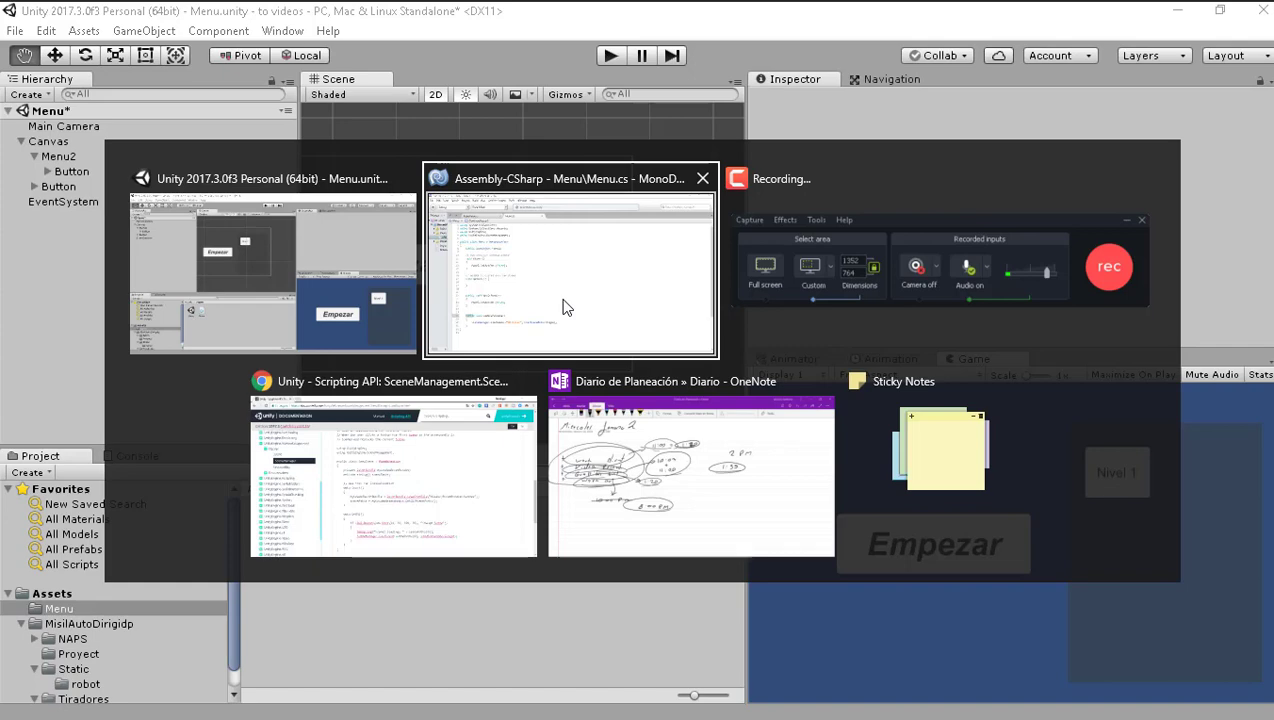
# - In Menu.cs, paste a copy of the AbrirPanel method below CambiareScena
pyautogui.click(563, 307)
pyautogui.scroll(-3, 473, 419)
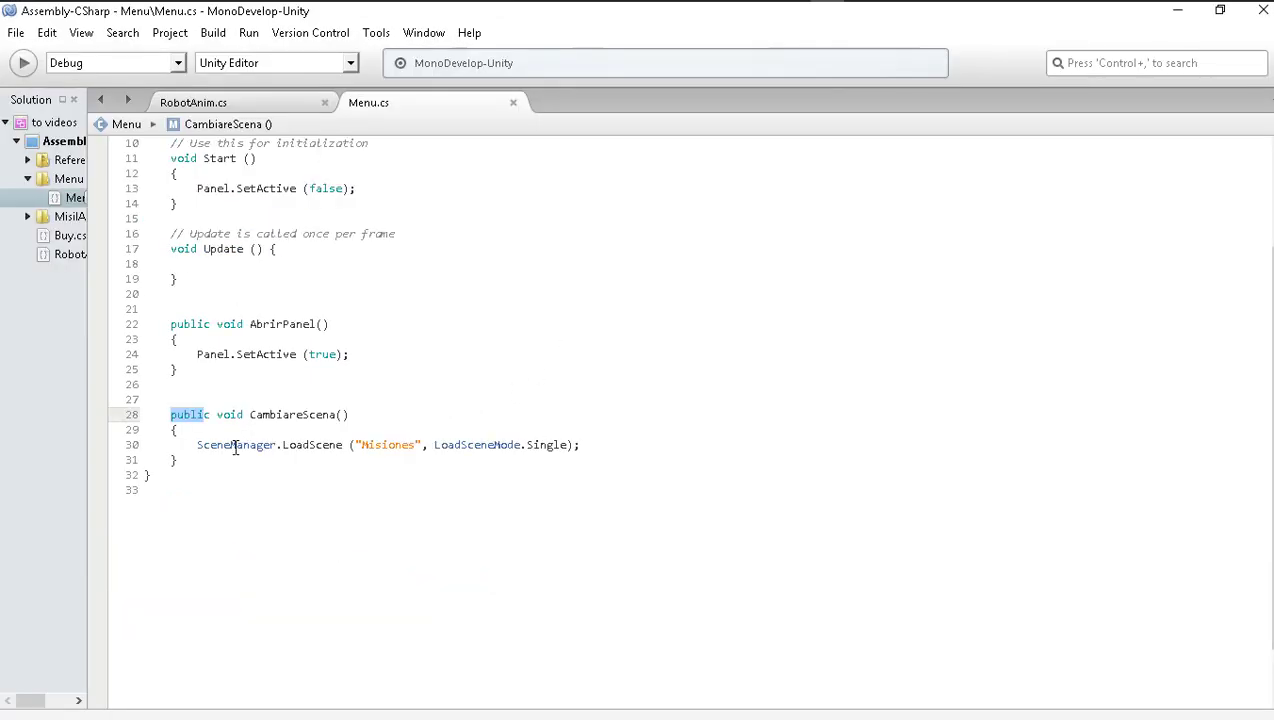
pyautogui.moveTo(178, 462); pyautogui.dragTo(146, 410)
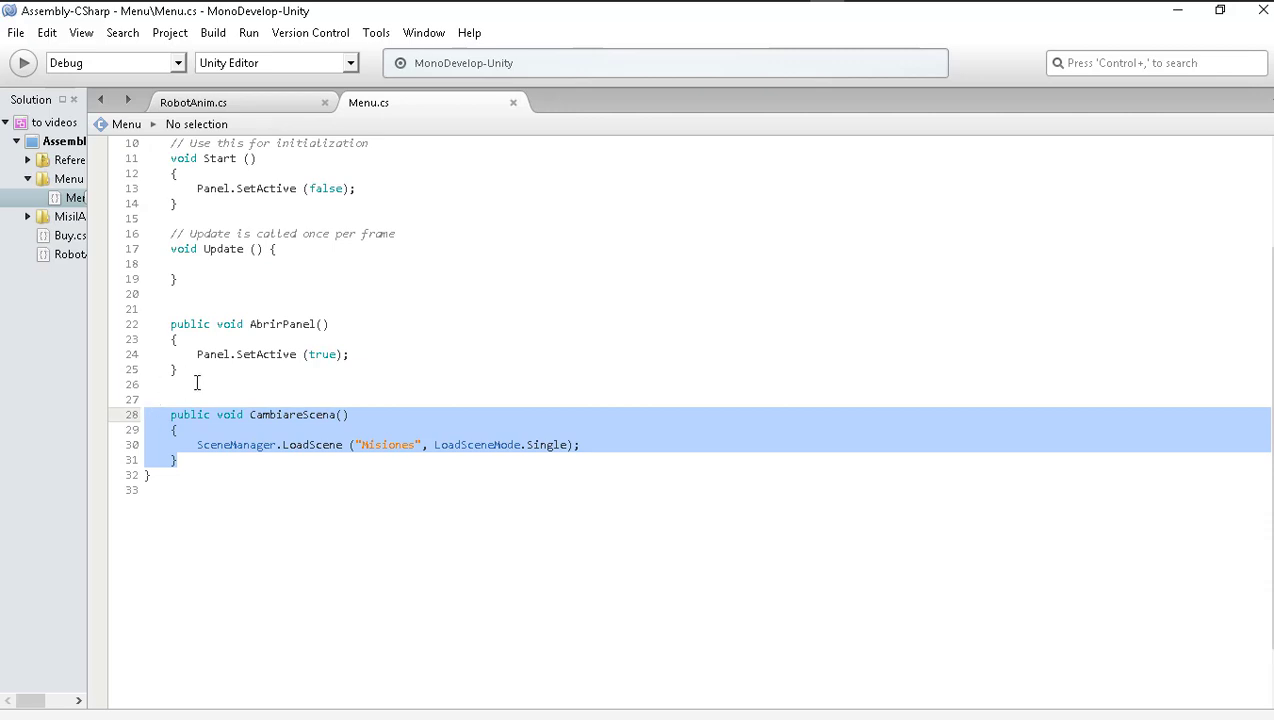
pyautogui.moveTo(178, 370)
pyautogui.mouseDown()
pyautogui.moveTo(146, 355)
pyautogui.moveTo(142, 323)
pyautogui.mouseUp()
pyautogui.hotkey('ctrl', 'c')
pyautogui.click(199, 455)
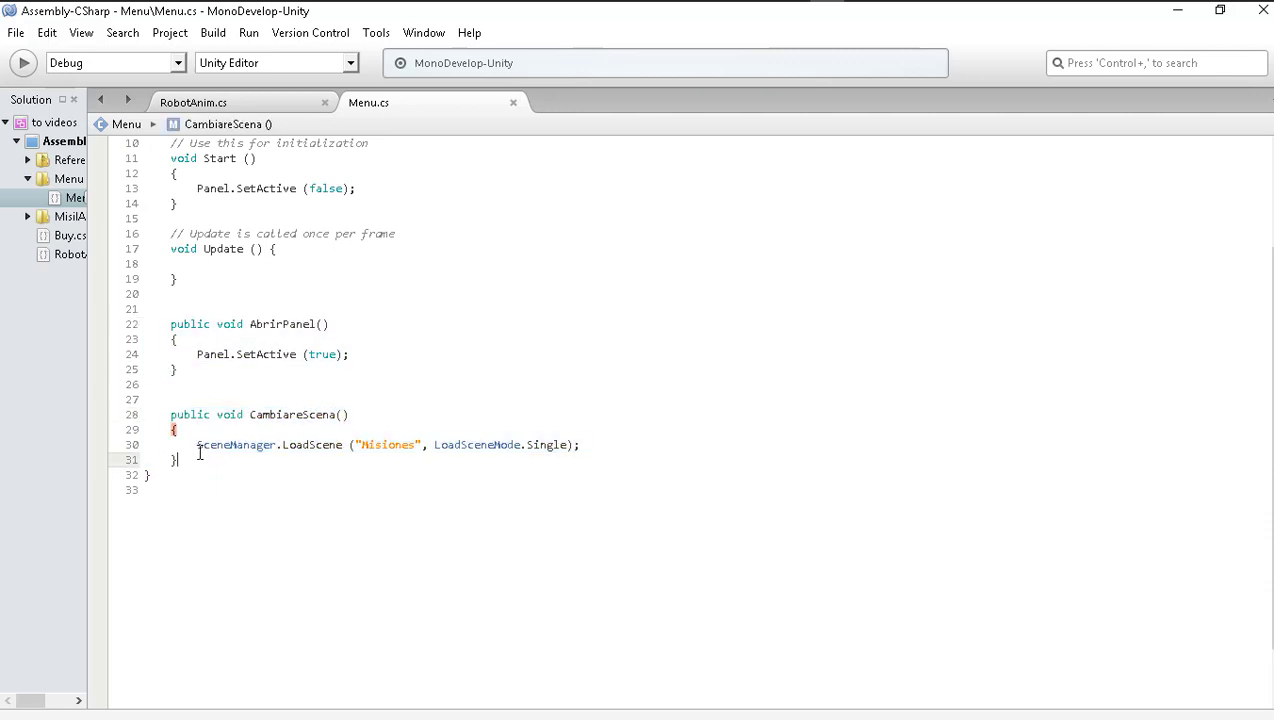
pyautogui.press('Return')
pyautogui.press('Return')
pyautogui.hotkey('ctrl', 'v')
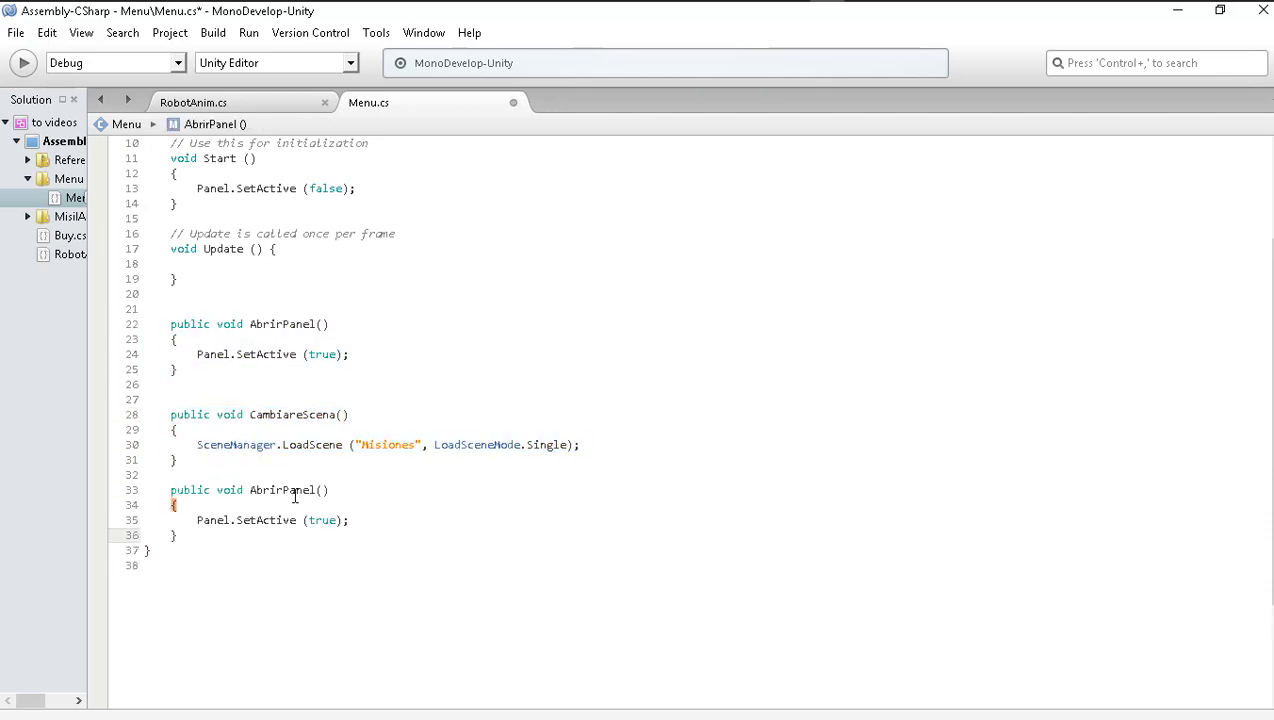
# - Rename the copy to CerrarPanel, change SetActive's true to false, and save the script
pyautogui.moveTo(284, 490); pyautogui.dragTo(252, 480)
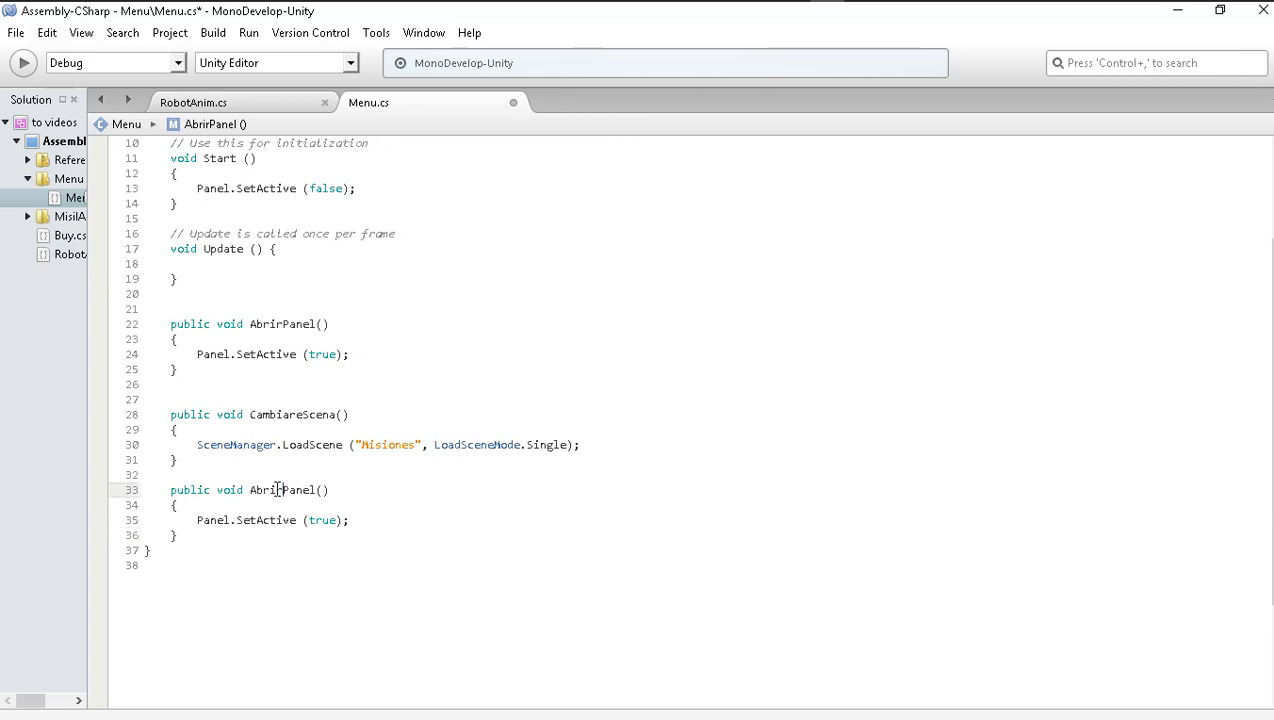
pyautogui.click(224, 490)
pyautogui.moveTo(284, 490); pyautogui.dragTo(251, 490)
pyautogui.press('BackSpace')
pyautogui.write('Cerrar')
pyautogui.moveTo(337, 520); pyautogui.dragTo(320, 521)
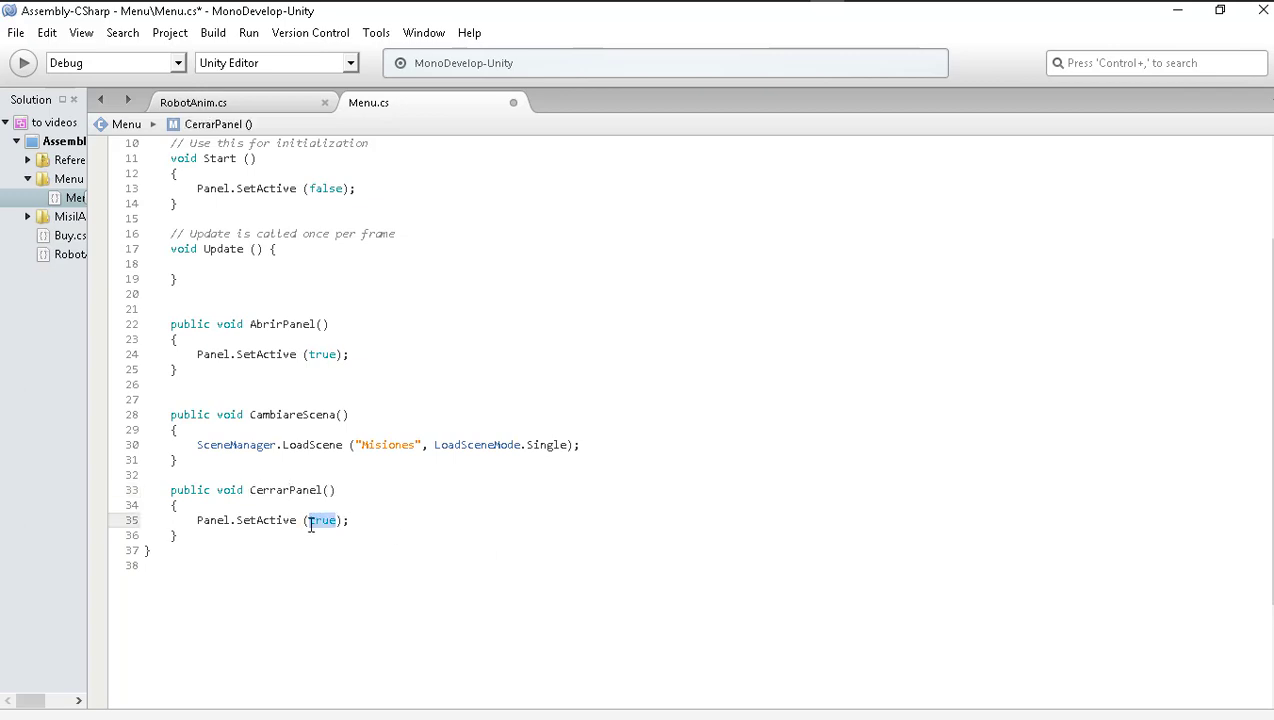
pyautogui.write('false')
pyautogui.hotkey('ctrl', 's')
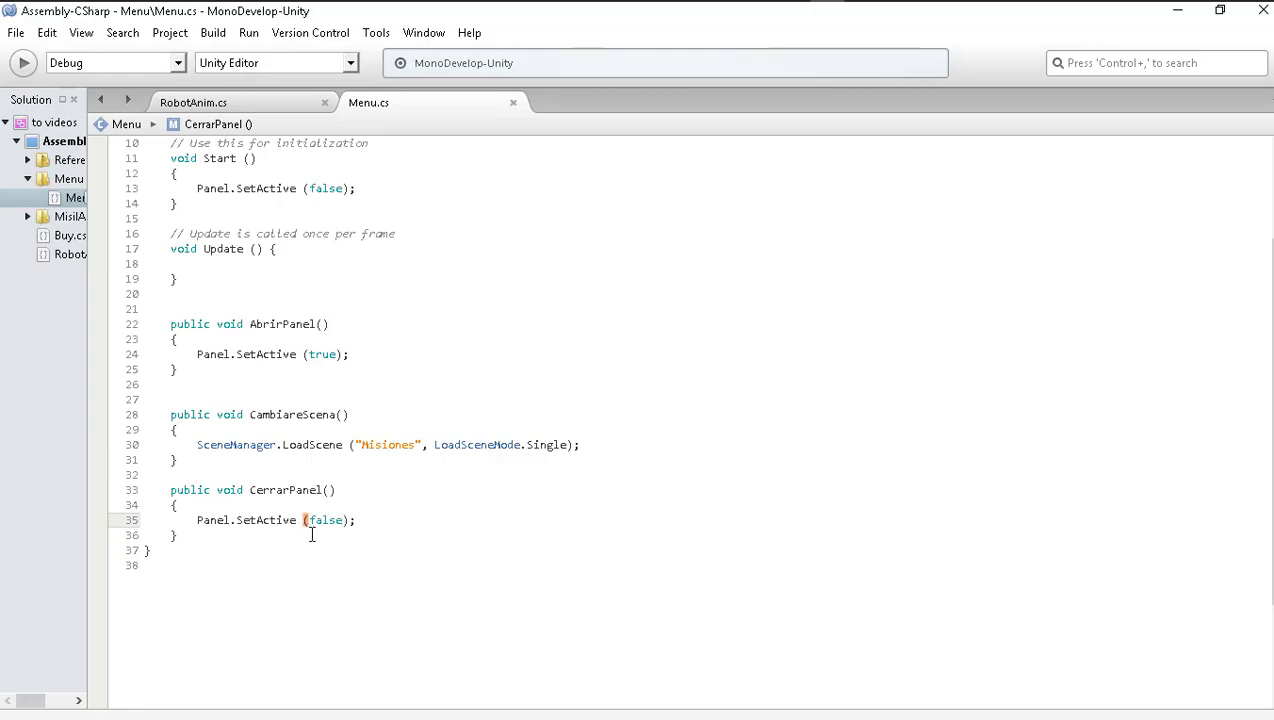
pyautogui.hotkey('alt', 'Tab')
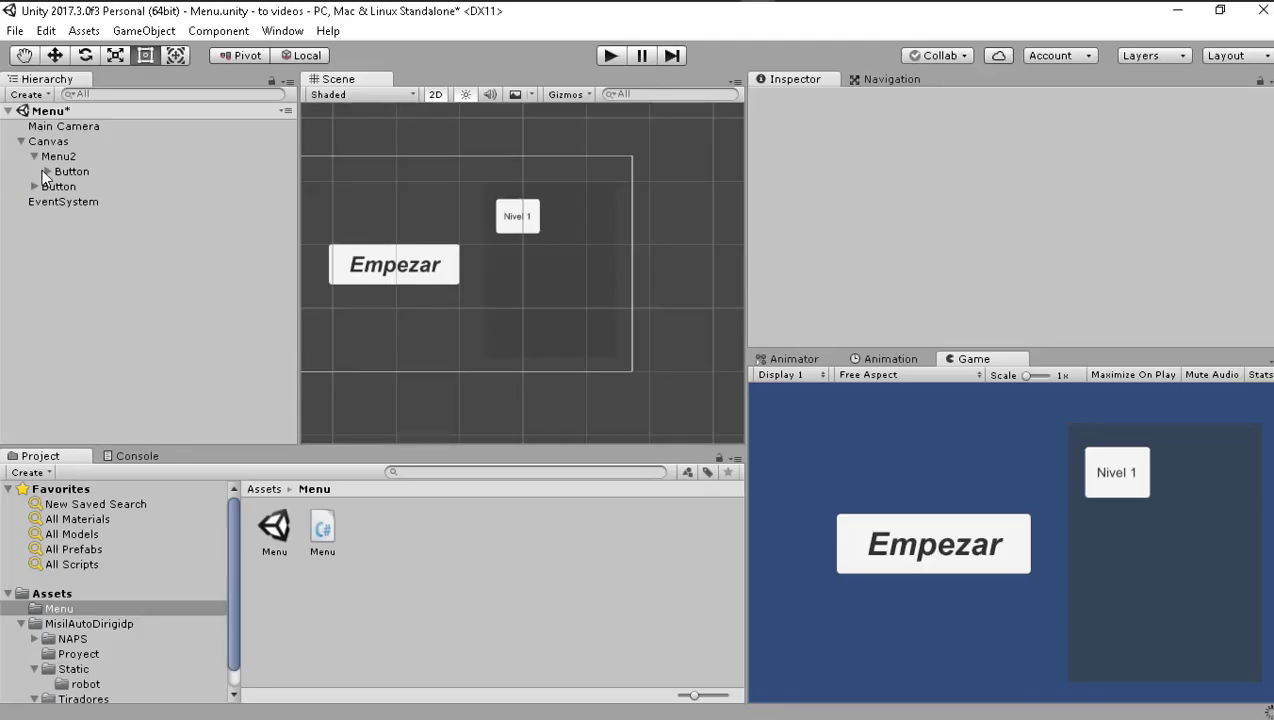
# - Duplicate Menu2's Nivel 1 button as Button (1) and change its label text to X
pyautogui.click(58, 174)
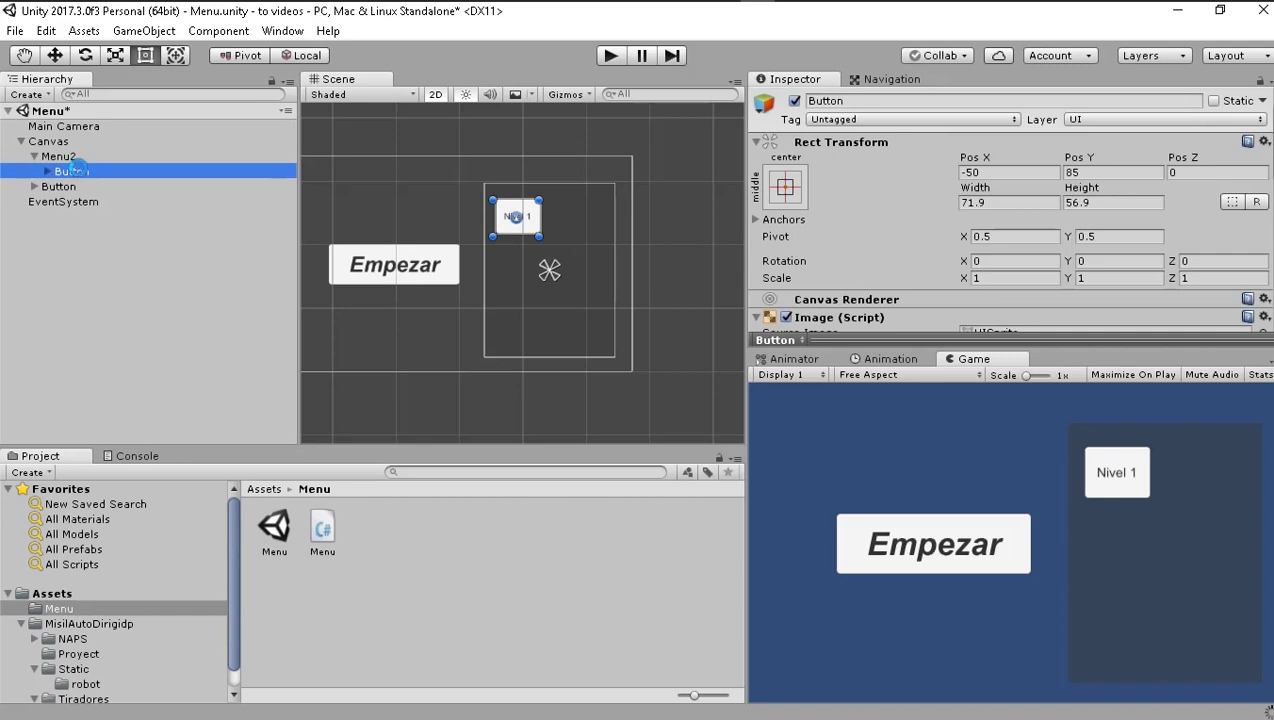
pyautogui.rightClick(80, 174)
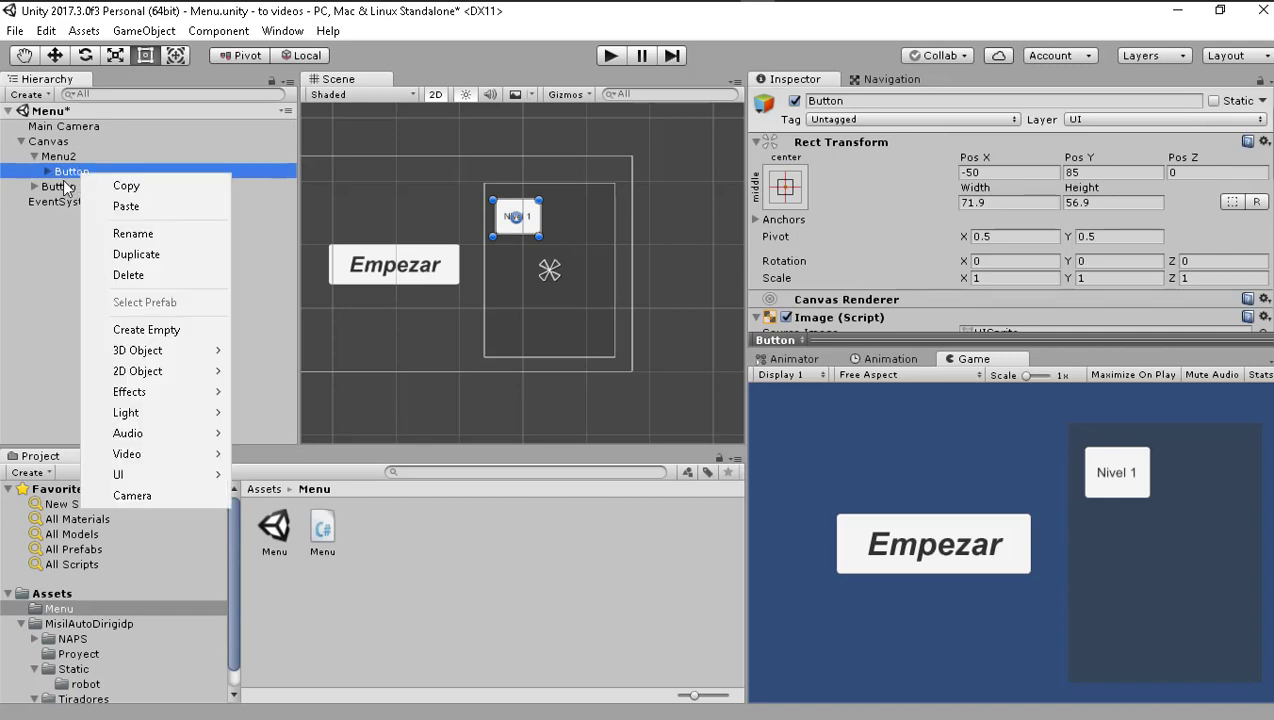
pyautogui.click(140, 252)
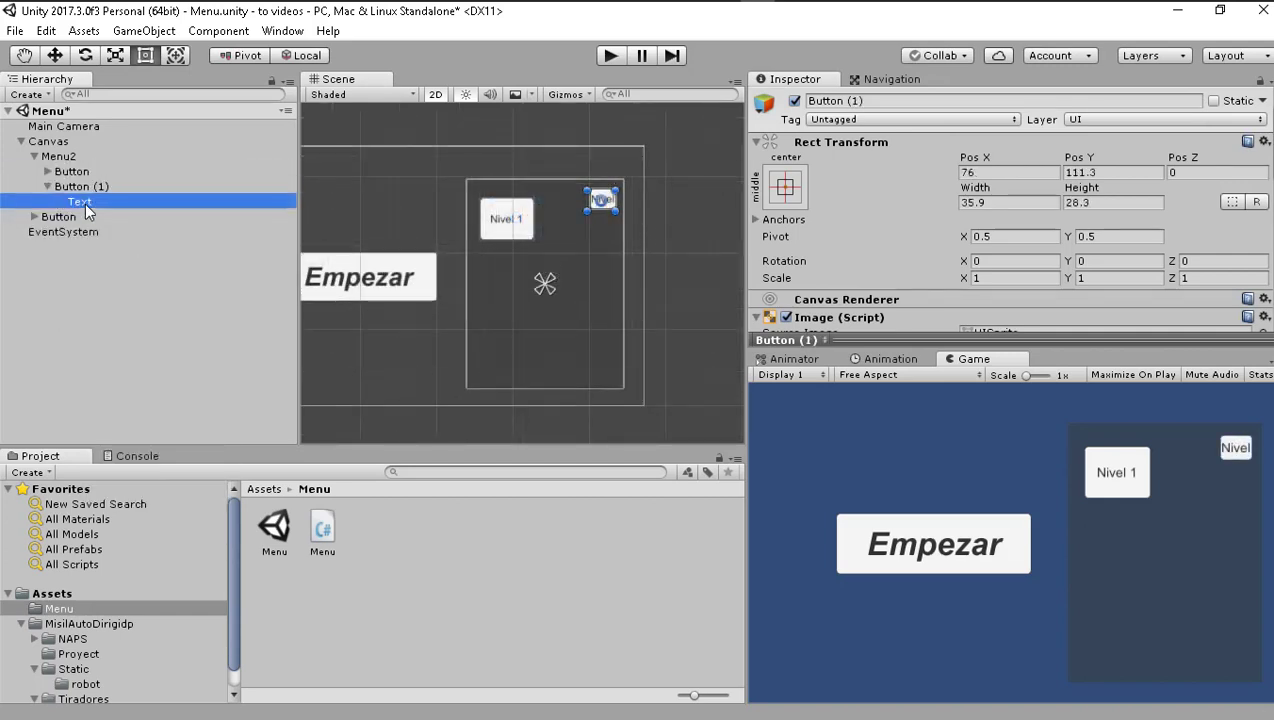
pyautogui.scroll(-3, 1100, 240)
pyautogui.scroll(-2, 884, 176)
pyautogui.scroll(3, 865, 163)
pyautogui.click(845, 180)
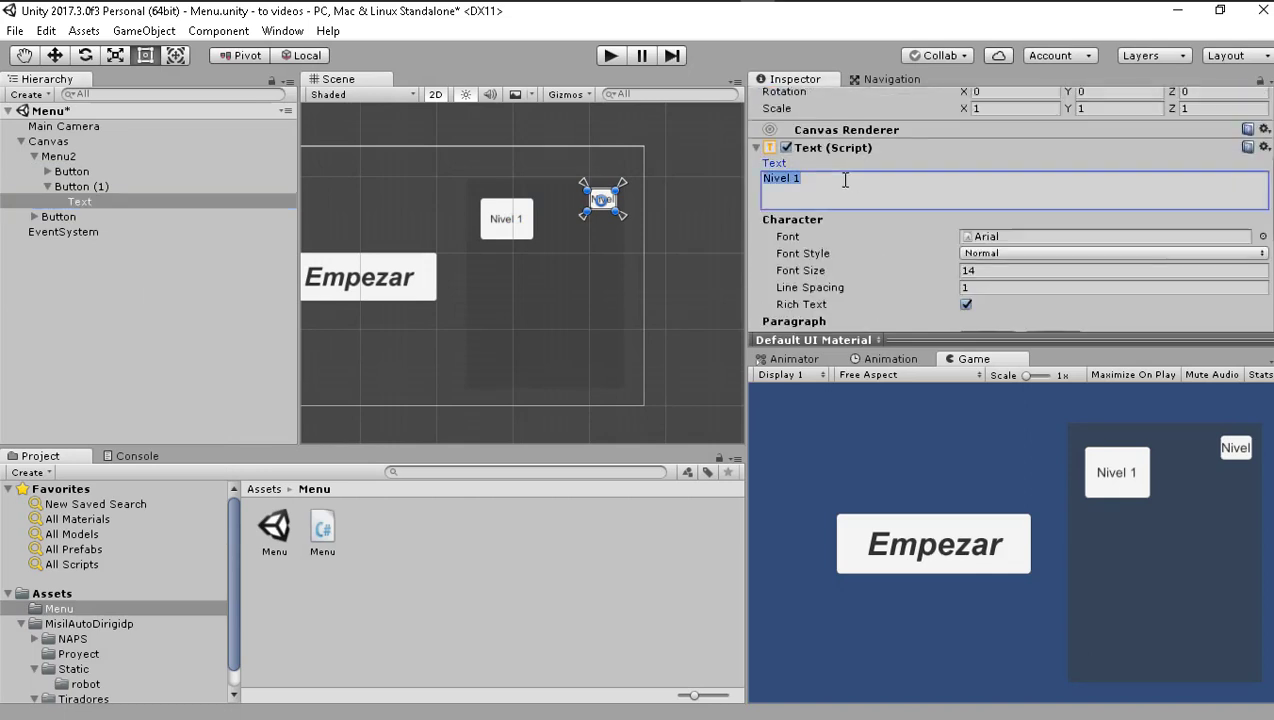
pyautogui.write('X')
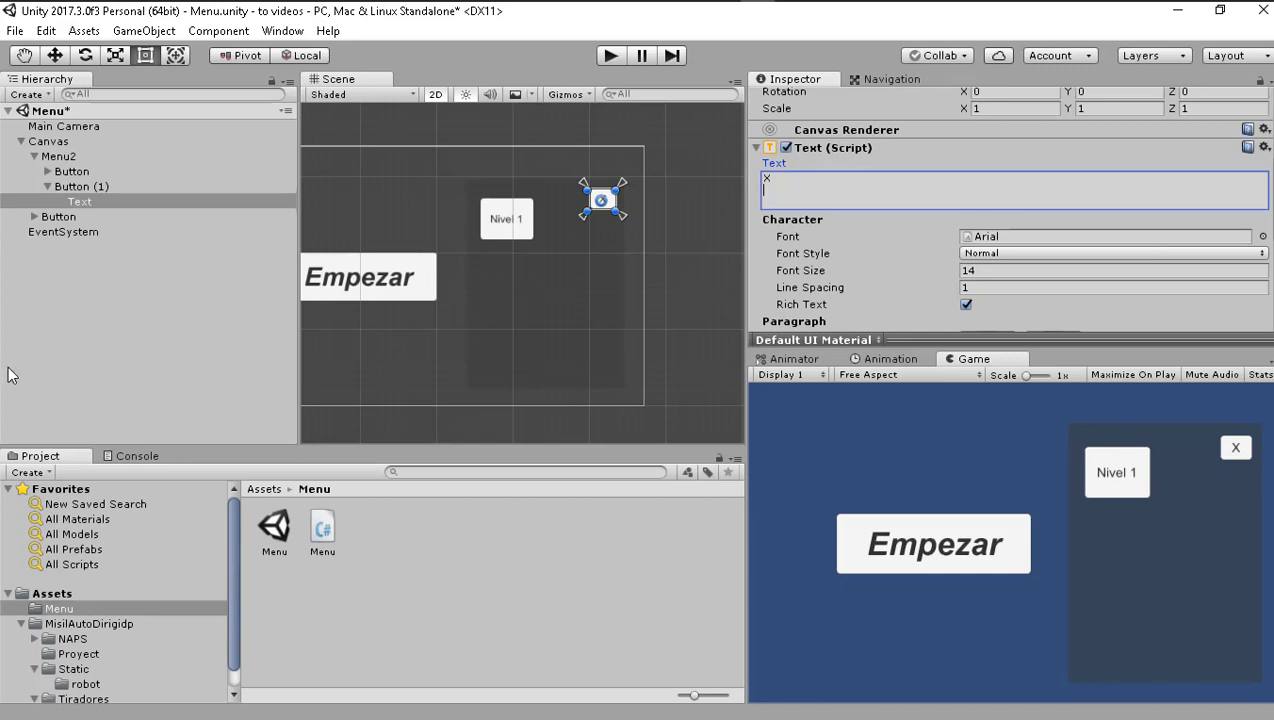
pyautogui.click(47, 186)
pyautogui.scroll(-3, 1003, 220)
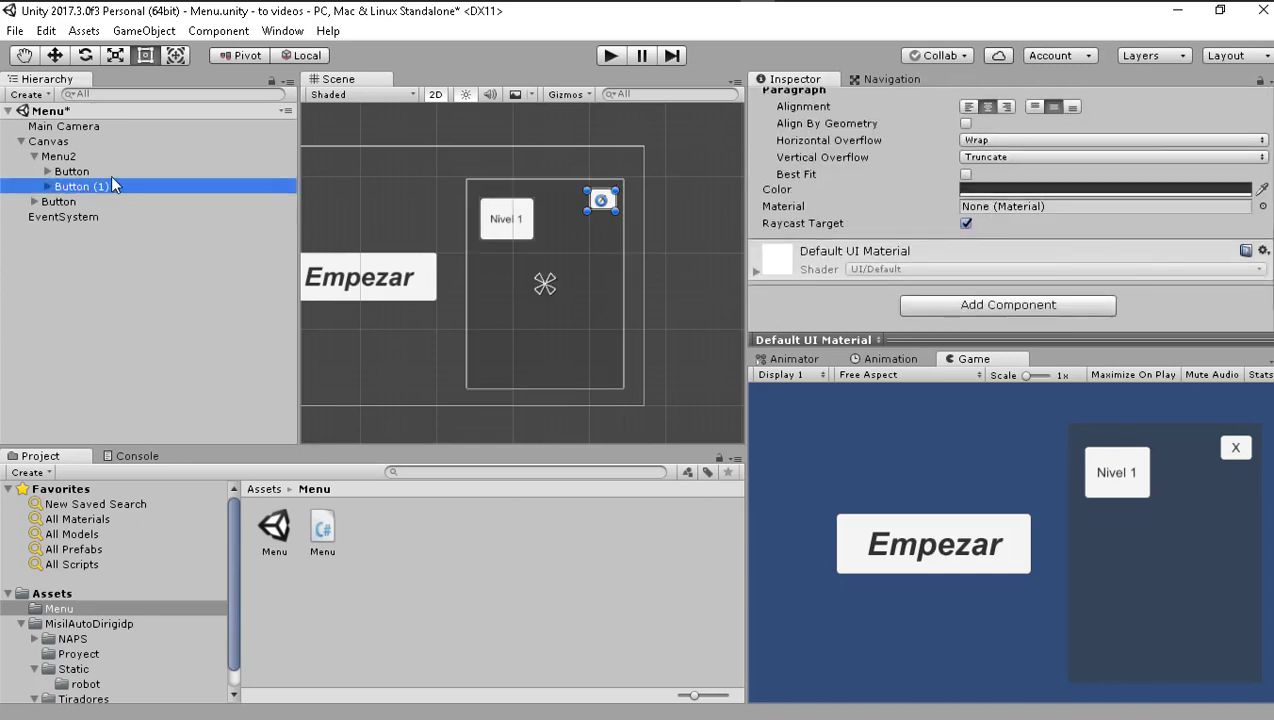
pyautogui.click(80, 187)
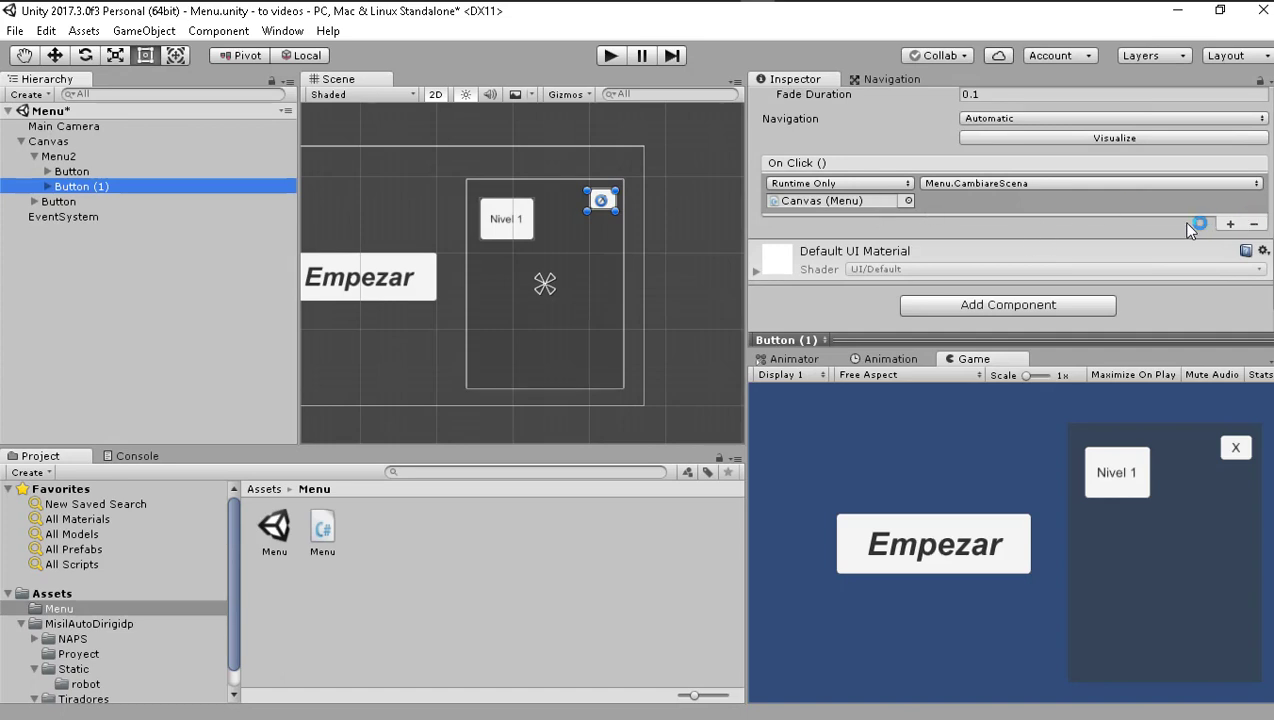
# - Set Button (1)'s On Click function to Menu > CerrarPanel()
pyautogui.click(1068, 185)
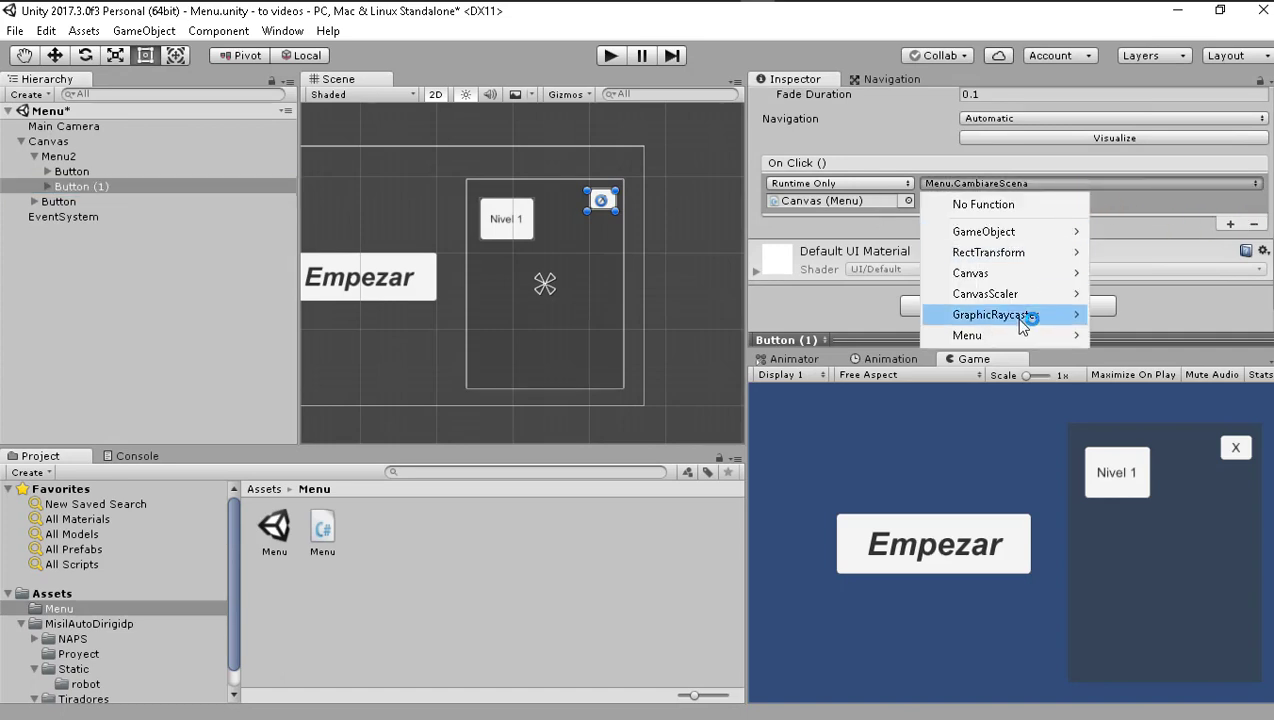
pyautogui.moveTo(1022, 333)
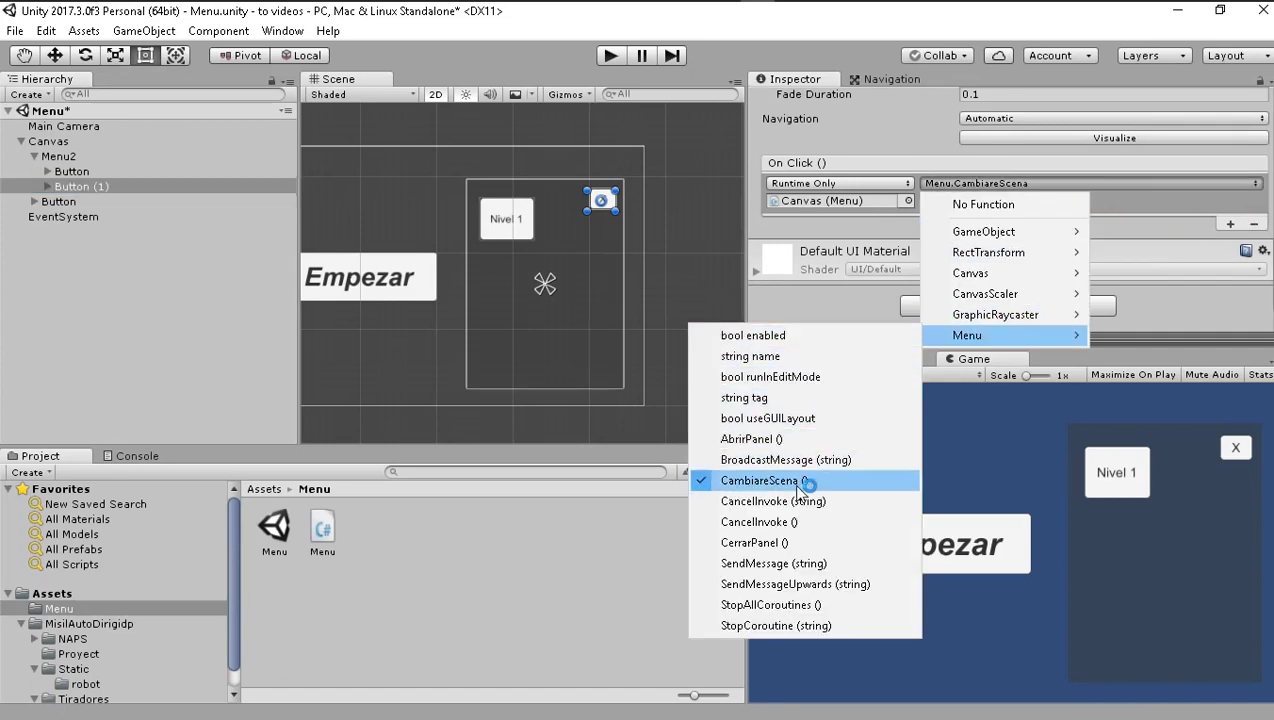
pyautogui.click(772, 542)
# - Test in play mode: Empezar opens the panel, X closes it, Nivel 1 loads Misiones
pyautogui.click(610, 56)
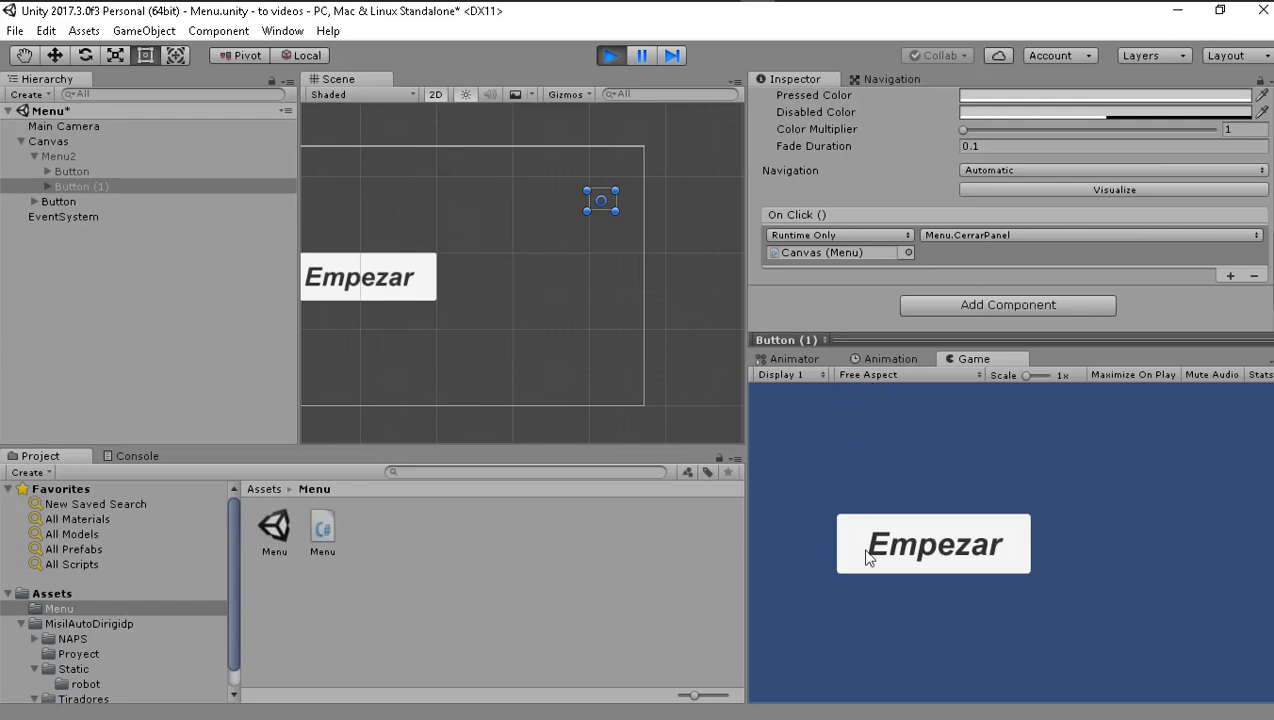
pyautogui.click(932, 550)
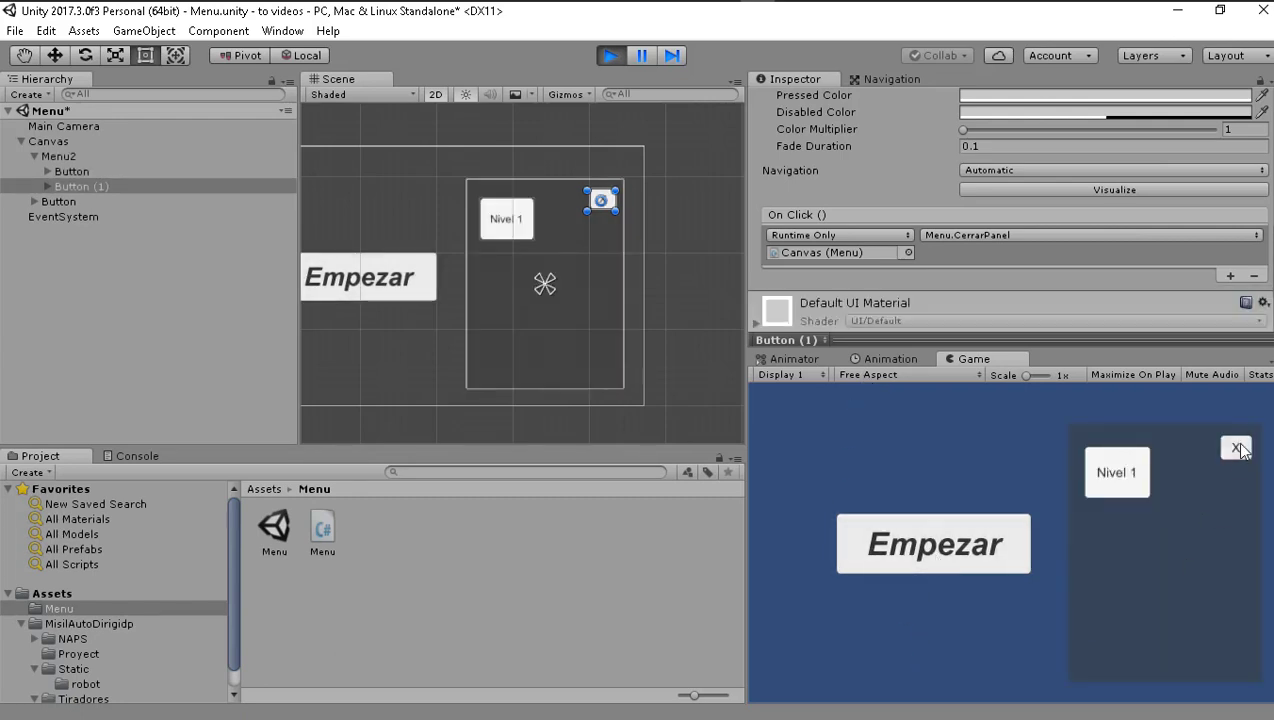
pyautogui.click(1235, 450)
pyautogui.click(933, 544)
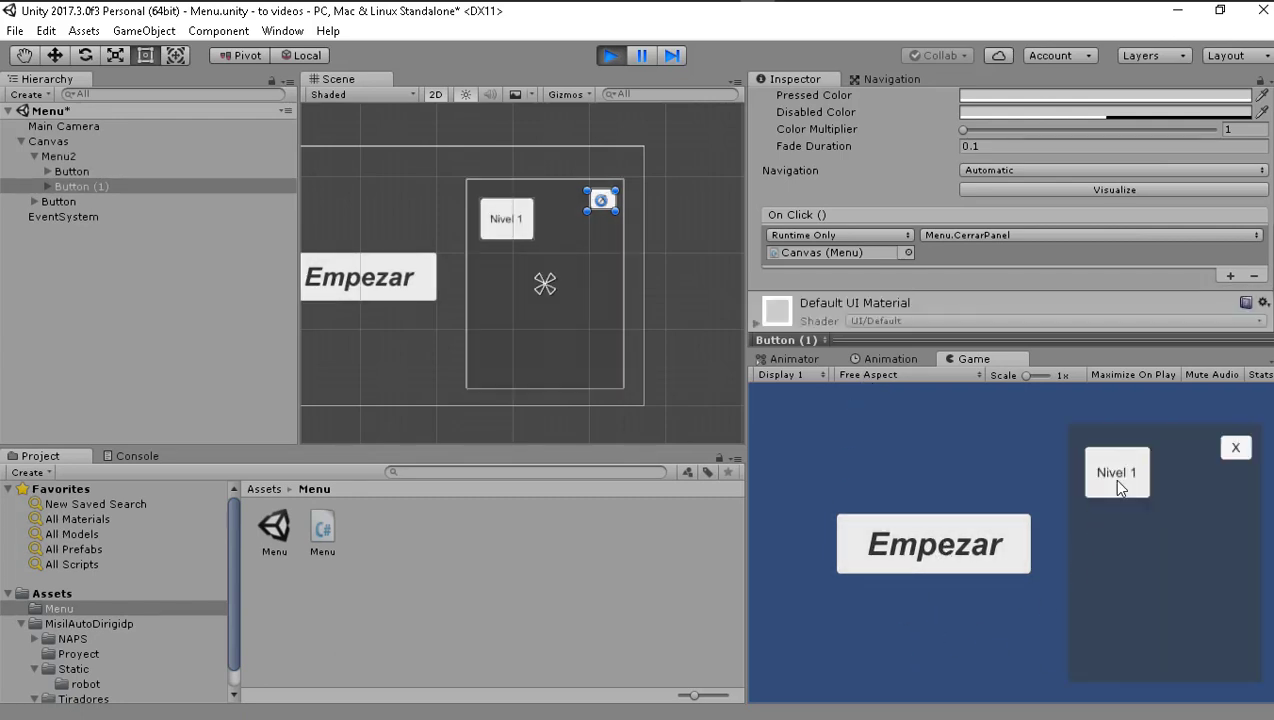
pyautogui.click(1112, 478)
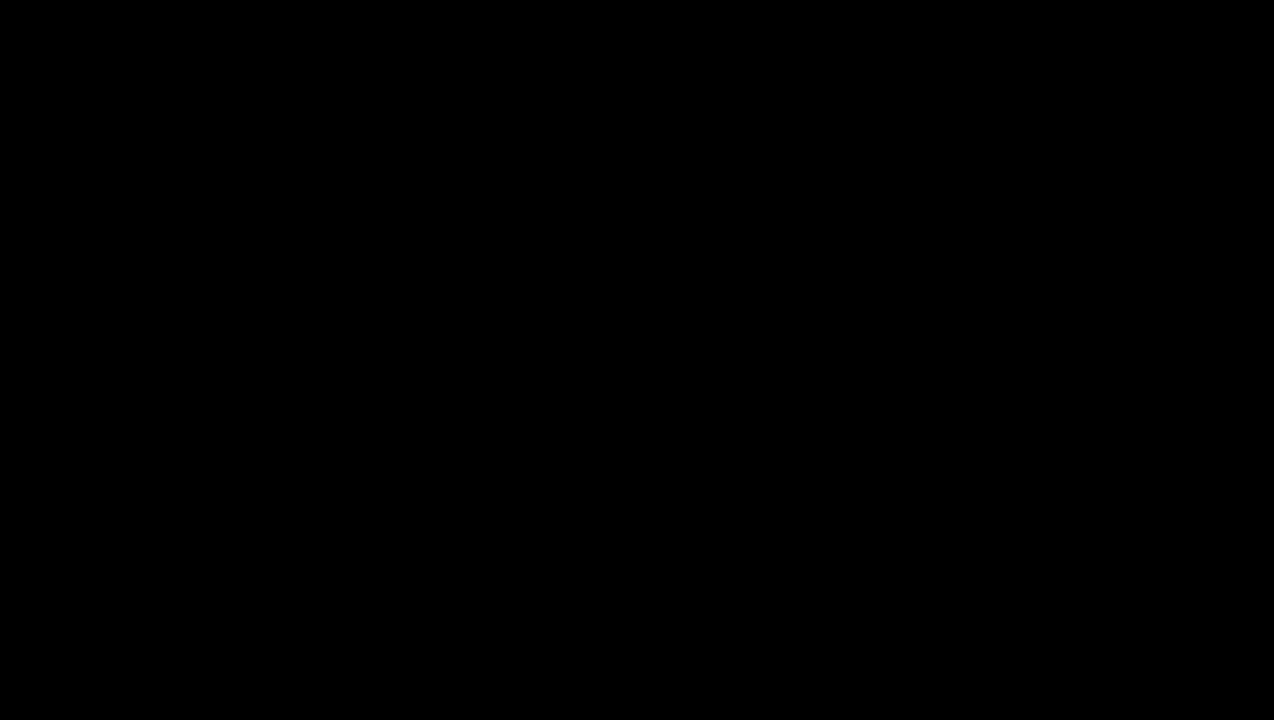